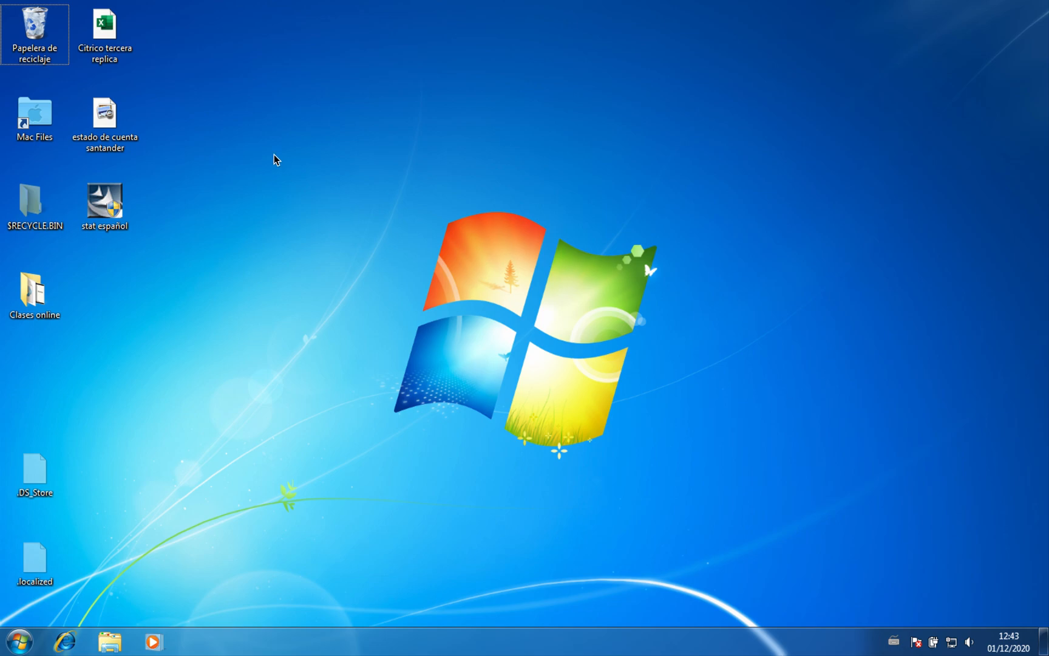
- Launch the stat español installer with permission to make changes and accept the Statgraphics Centurion XV.II license agreement
double_click(106, 204)
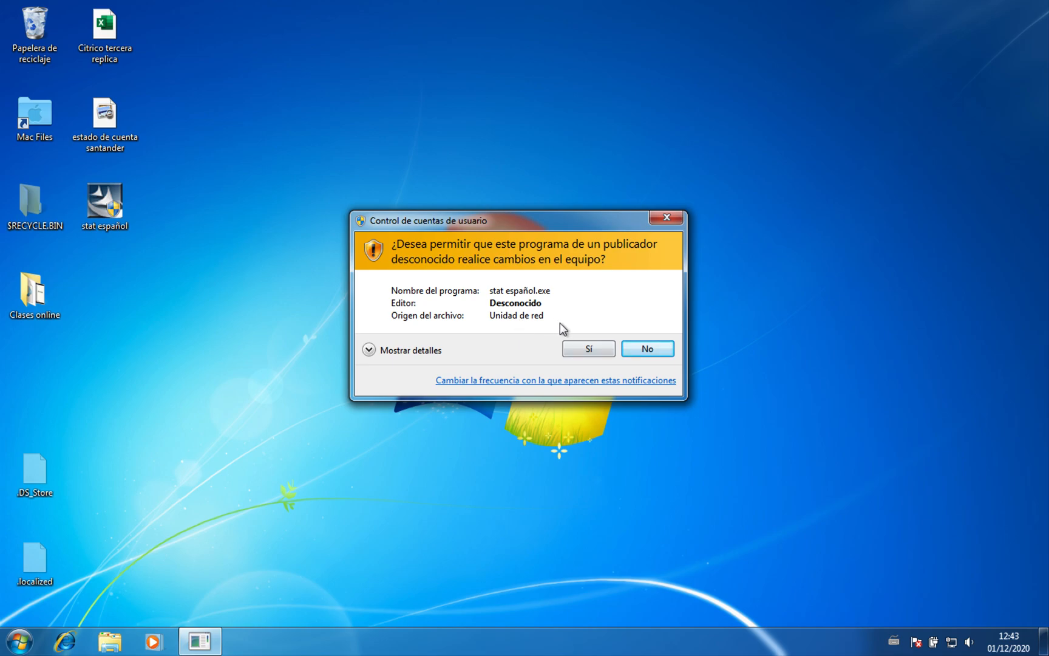
left_click(597, 348)
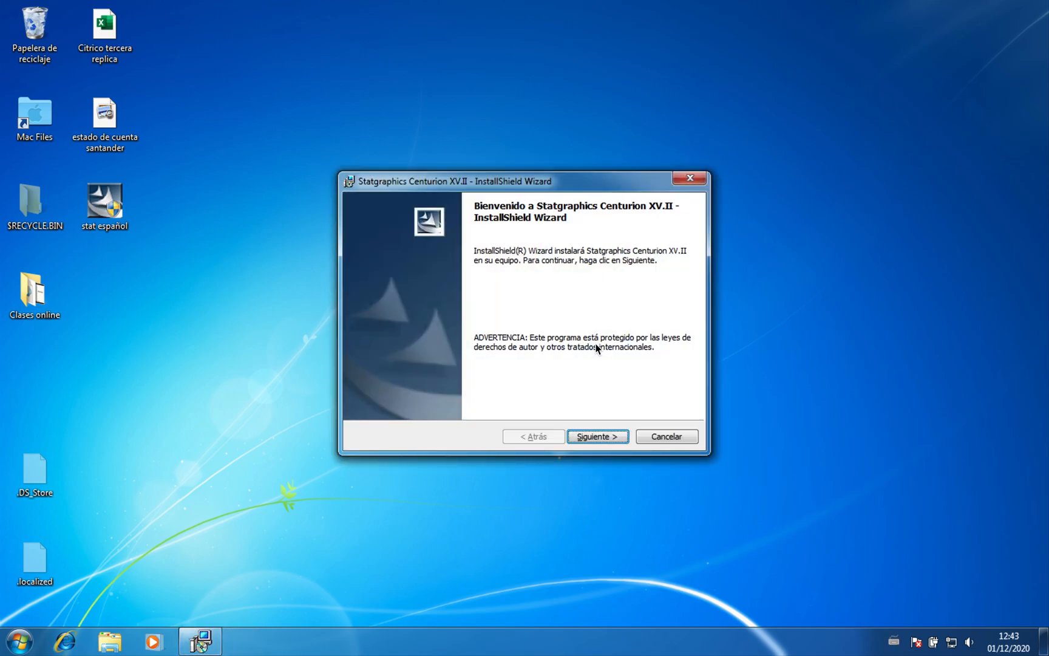
left_click(598, 436)
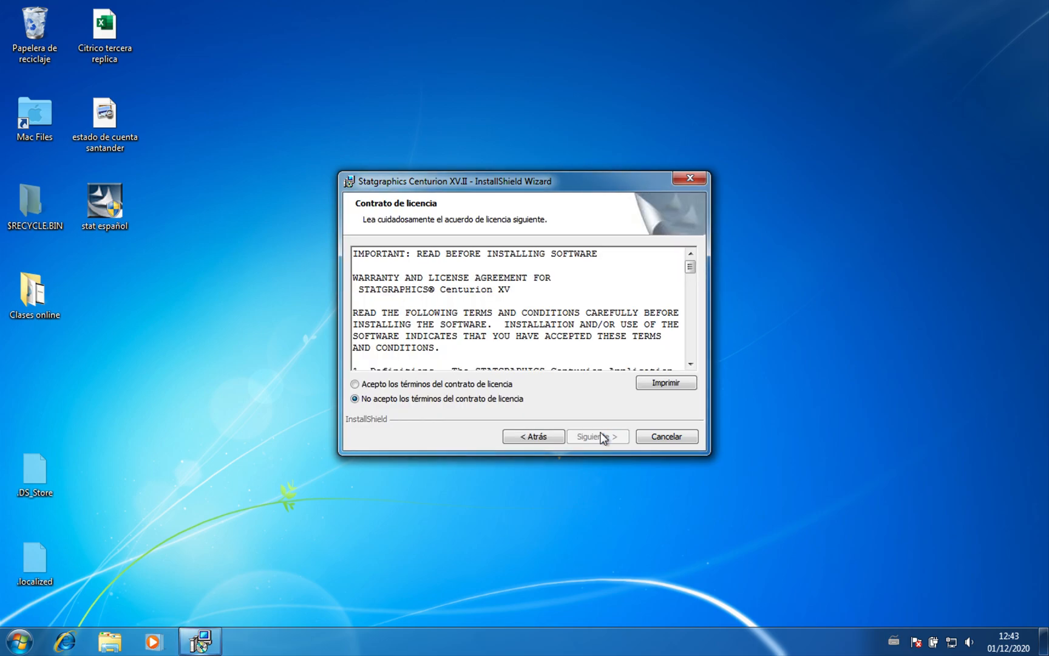
left_click(372, 386)
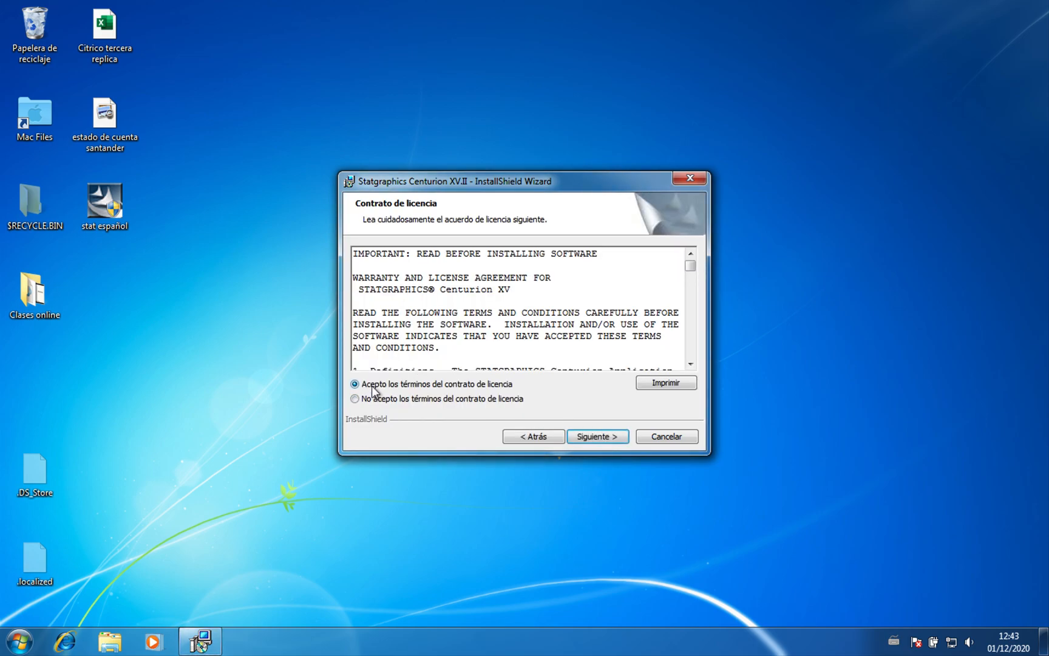
left_click_drag(691, 267, 700, 219)
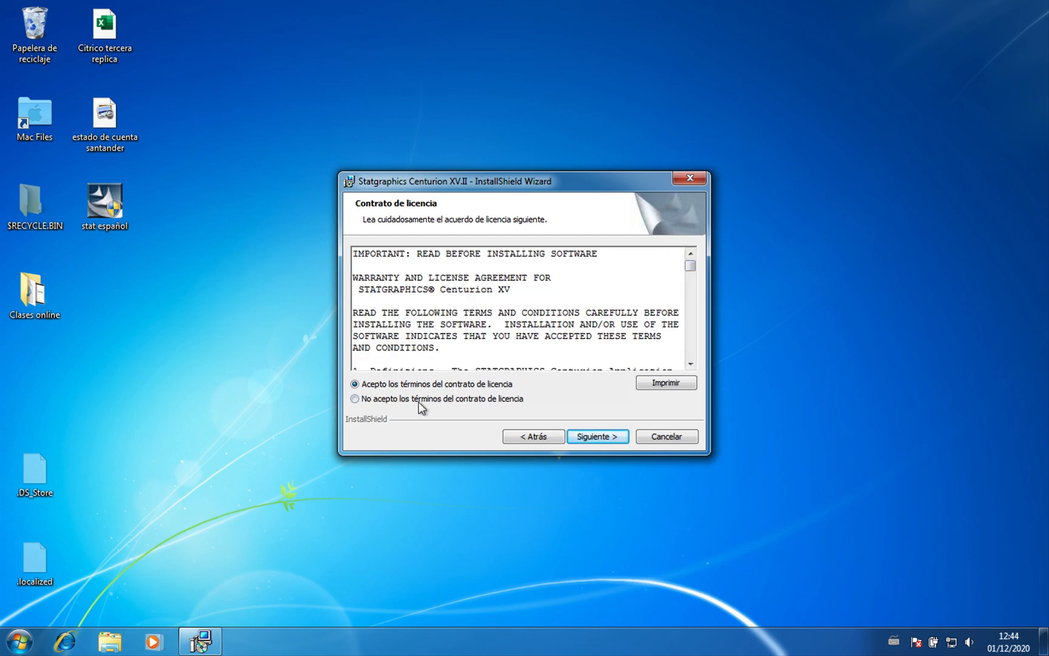
left_click(576, 437)
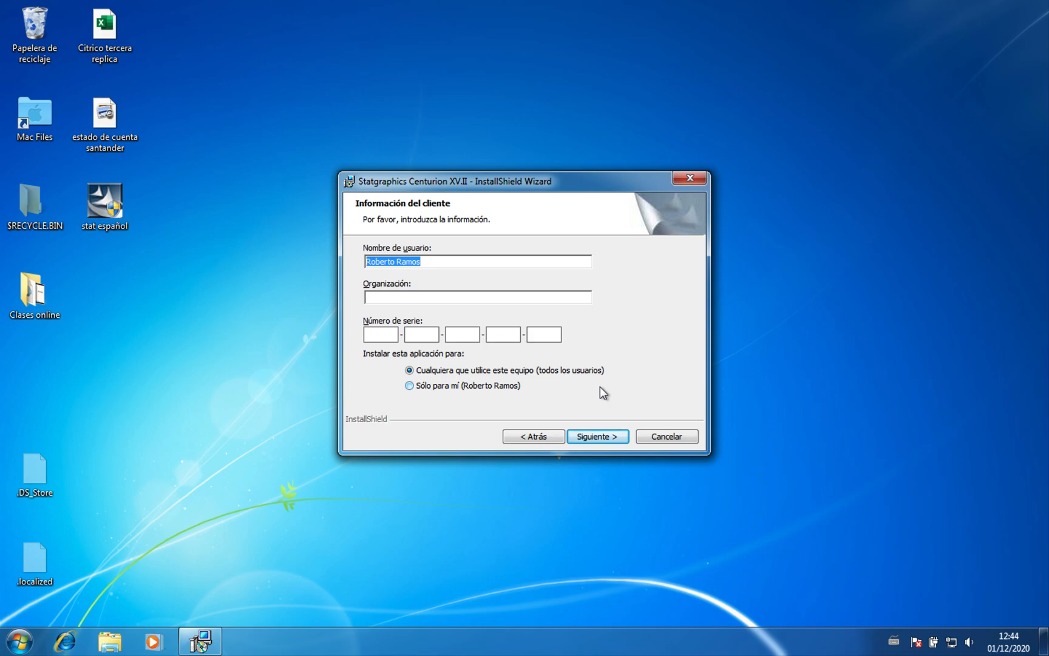
- Install Statgraphics with the default customer information, default destination folder and Típica installation type, and finish the wizard
left_click(604, 437)
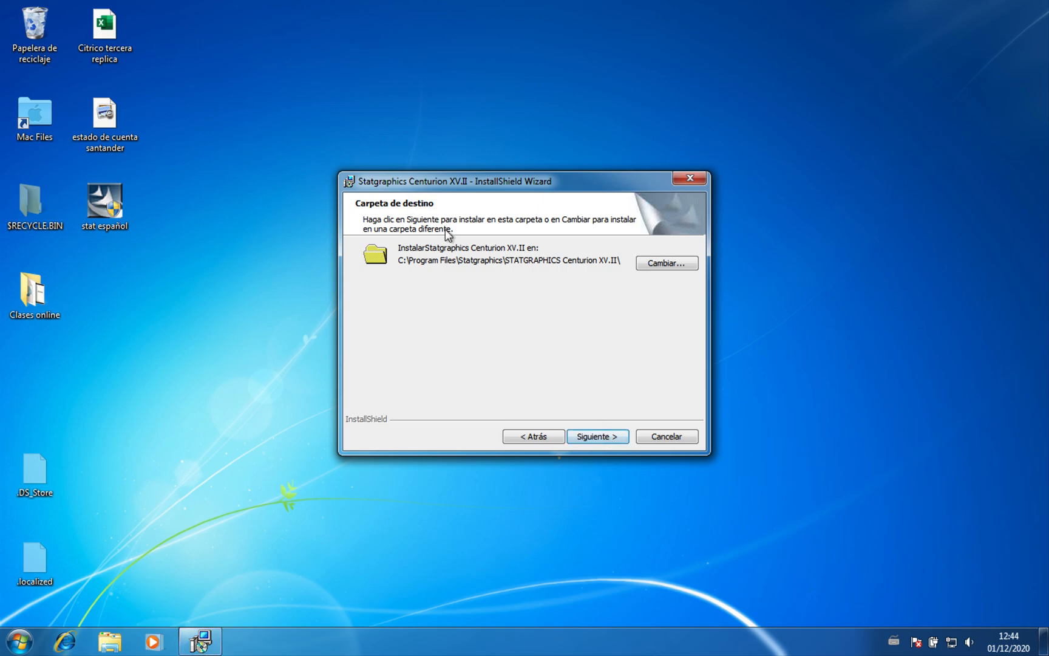
left_click(603, 436)
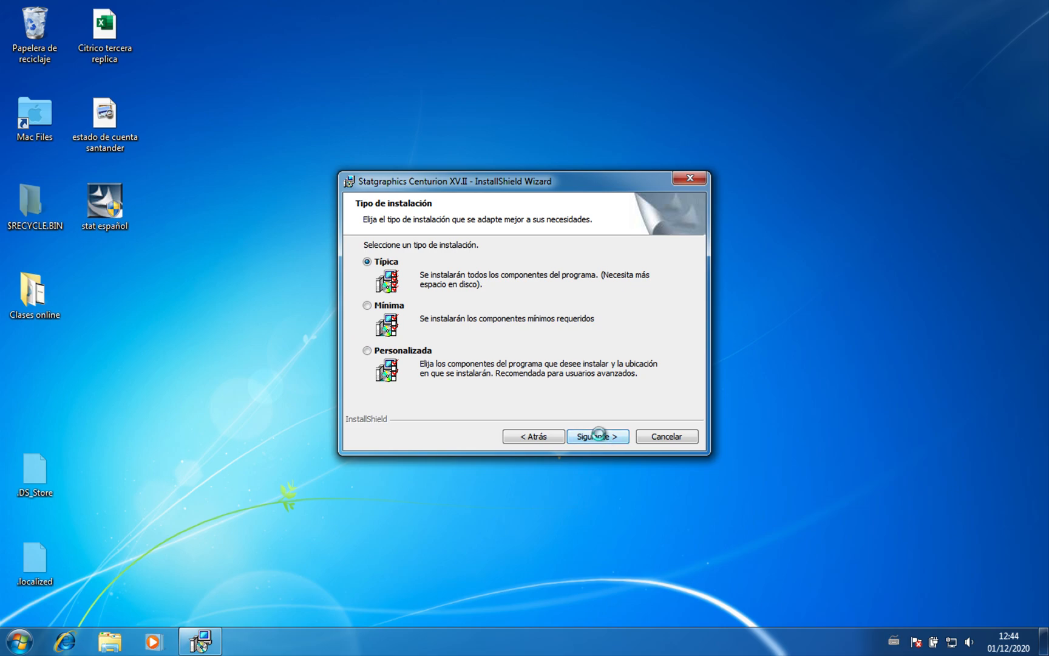
left_click(599, 435)
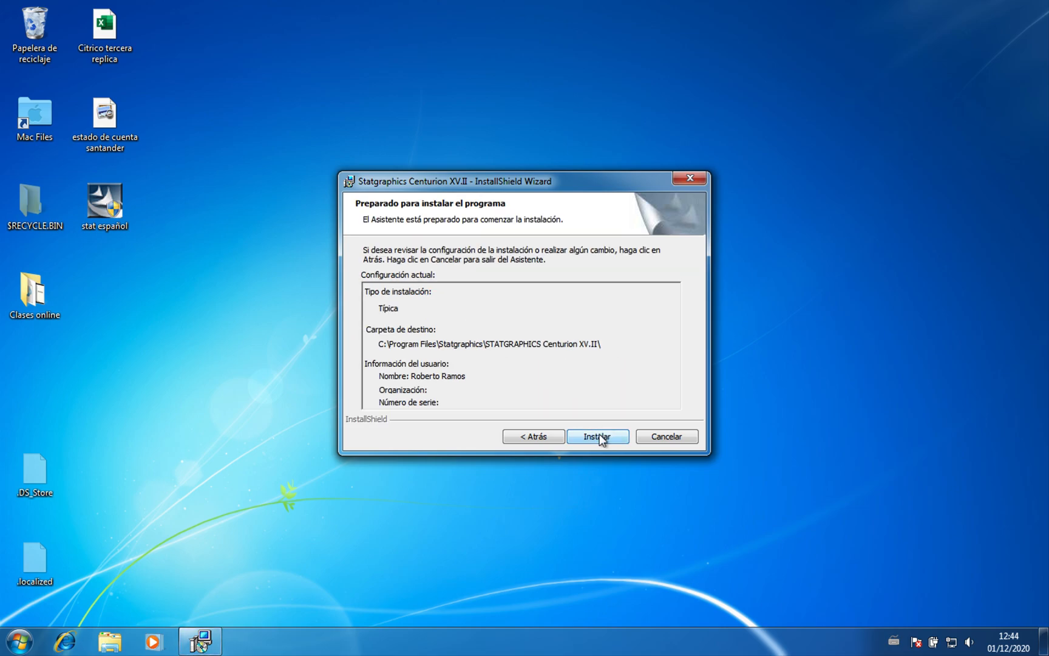
left_click(598, 436)
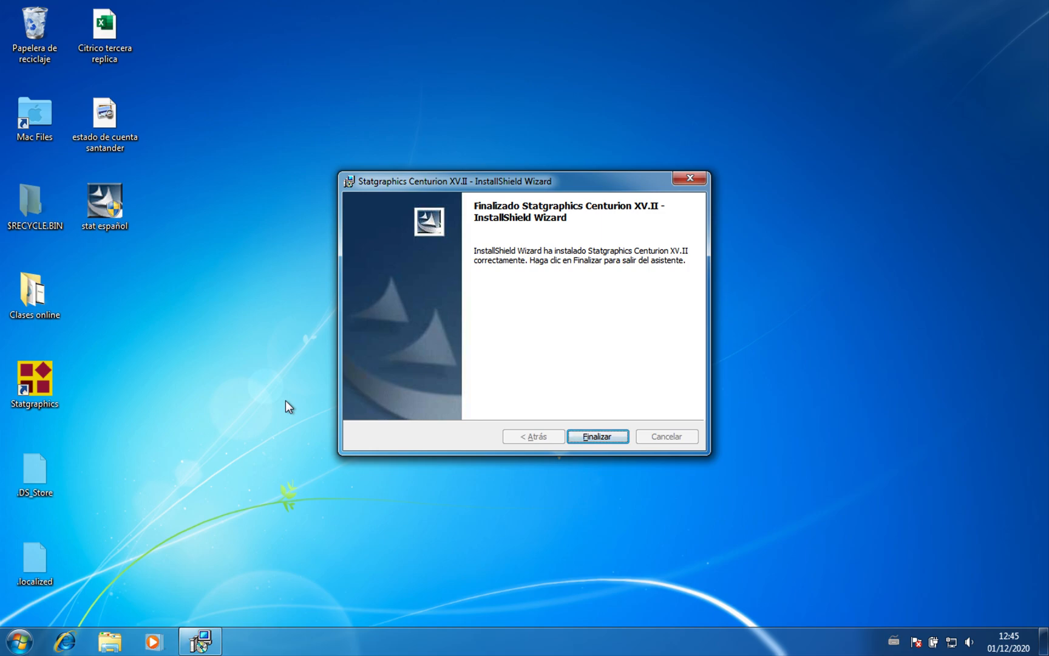
left_click(593, 437)
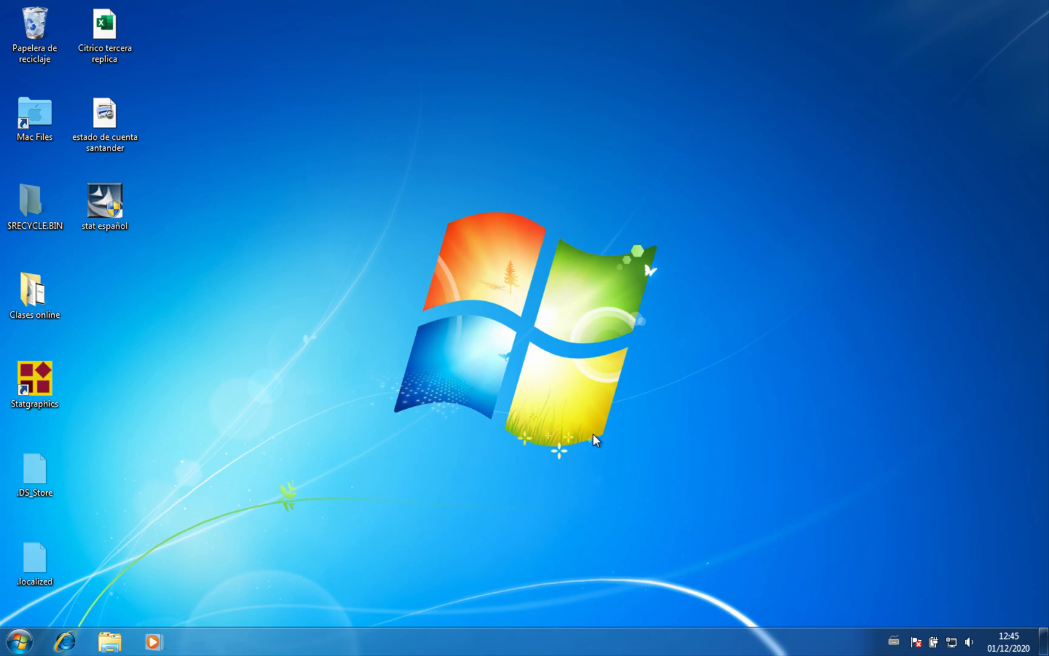
- Run Statgraphics from its desktop shortcut as administrator, granting Parallels Desktop network volume access and allowing changes to the computer
left_click(51, 359)
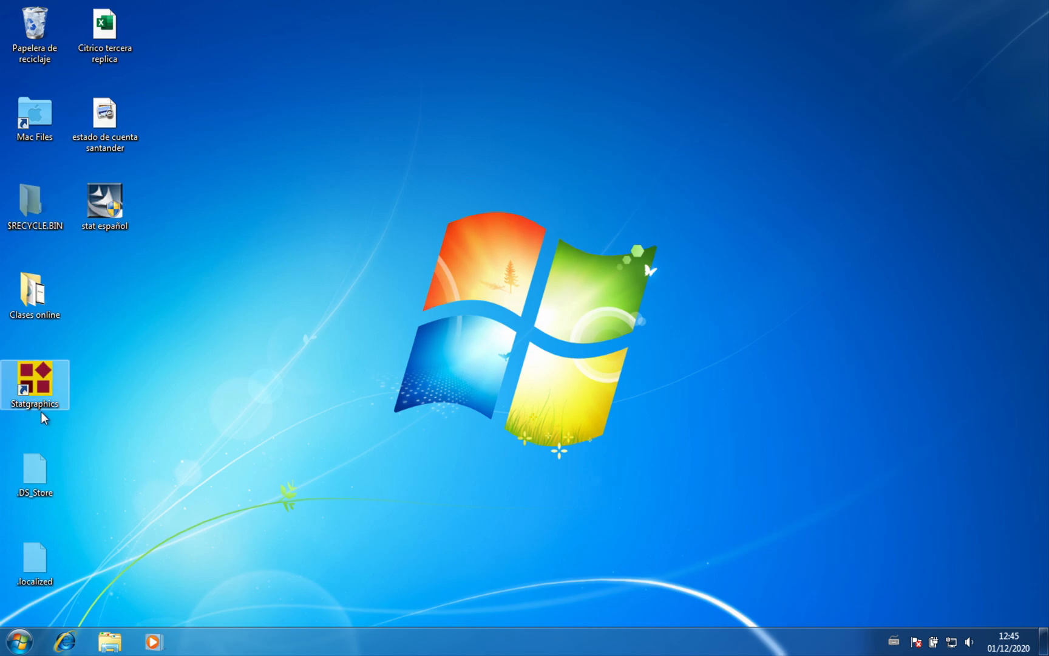
double_click(37, 377)
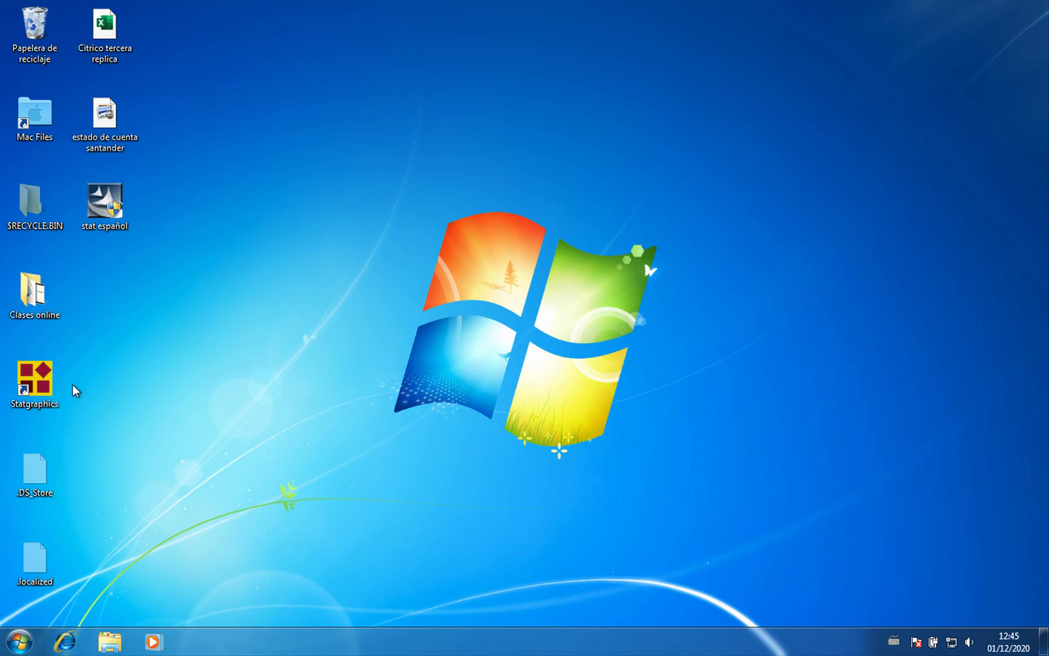
right_click(39, 390)
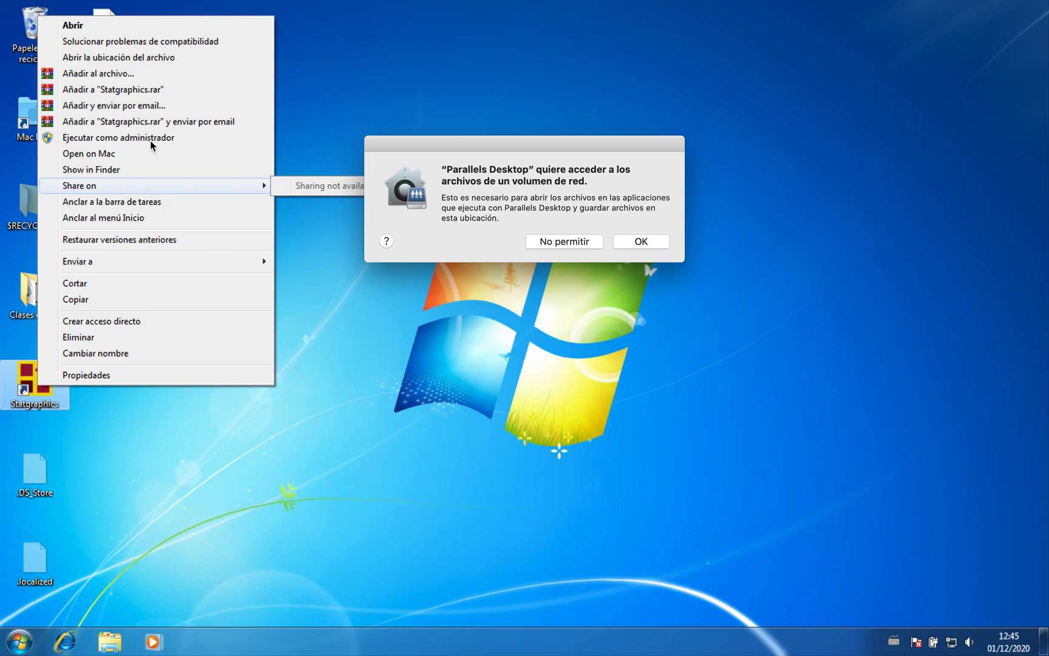
left_click(642, 242)
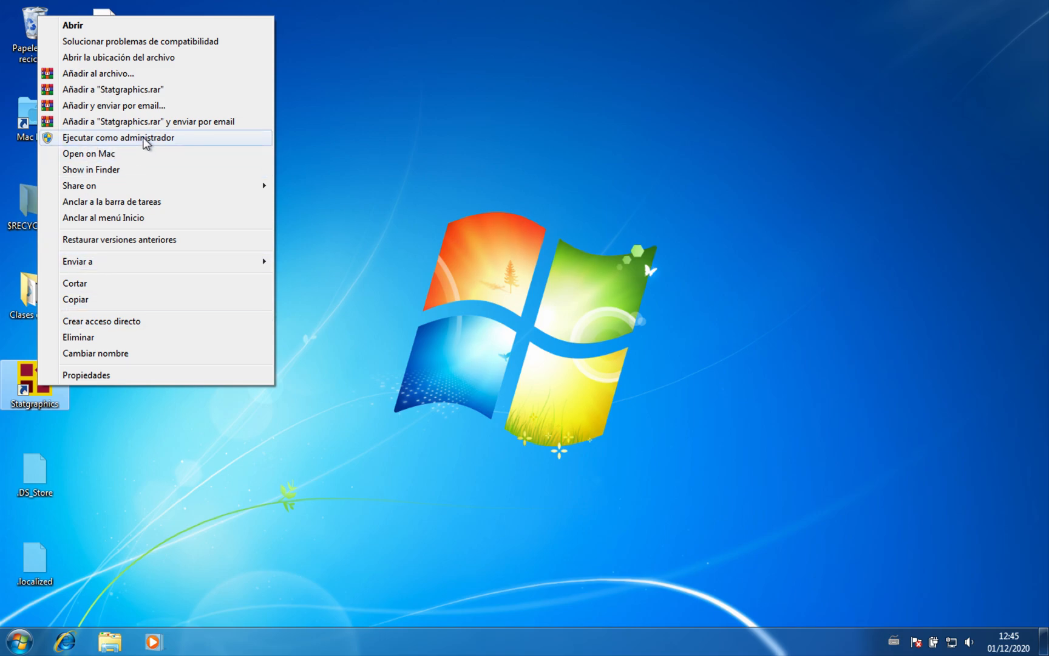
left_click(143, 138)
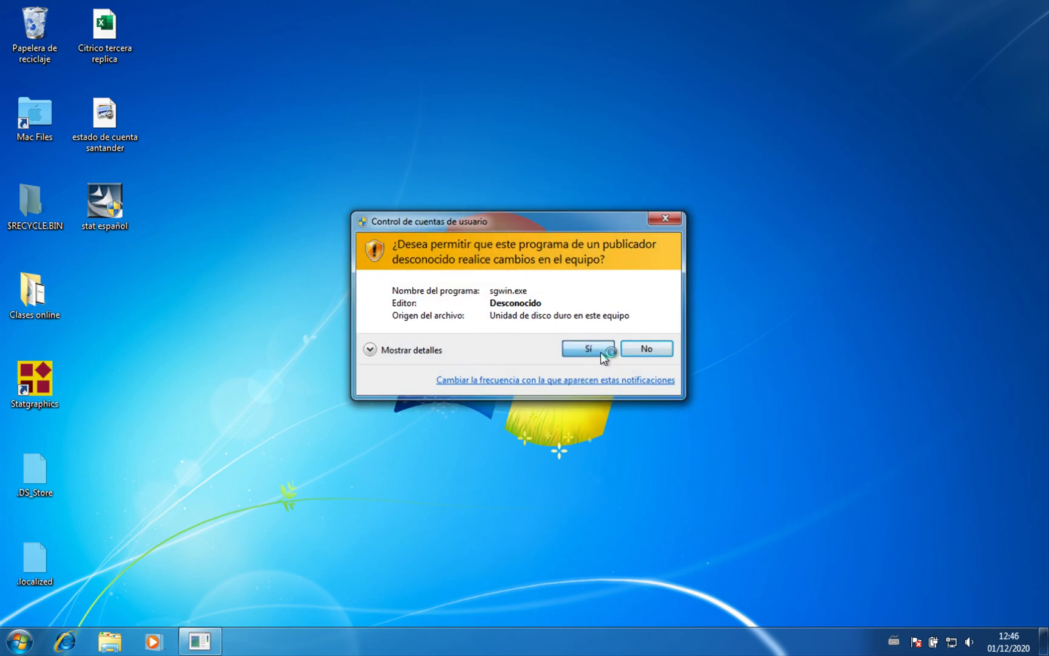
left_click(587, 349)
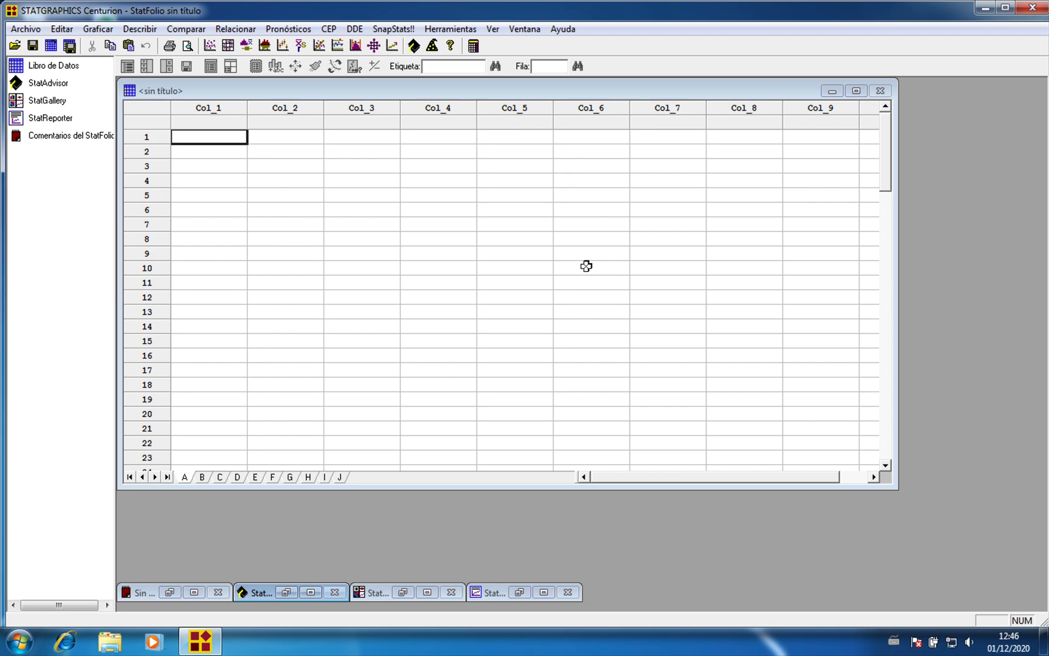
- Look through the available help options, view the StatWizard's task choices and close it without starting a task
left_click(571, 29)
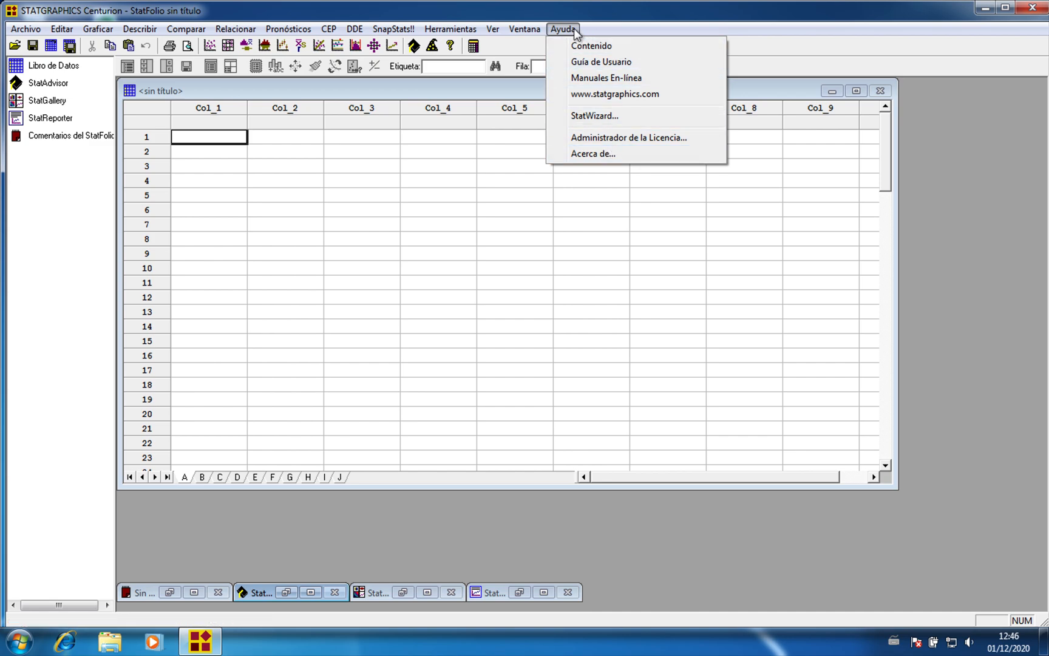
left_click(660, 19)
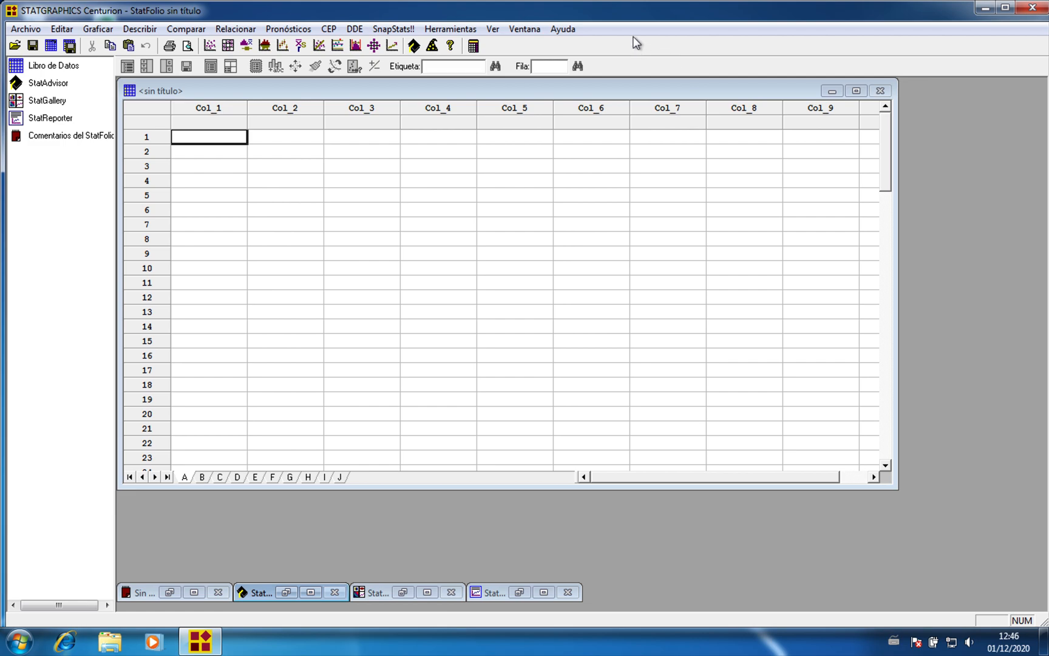
left_click(568, 28)
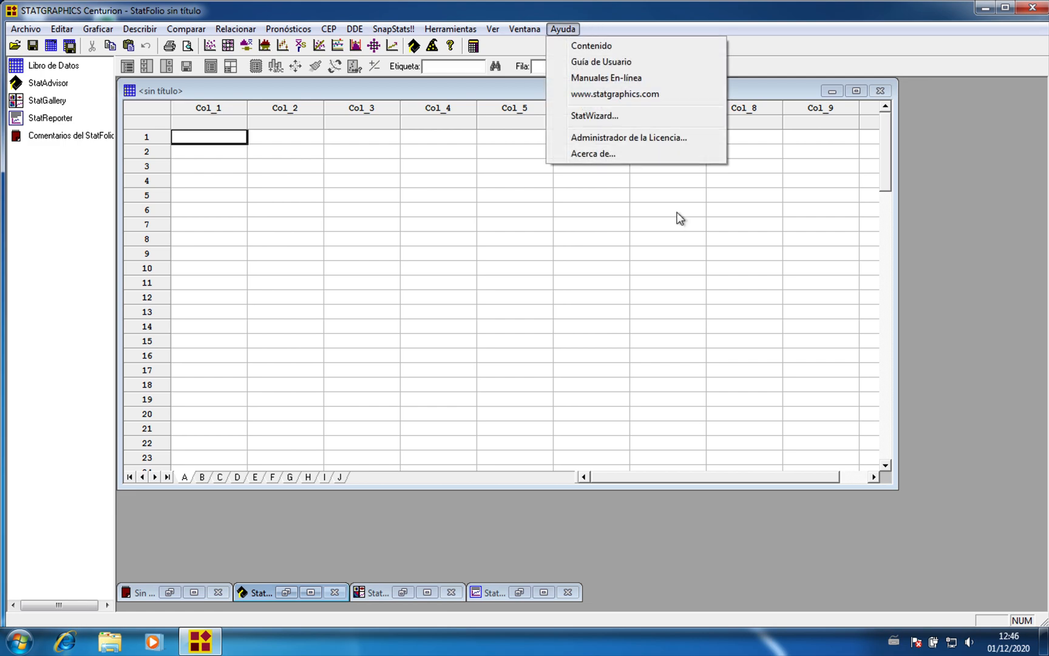
left_click(736, 283)
left_click(567, 28)
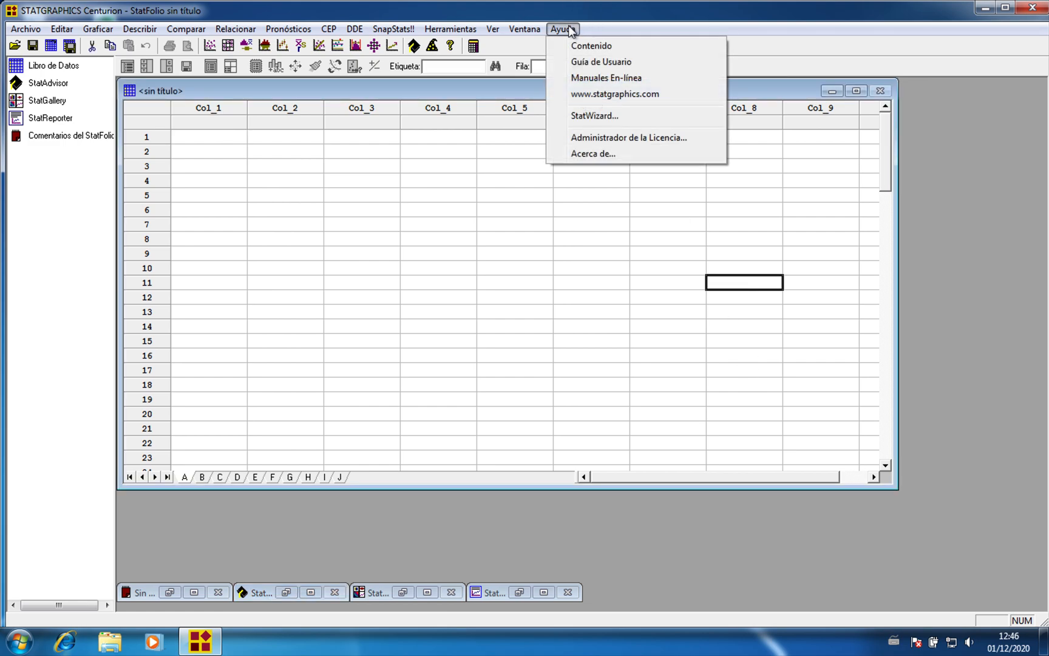
left_click(601, 115)
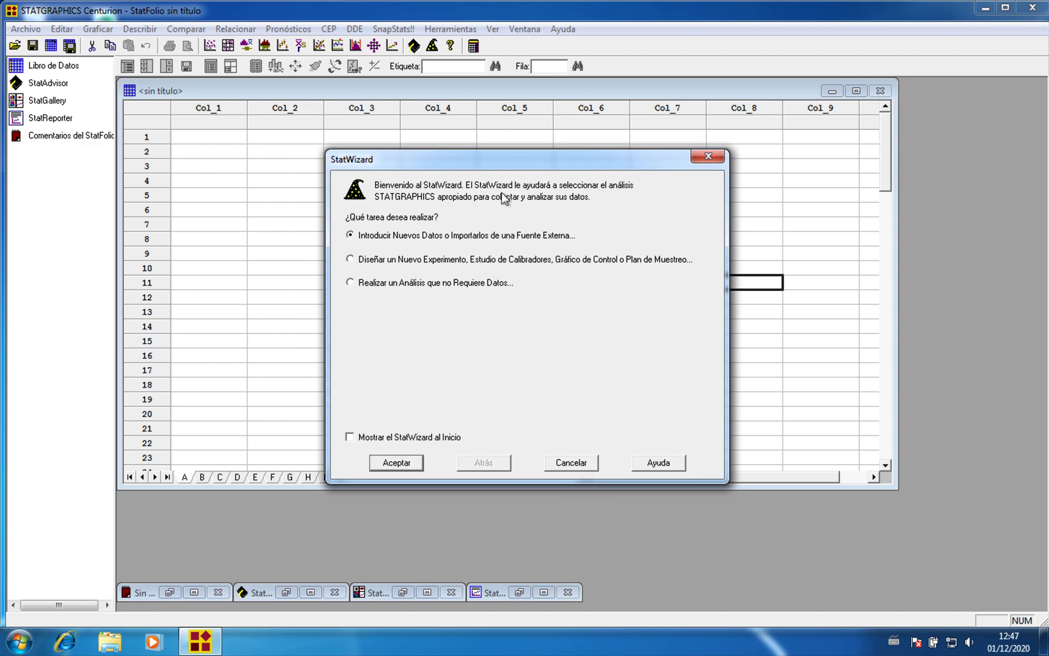
left_click(577, 460)
left_click(509, 354)
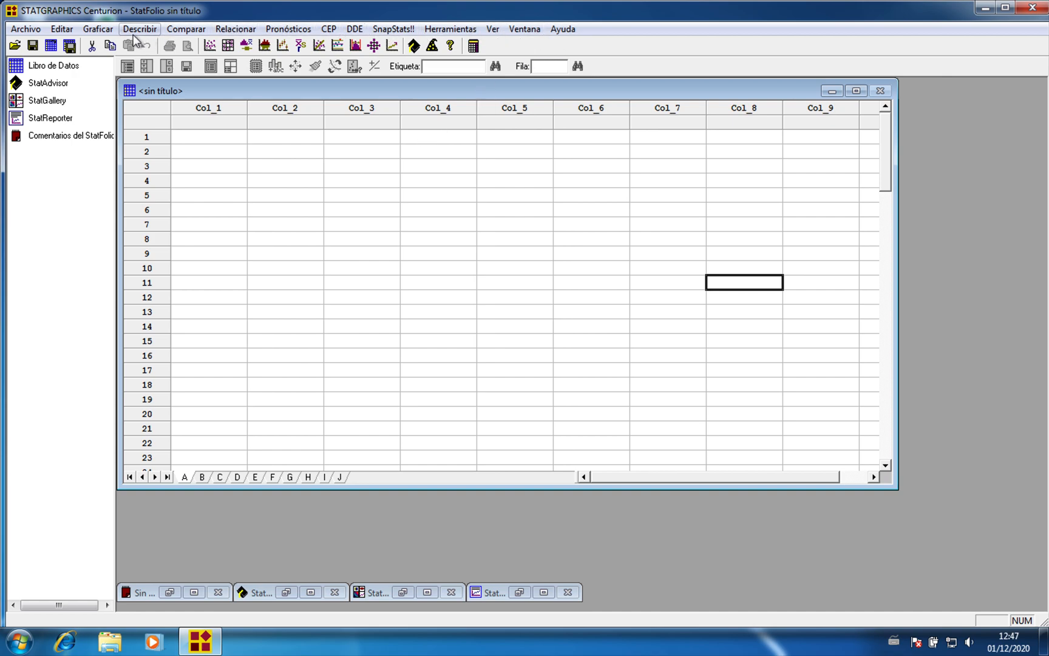
- Review the general preferences, including the Usar el Menú Seis Sigma option, and accept the dialog
left_click(65, 30)
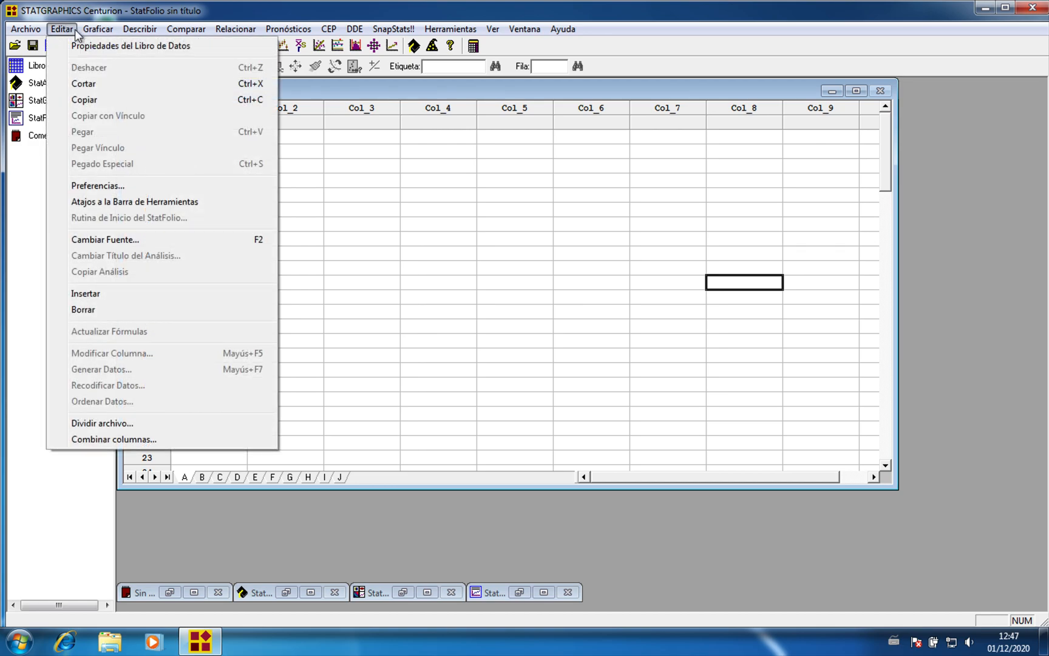
left_click(112, 186)
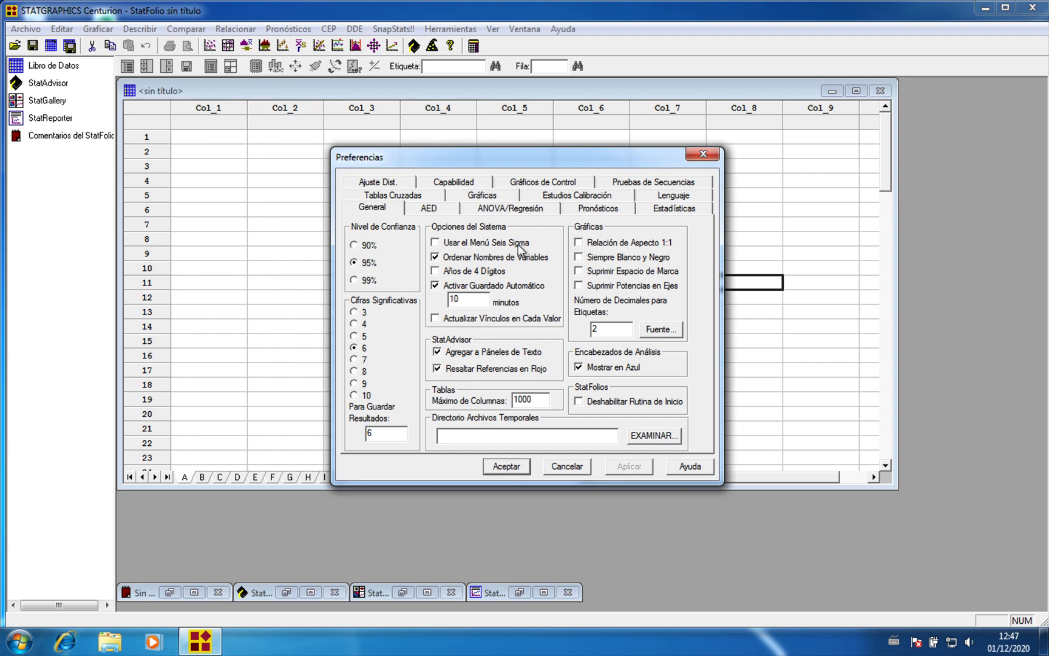
left_click(438, 242)
left_click(506, 466)
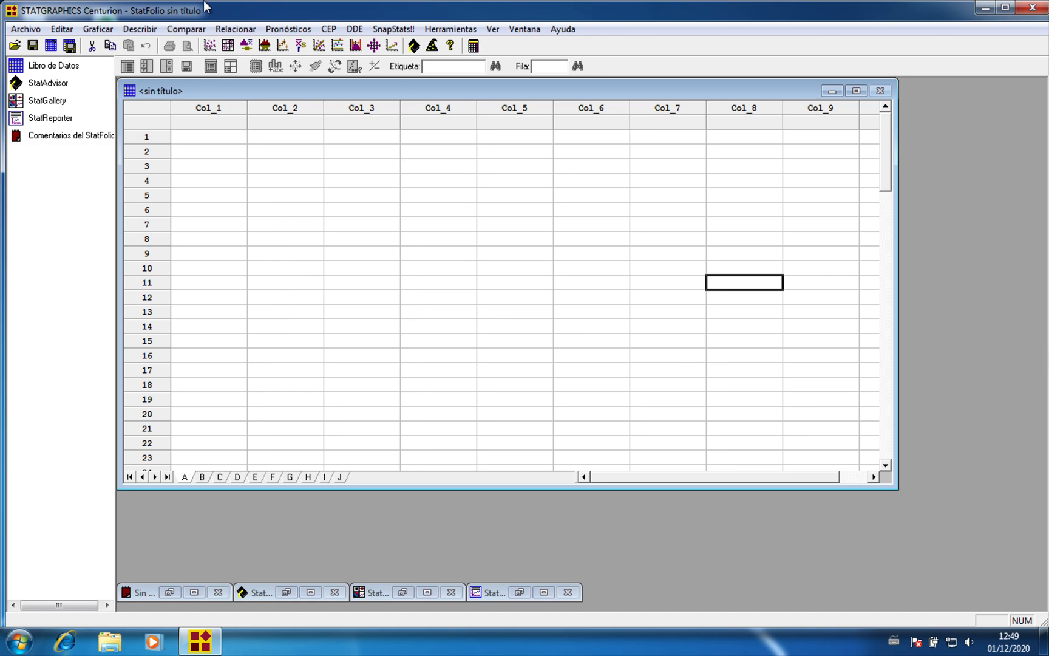
- Switch the Windows 7 virtual machine from full screen to Coherence and enlarge the Statgraphics window to fill the desktop
mouse_move(101, 3)
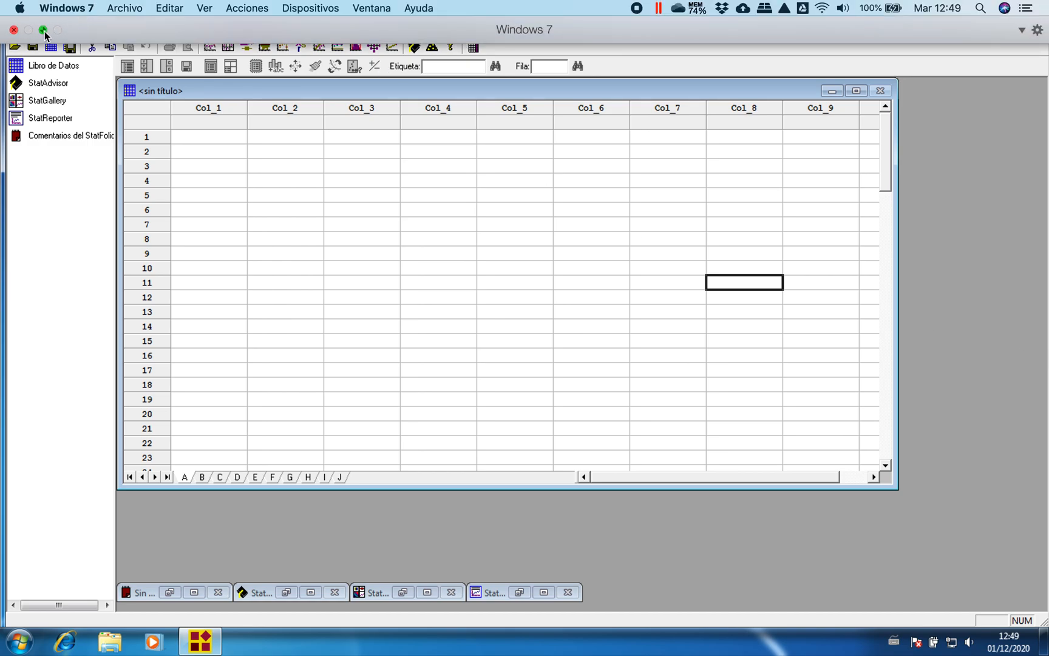
left_click(42, 30)
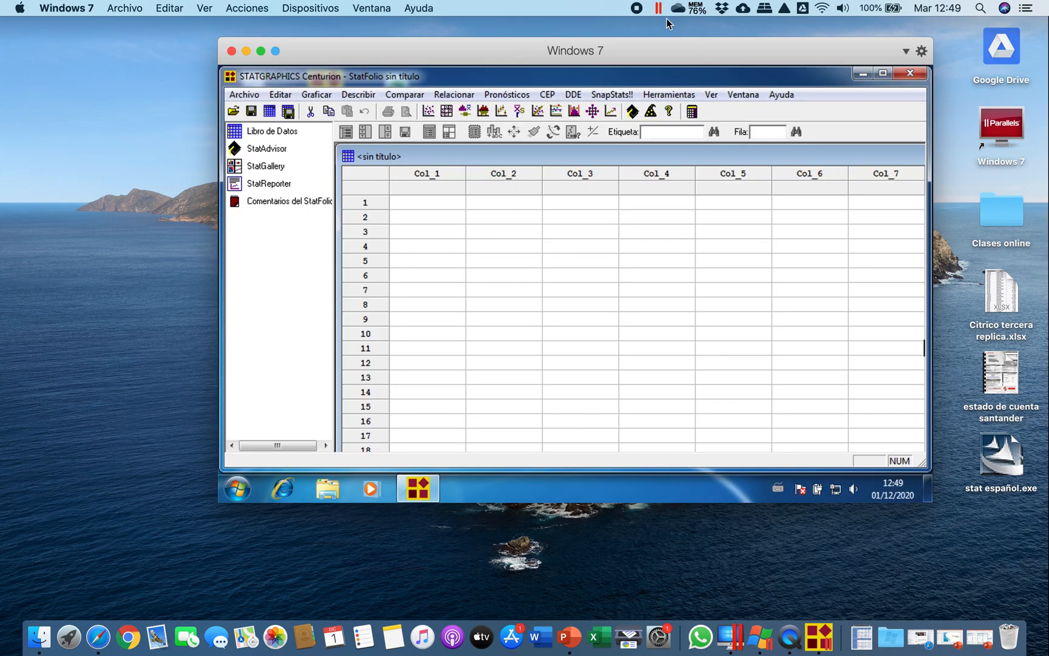
left_click(659, 8)
mouse_move(681, 50)
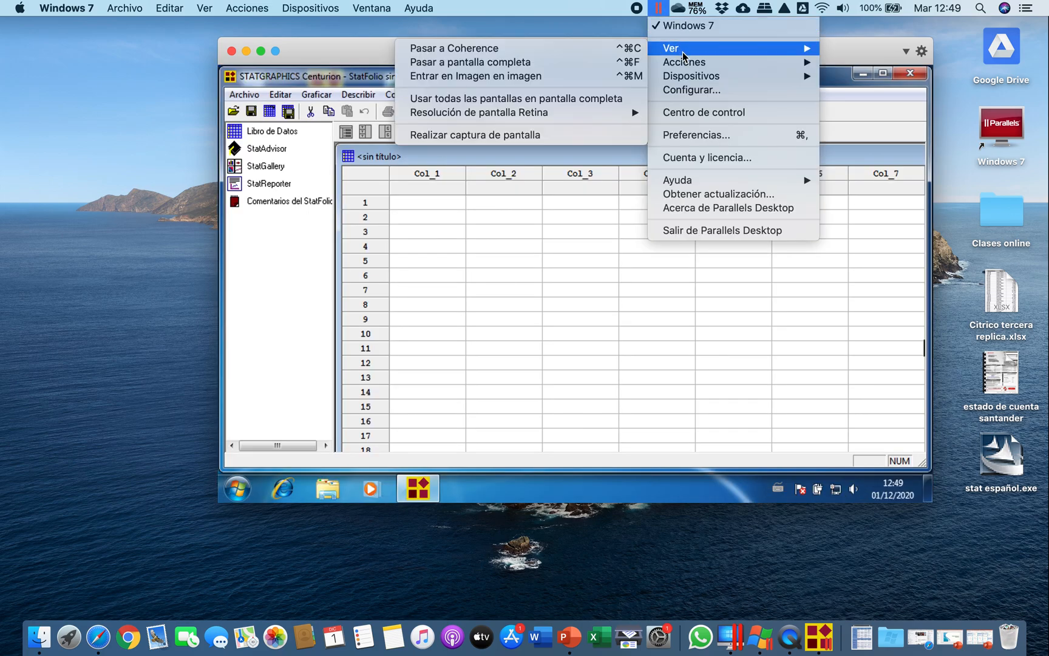
left_click(543, 49)
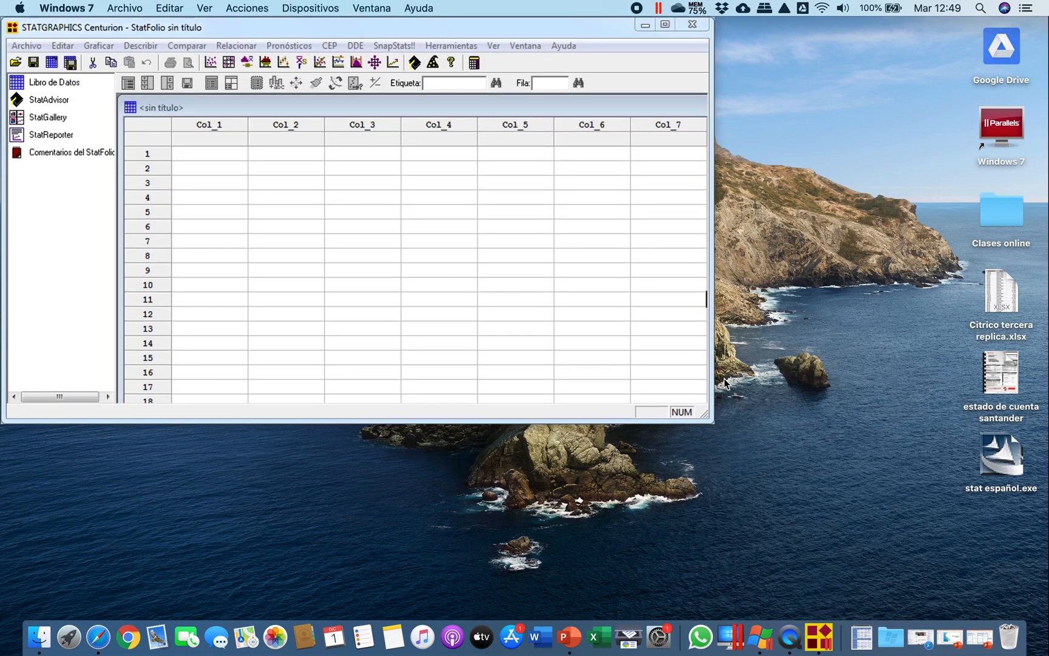
left_click_drag(716, 424, 1044, 613)
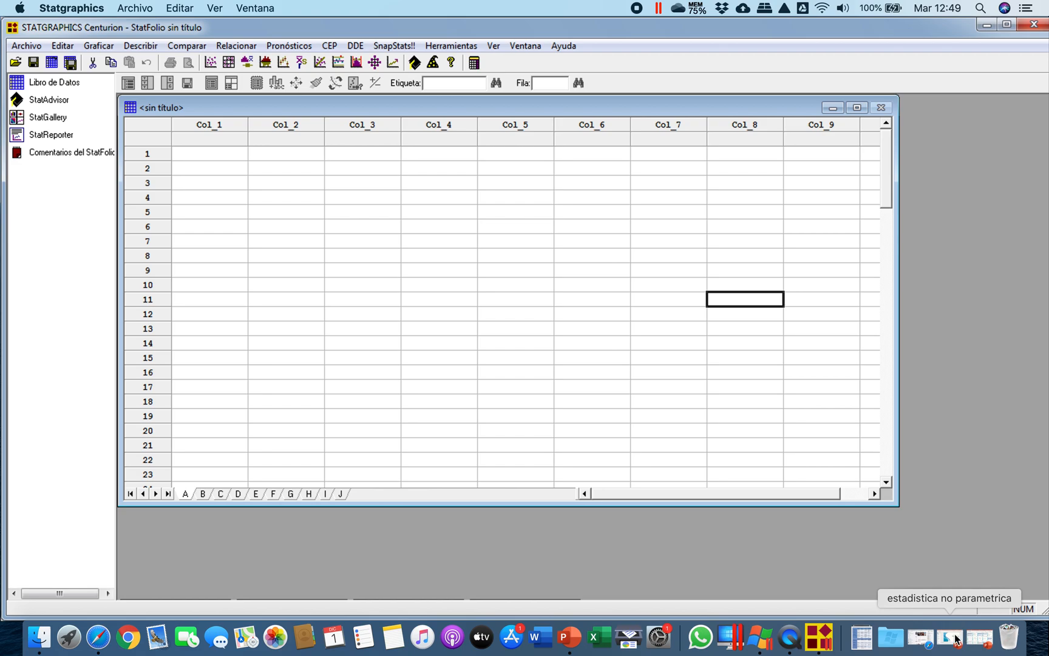
- Switch to the ANOVA presentation in PowerPoint and display the Ejemplo slide with the Tratamientos table in normal view
left_click(984, 637)
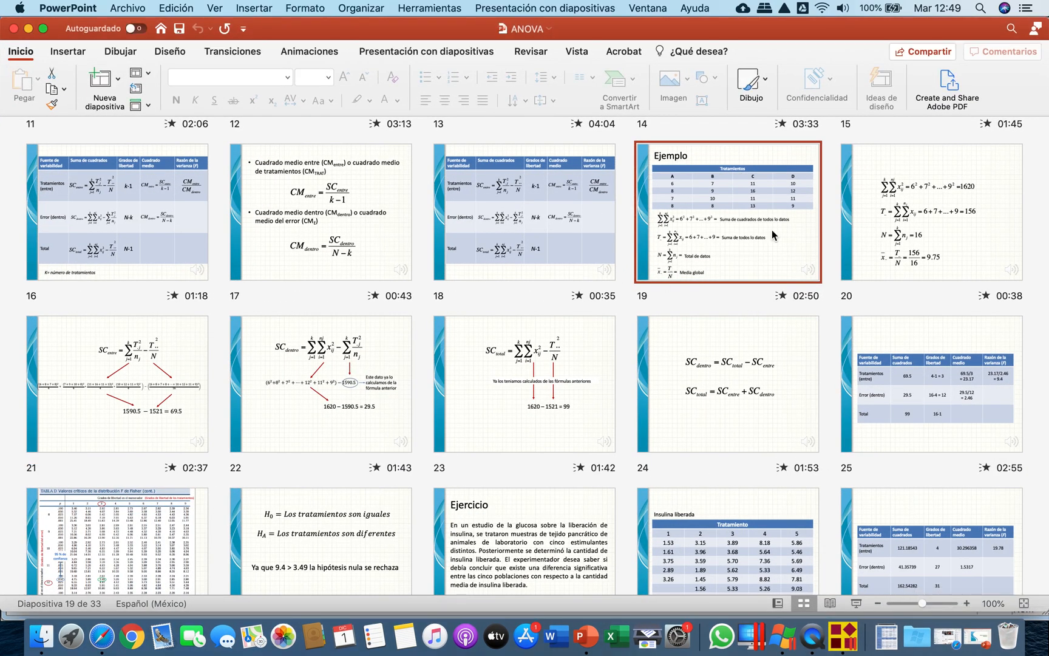
left_click(857, 603)
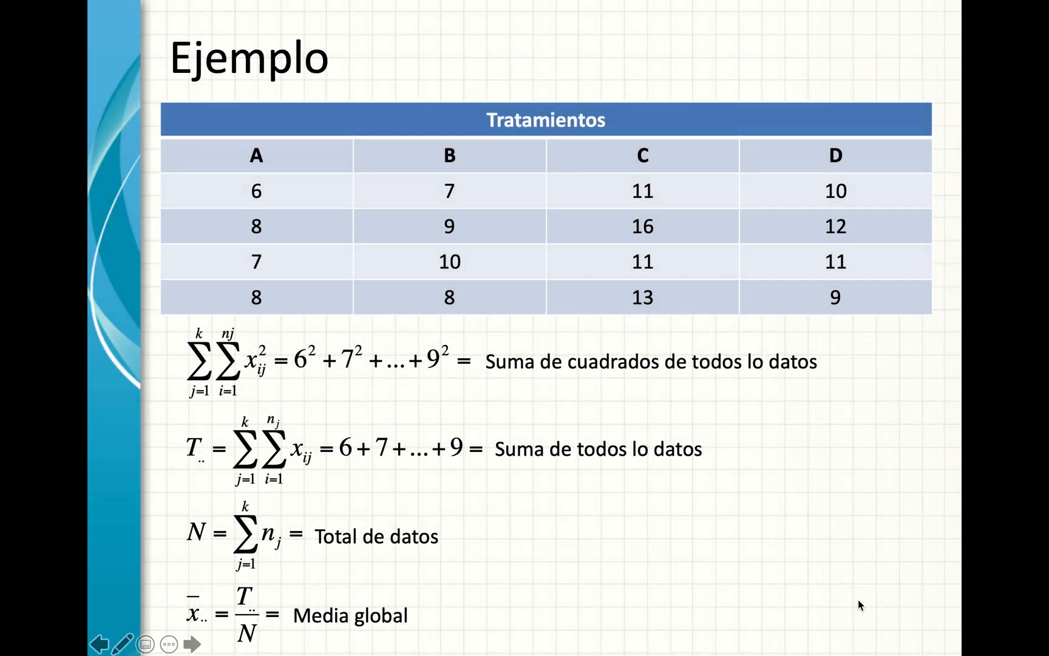
key("Escape")
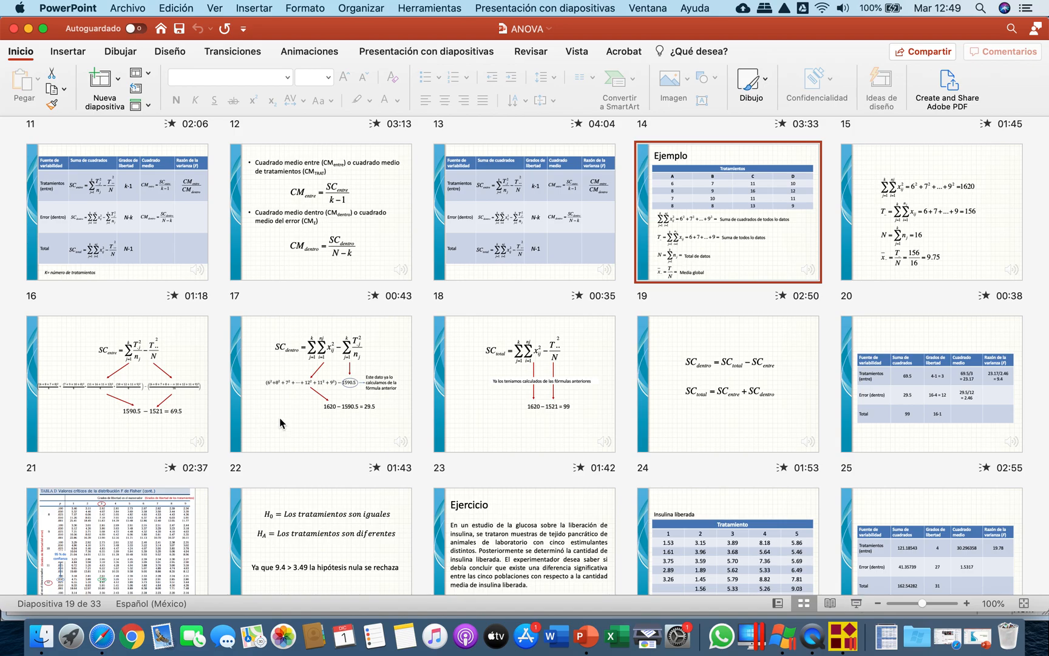
left_click(777, 603)
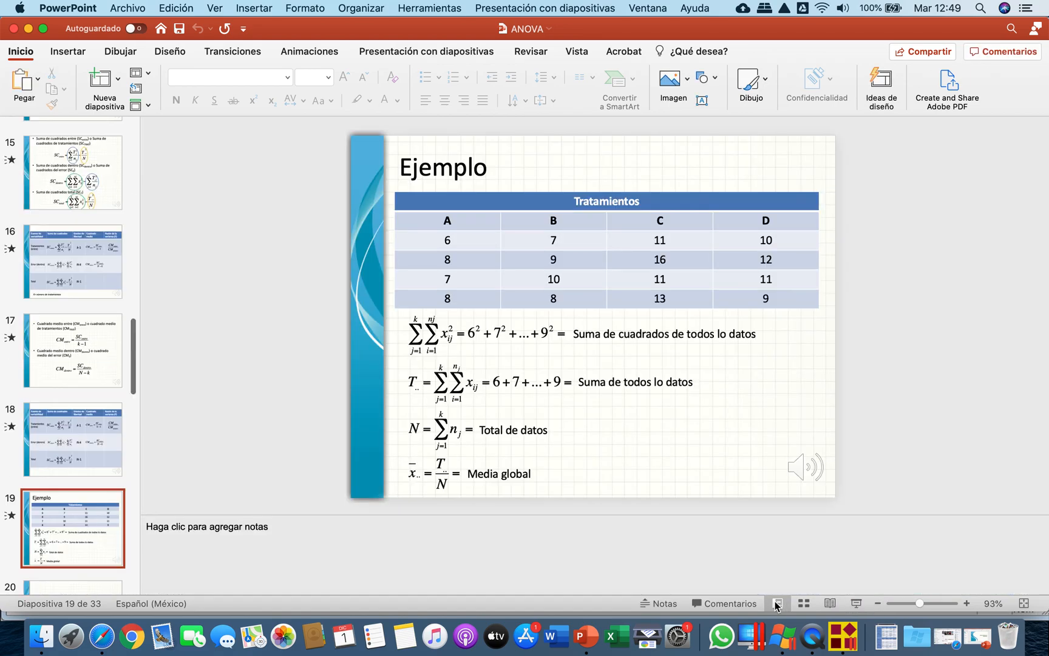
- Arrange the ANOVA presentation and Statgraphics windows side by side, narrowing Statgraphics so the Tratamientos table stays visible
left_click_drag(2, 255, 508, 310)
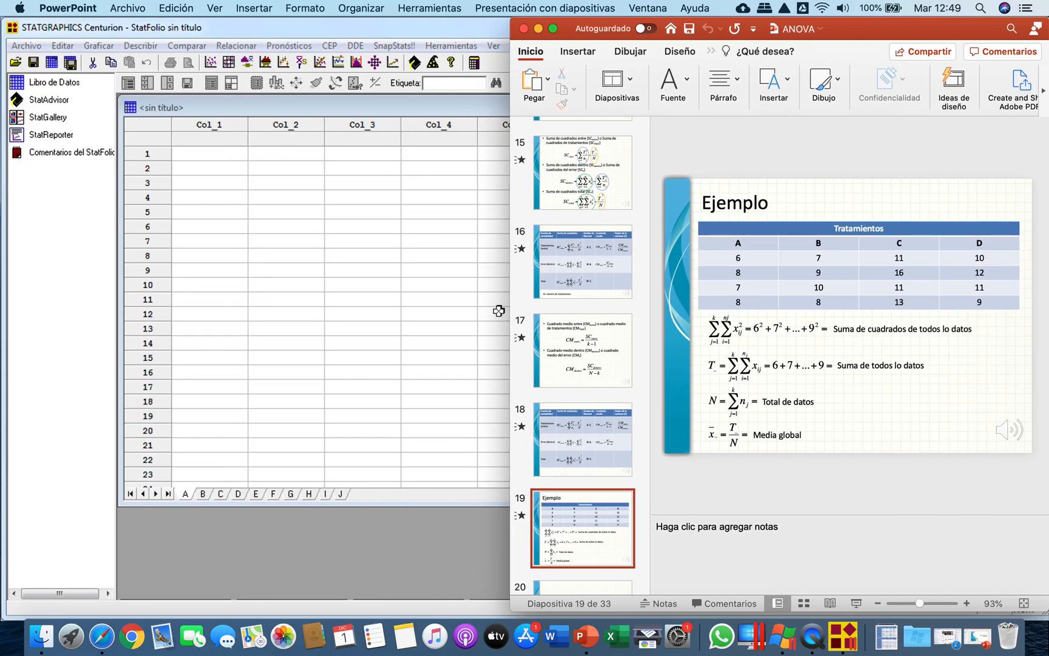
left_click(429, 285)
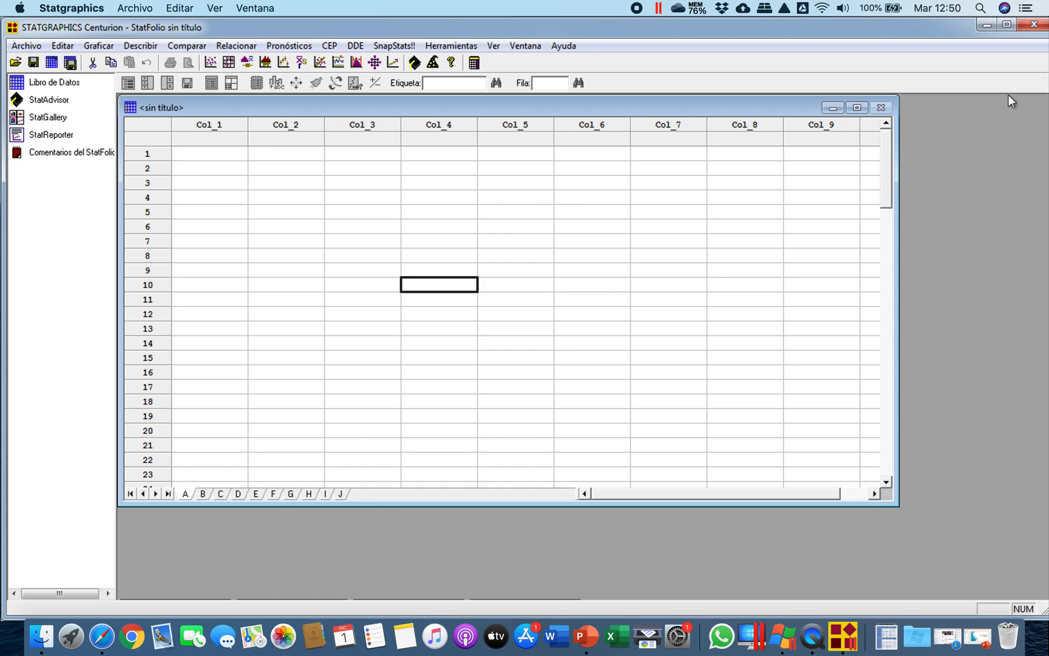
left_click_drag(1045, 608, 690, 610)
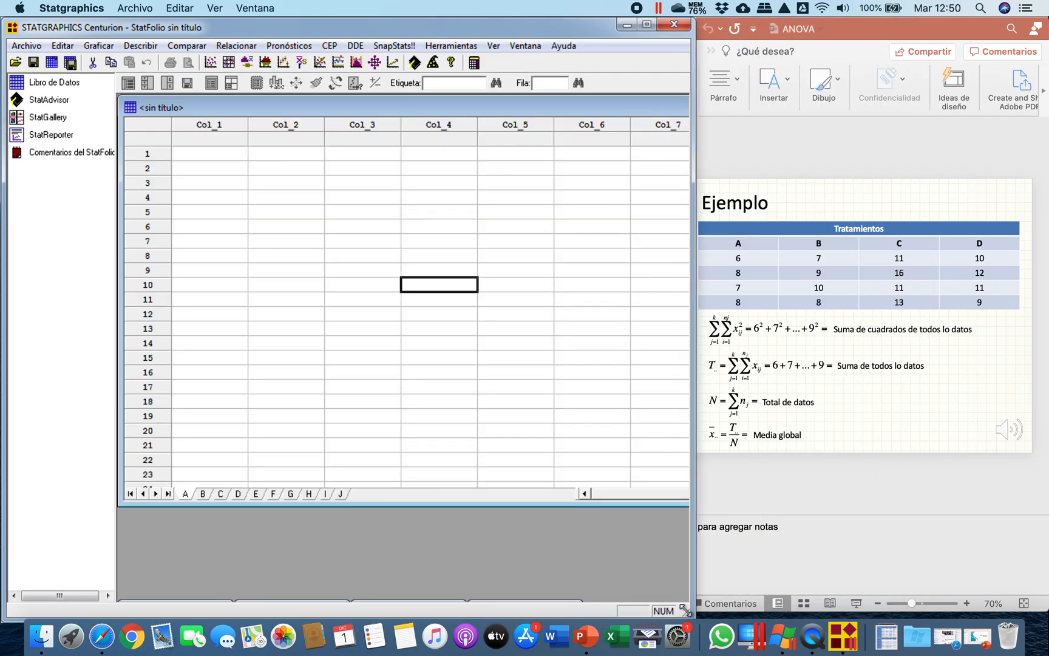
left_click(340, 361)
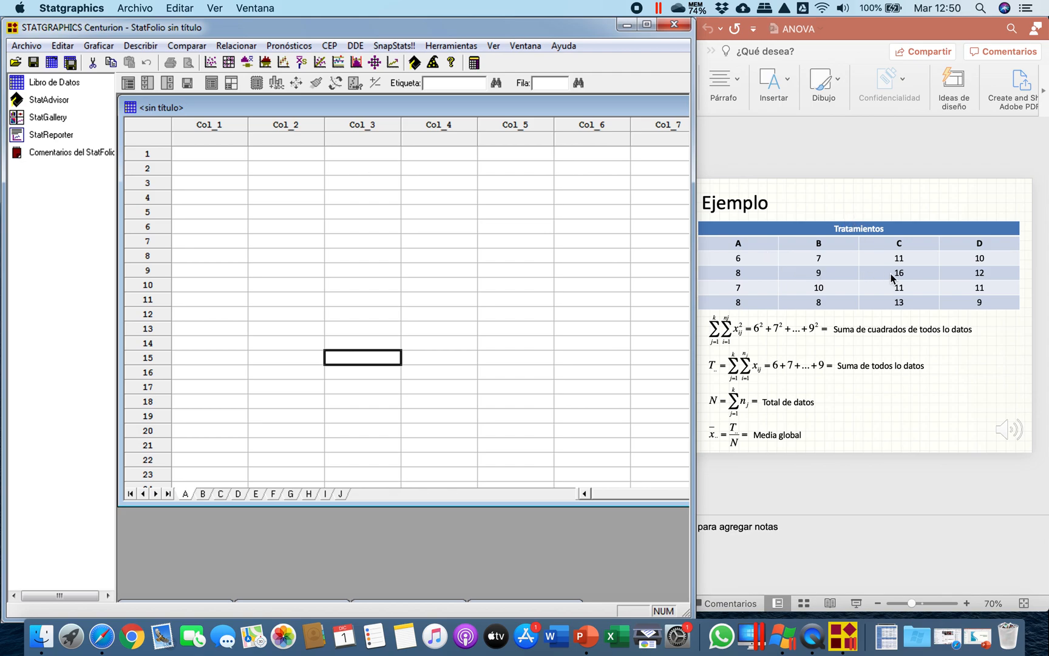
- Rename the data book's first column as Tratamientos
left_click(217, 128)
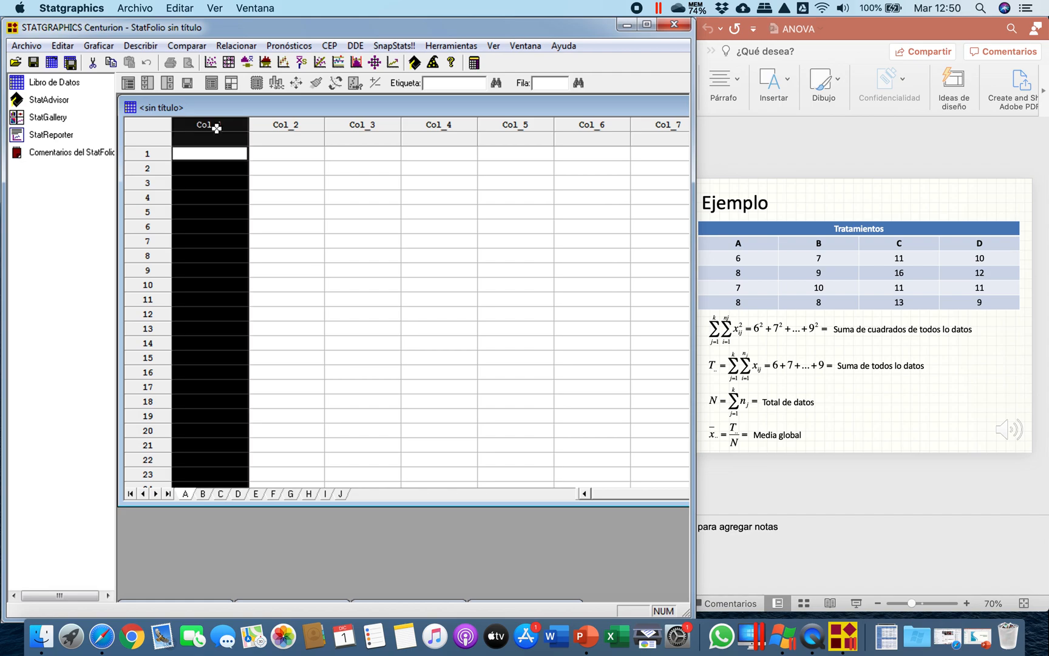
right_click(217, 127)
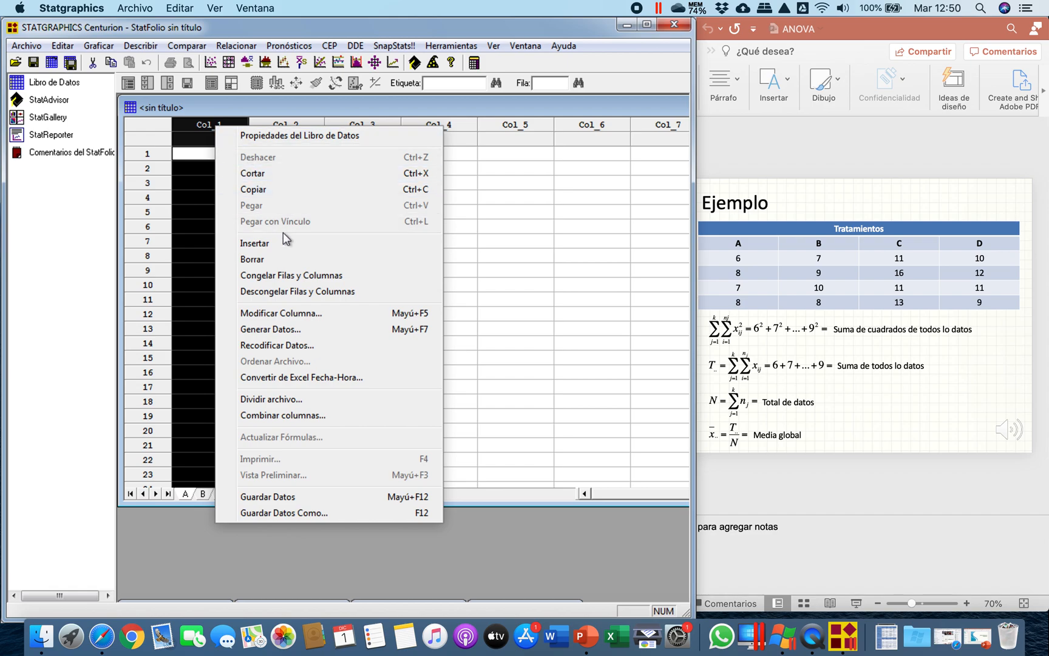
left_click(302, 313)
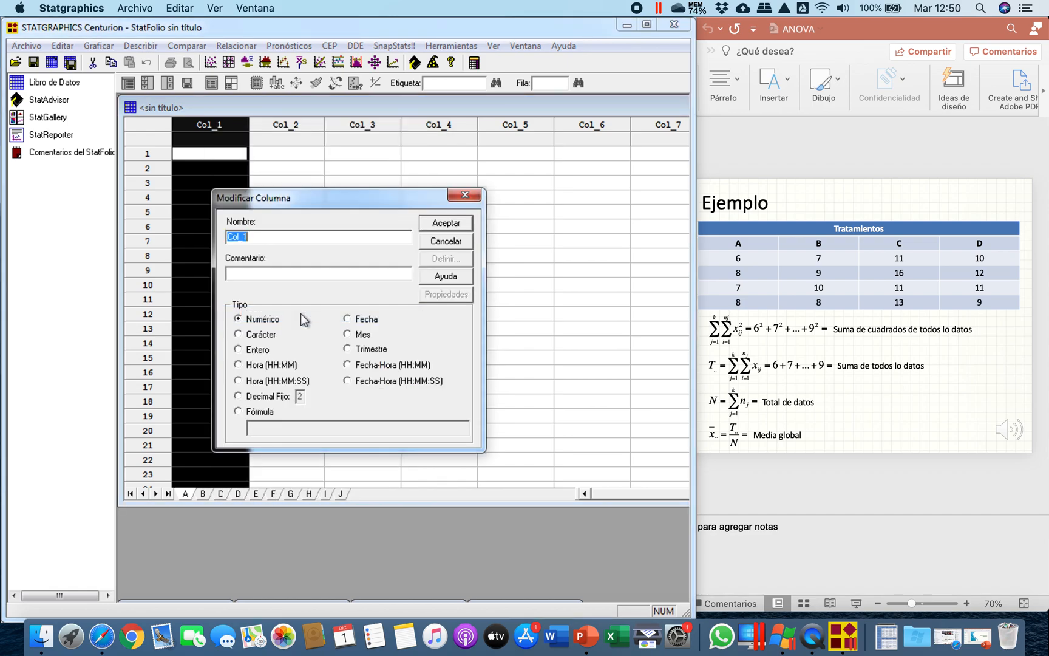
type("Tratamientos")
left_click(444, 224)
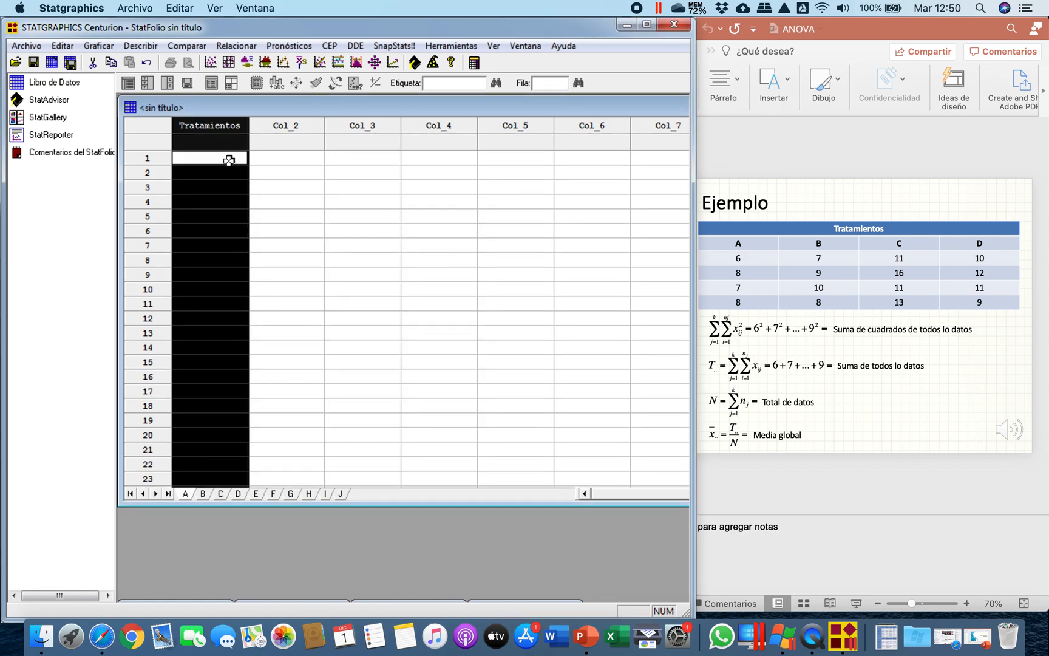
- Try entering the letter A and the number 1 in row 1 of the Tratamientos column
left_click(229, 159)
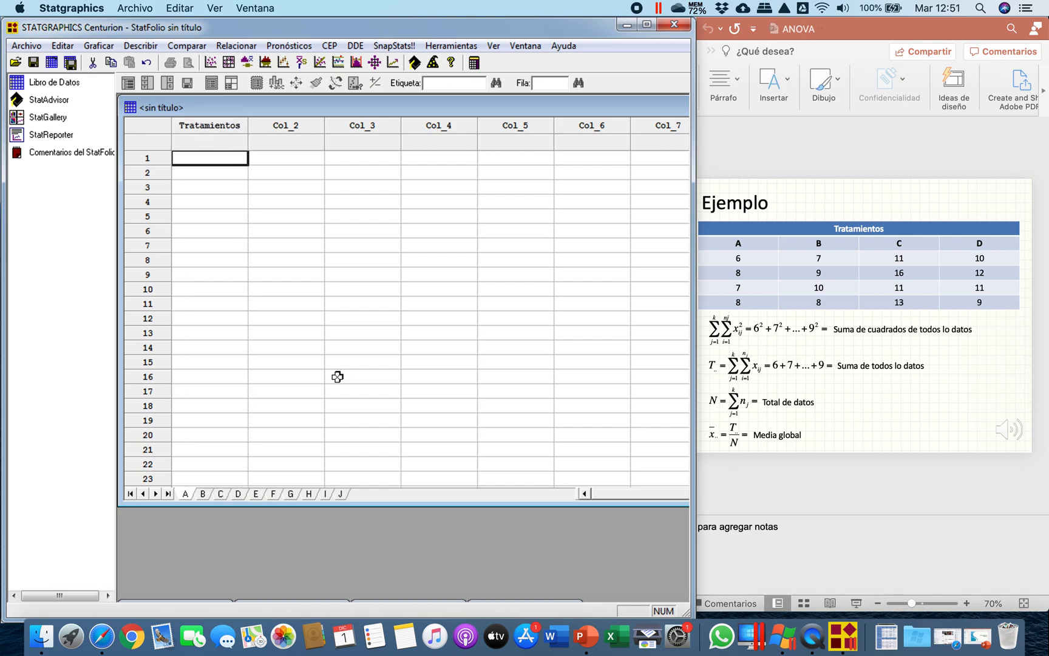
key("Caps_Lock")
type("A")
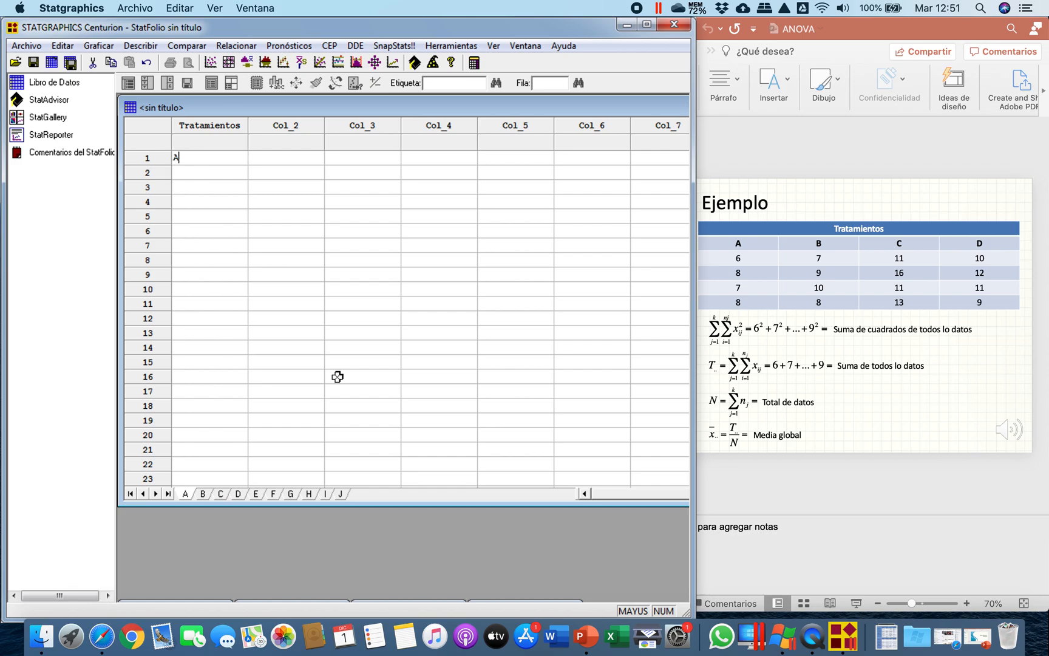
key("Return")
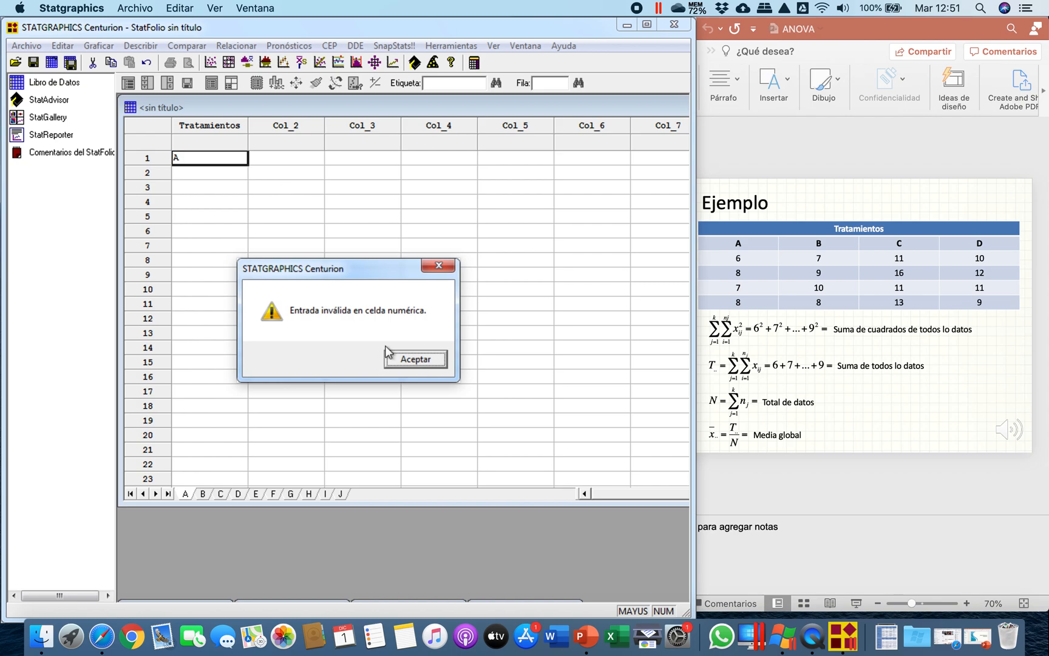
left_click(410, 363)
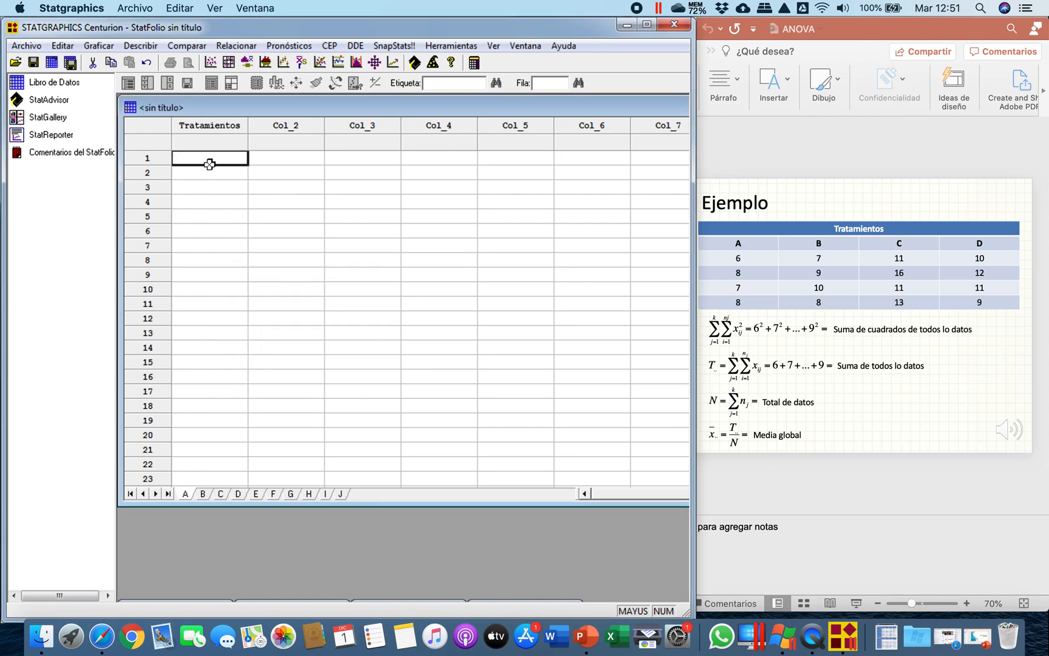
type("1")
key("Return")
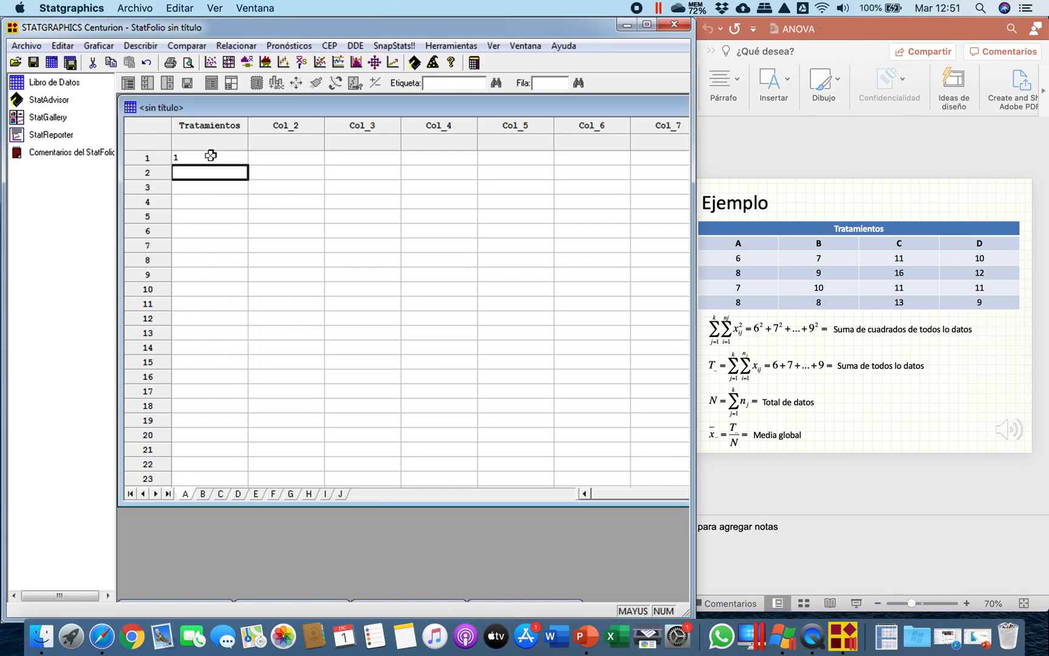
- Change the Tratamientos column's data type to Carácter
left_click(217, 159)
right_click(219, 138)
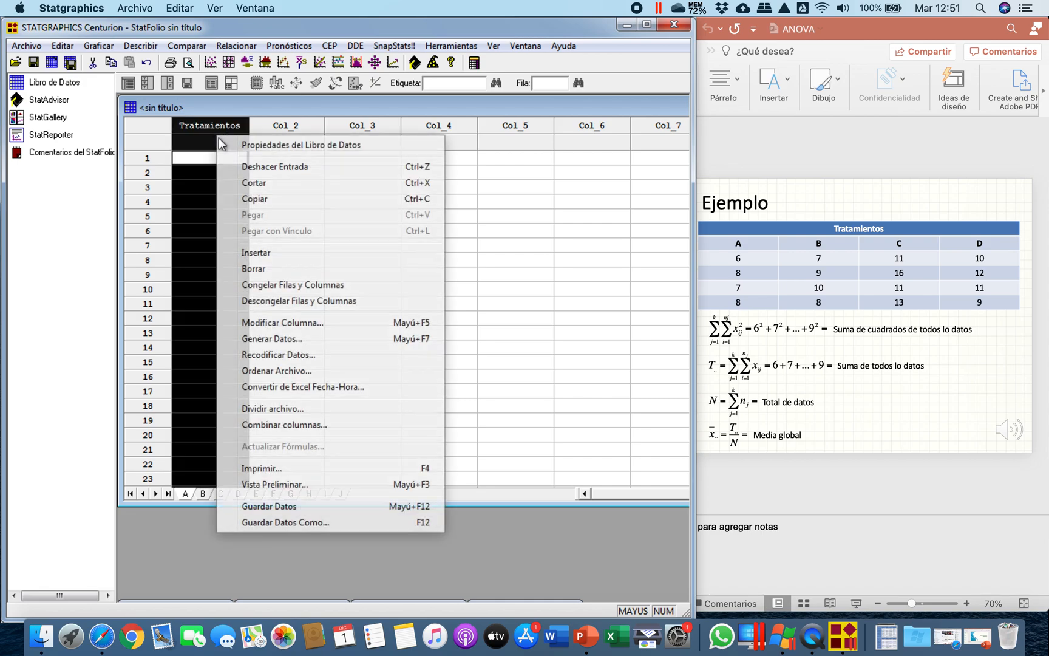
left_click(302, 325)
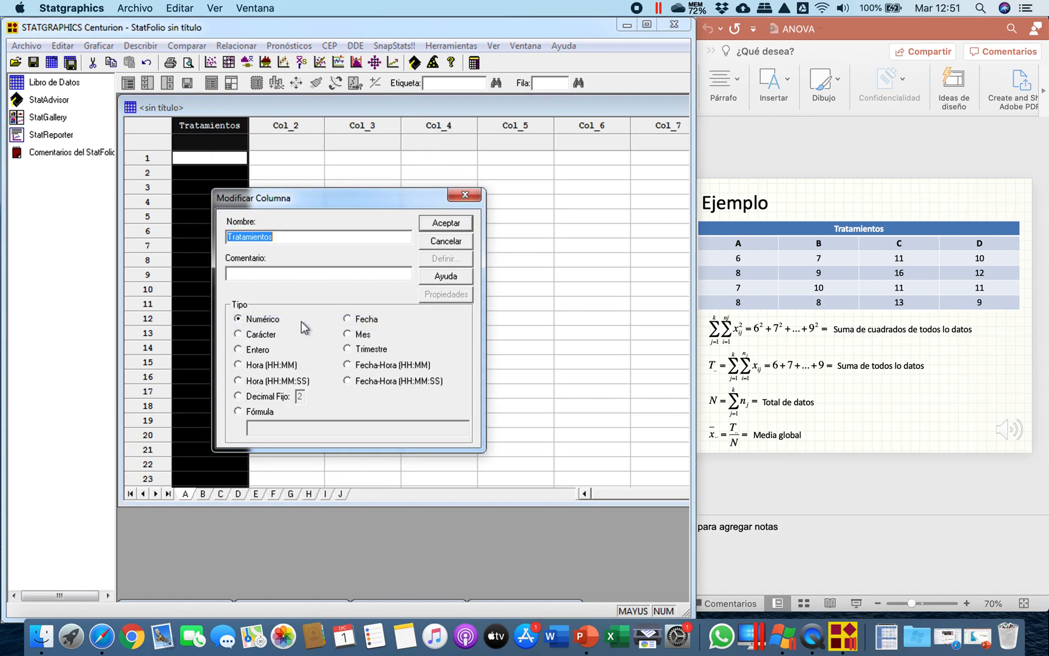
left_click(245, 334)
left_click(447, 225)
- Enter treatment A in row 1 of the Tratamientos column
left_click(278, 159)
left_click(221, 157)
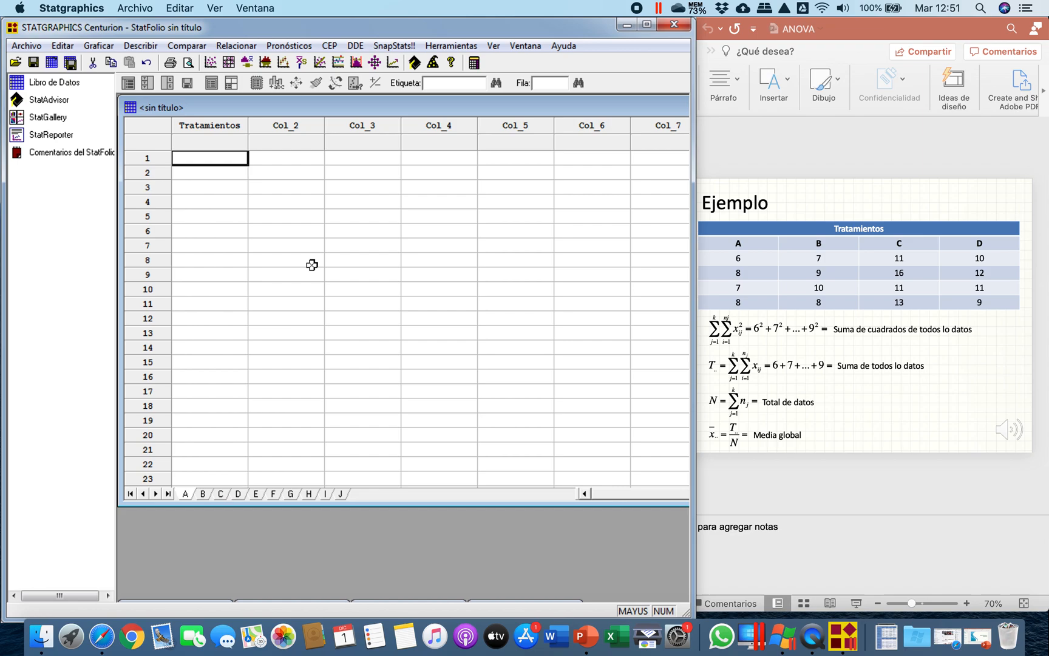
type("A")
key("Return")
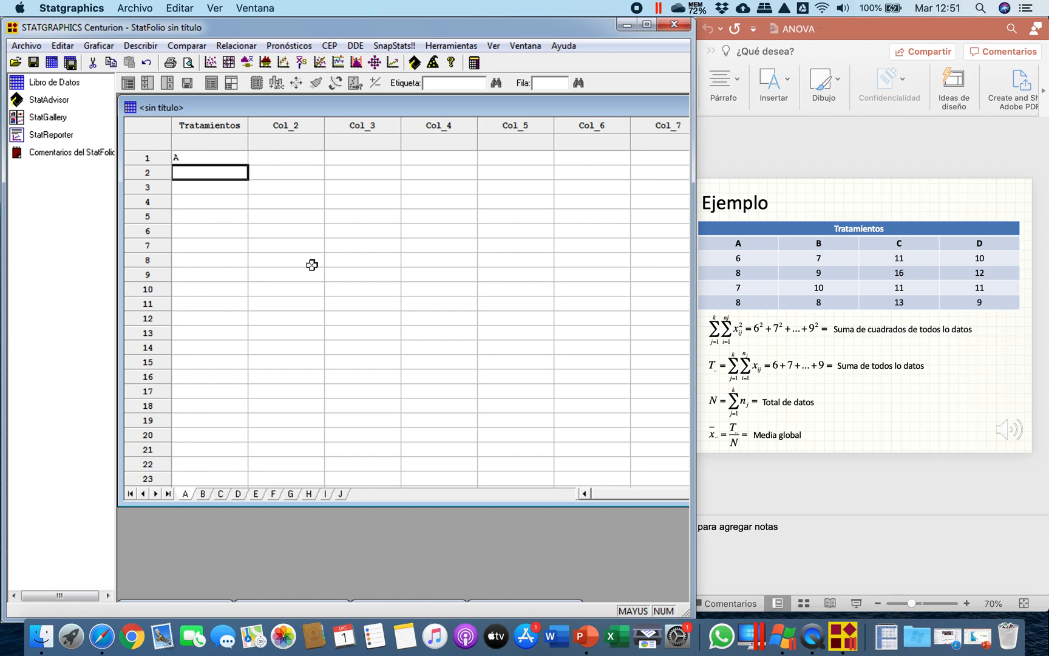
- Rename the data book's second column as Resultado, keeping the Numérico type
left_click(953, 381)
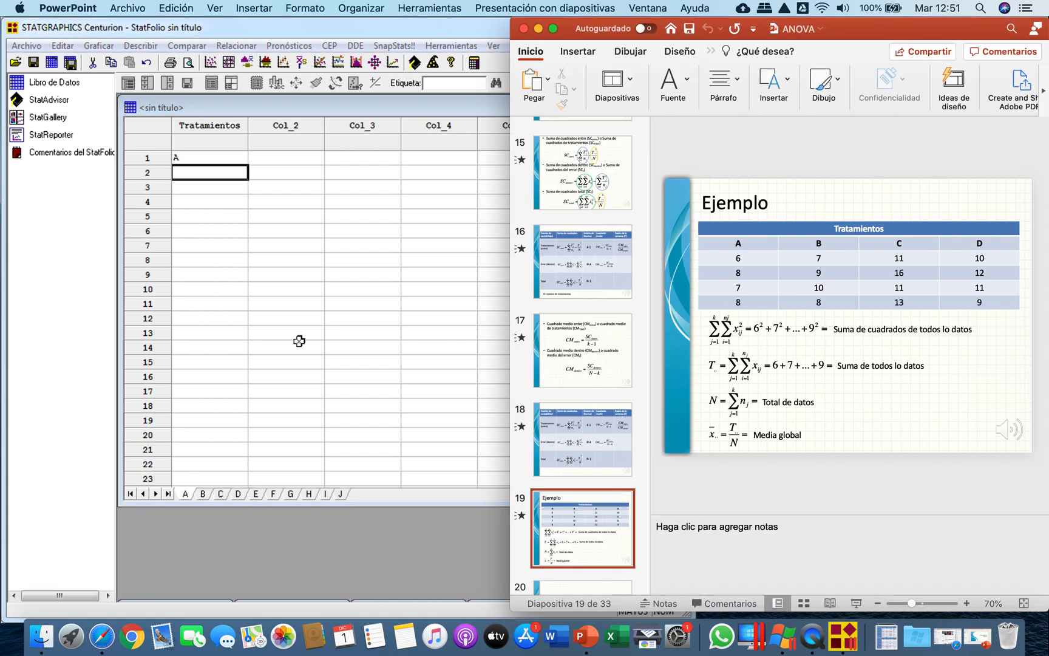
left_click(323, 343)
left_click(287, 129)
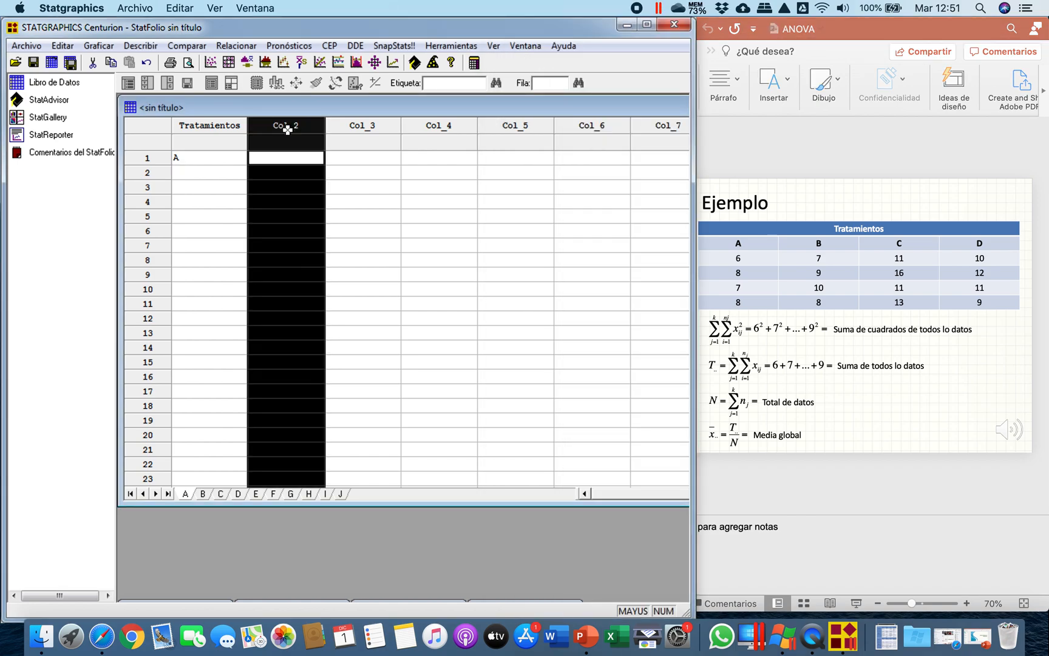
right_click(287, 130)
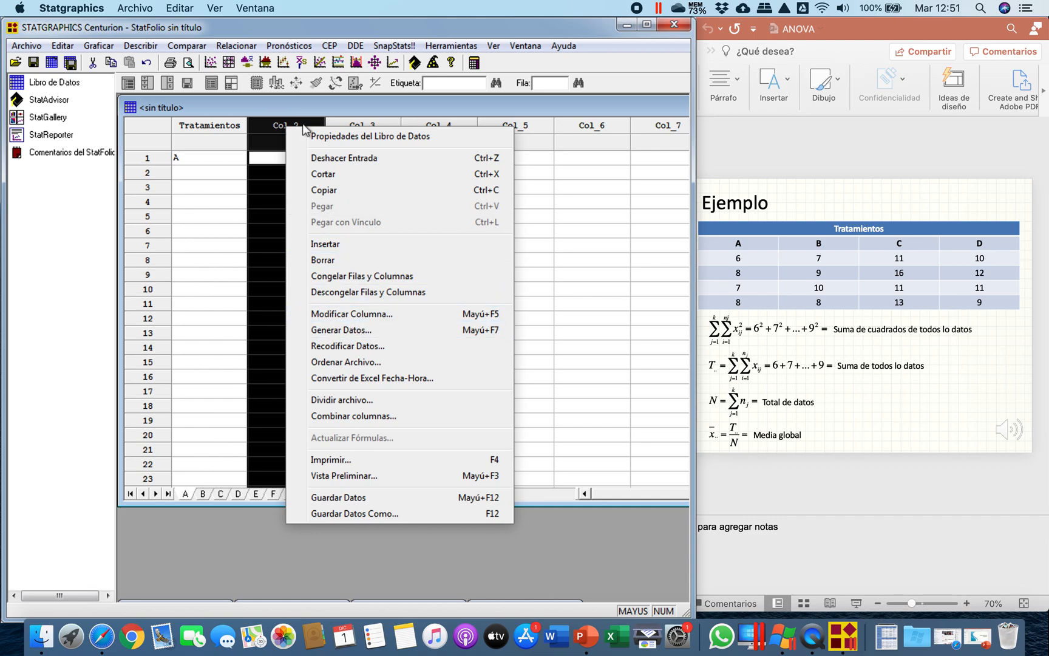
left_click(338, 314)
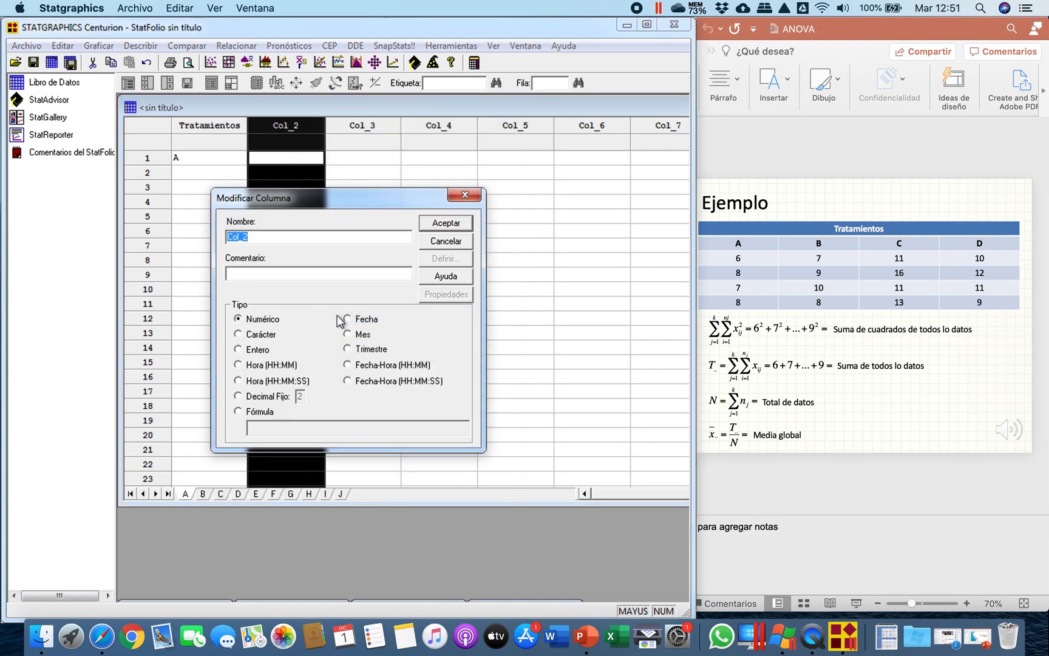
type("rESULTADO")
key("BackSpace")
key("BackSpace")
key("BackSpace")
key("BackSpace")
key("BackSpace")
key("BackSpace")
key("BackSpace")
key("BackSpace")
key("BackSpace")
type("Resultado")
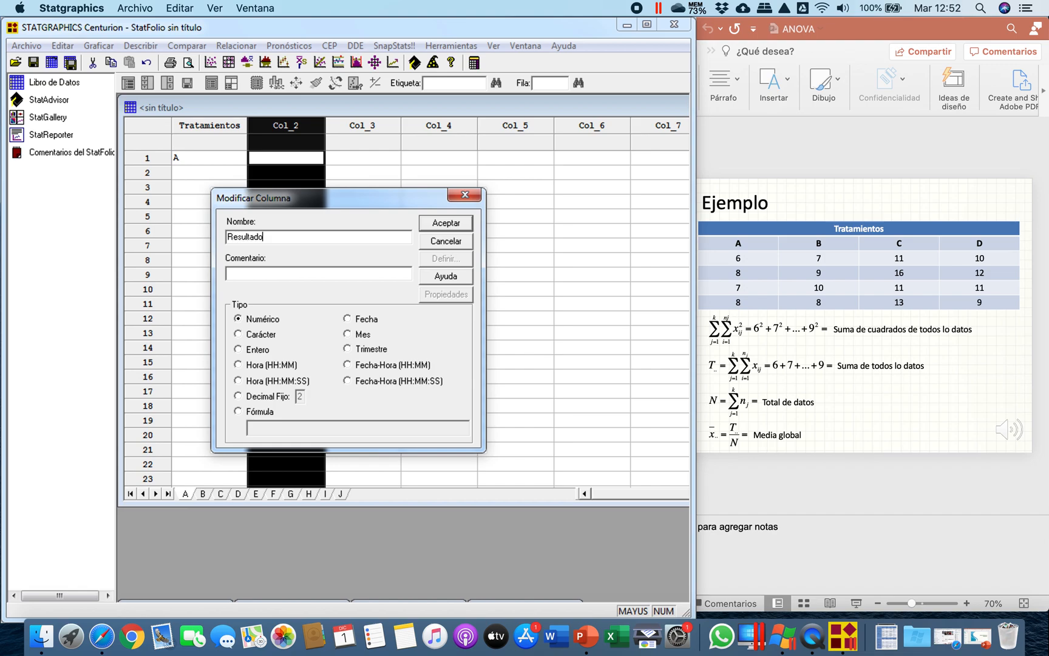
key("Return")
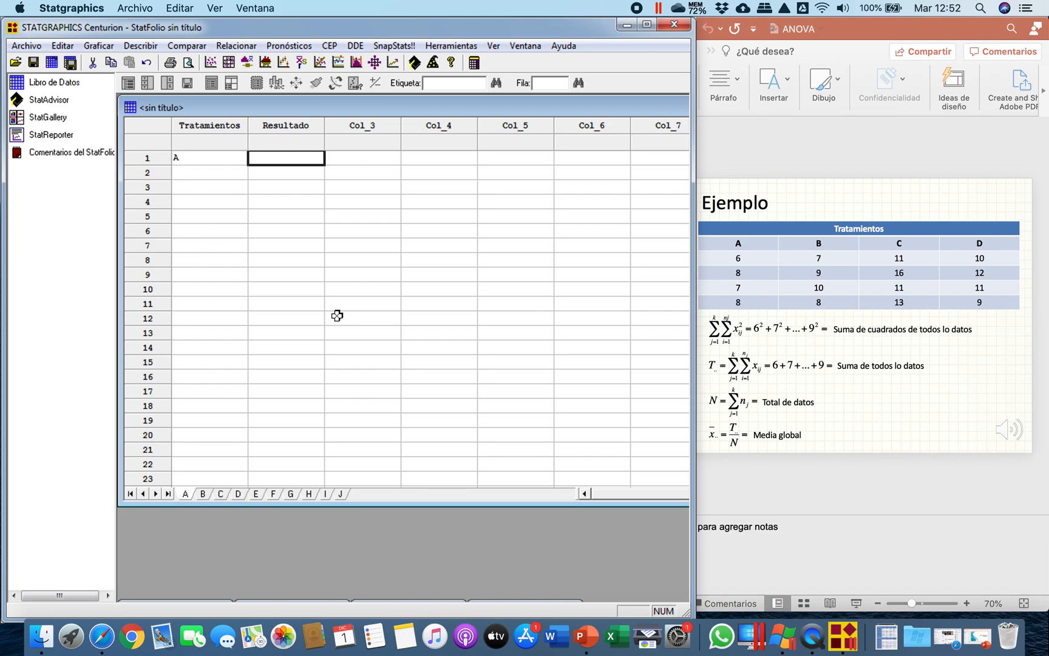
- Enter 6 in row 1 of the Resultado column as treatment A's first value
left_click(304, 135)
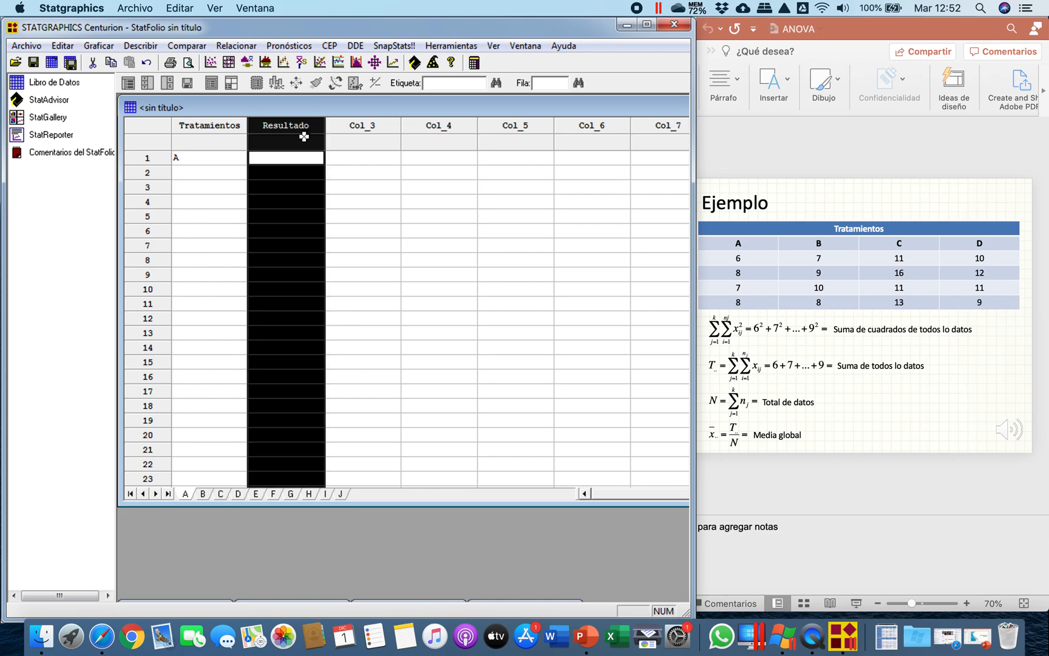
left_click(354, 183)
left_click(302, 155)
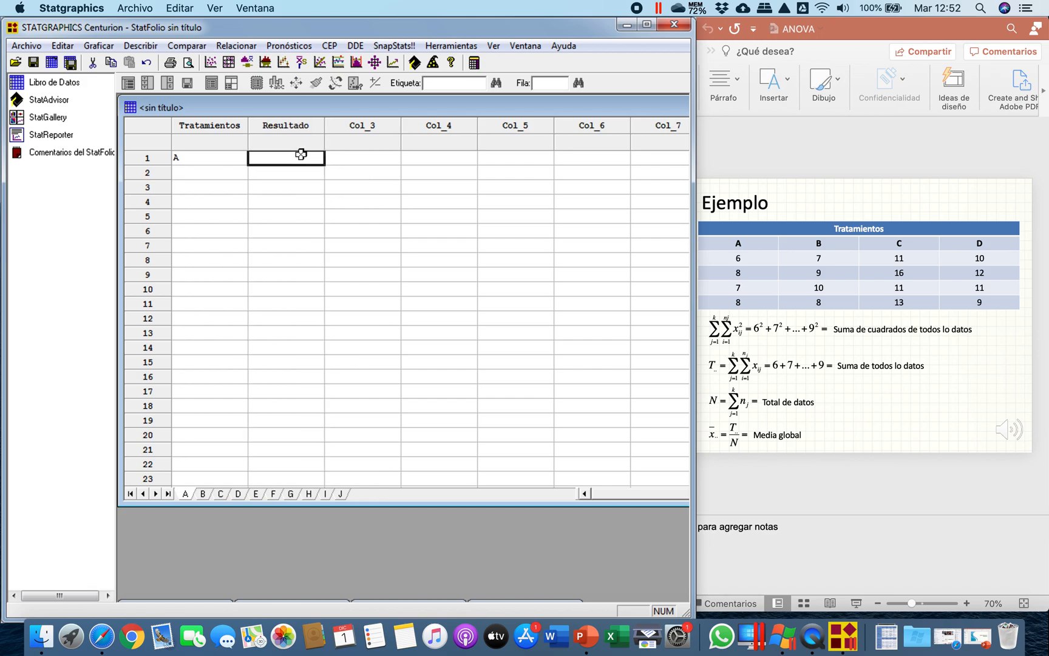
left_click(214, 156)
key("Tab")
type("6")
key("Return")
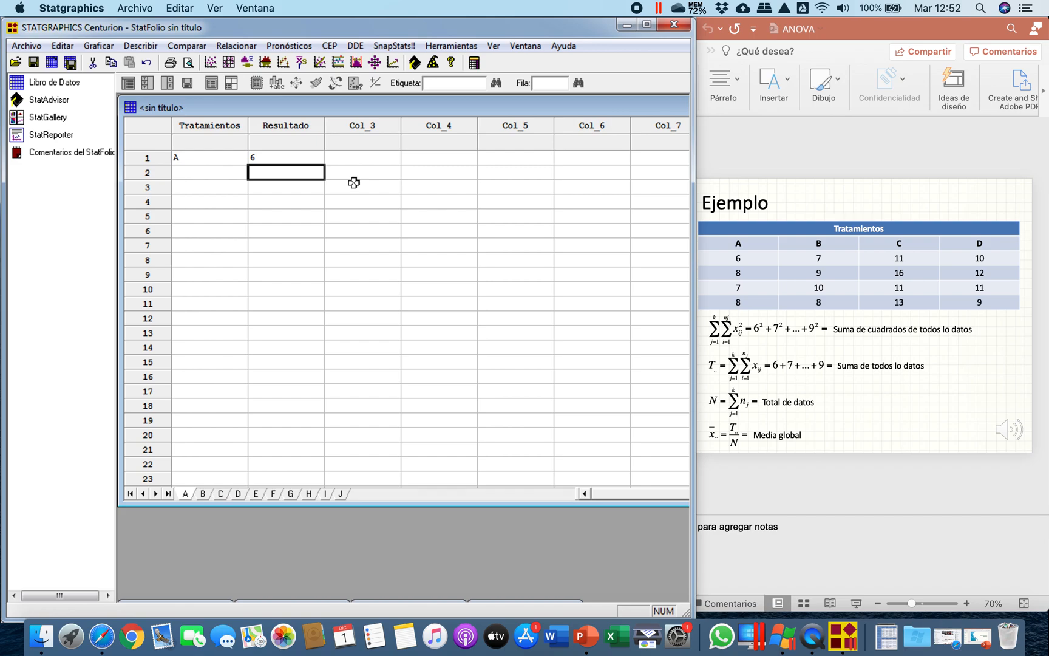
- Enter treatment A in rows 2 to 4 of the Tratamientos column
left_click(206, 173)
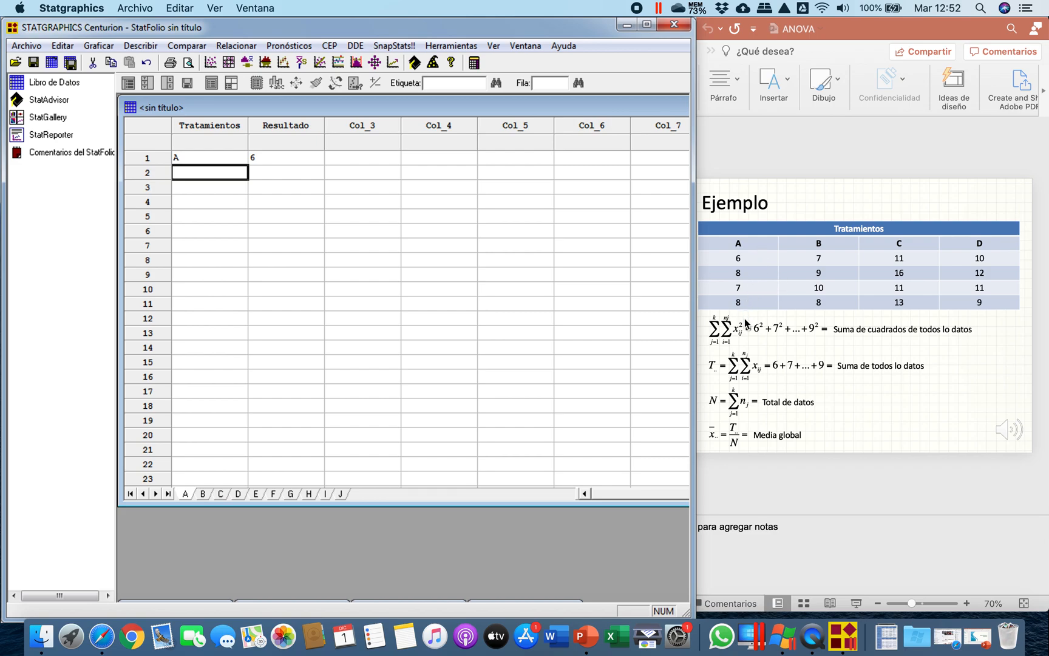
key("Caps_Lock")
type("A")
key("Return")
type("A")
key("Return")
type("A")
key("Return")
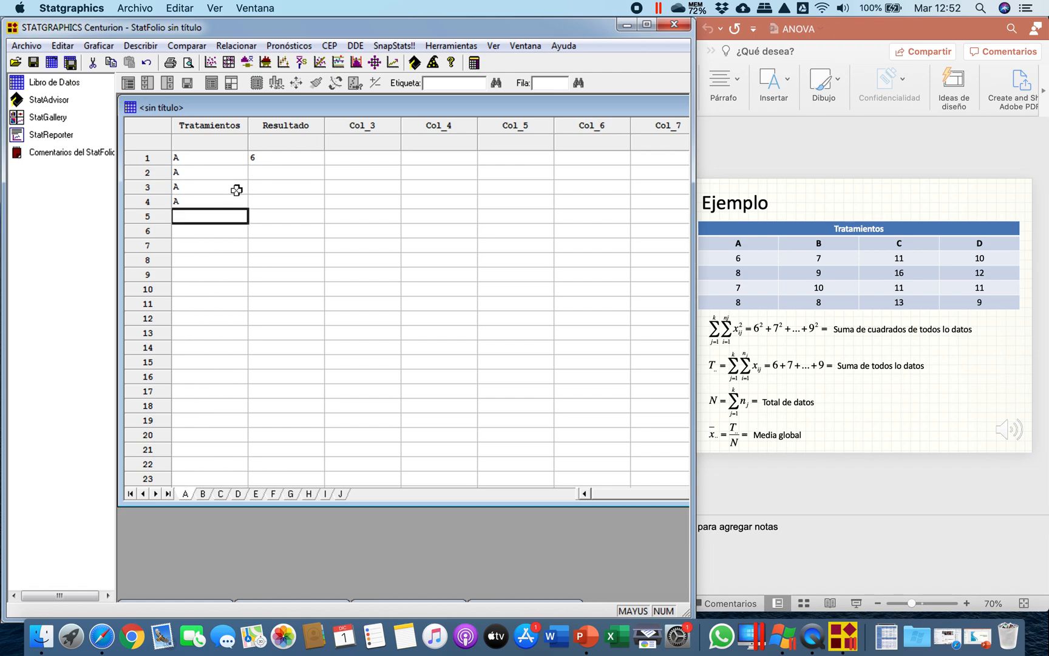
- Enter treatment A's remaining values 8, 7 and 8 in rows 2 to 4 of the Resultado column
left_click(297, 182)
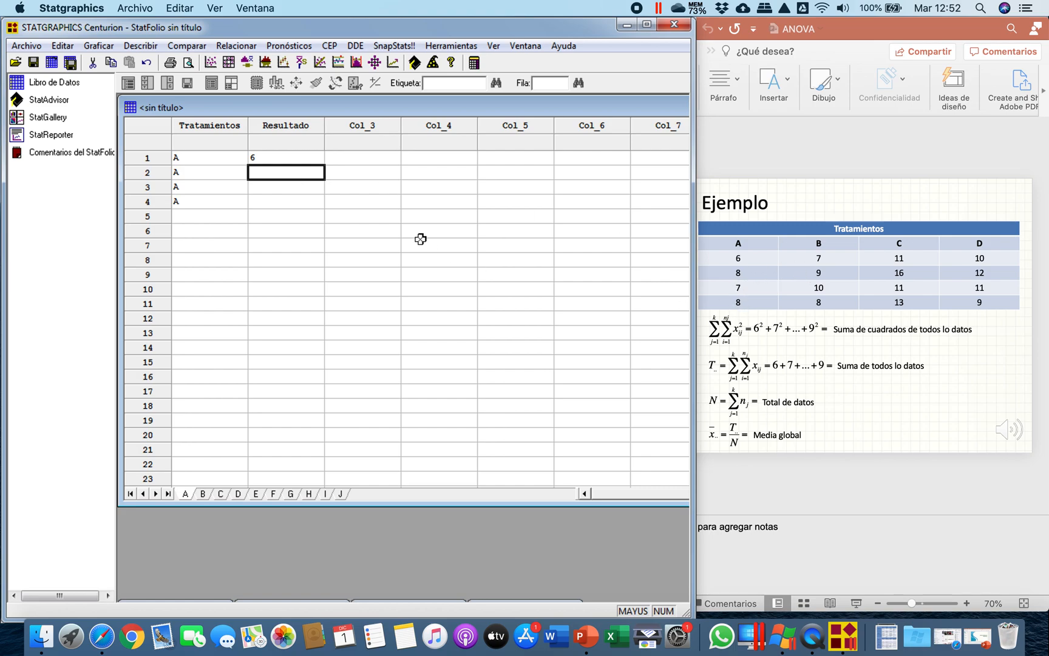
type("8")
key("Return")
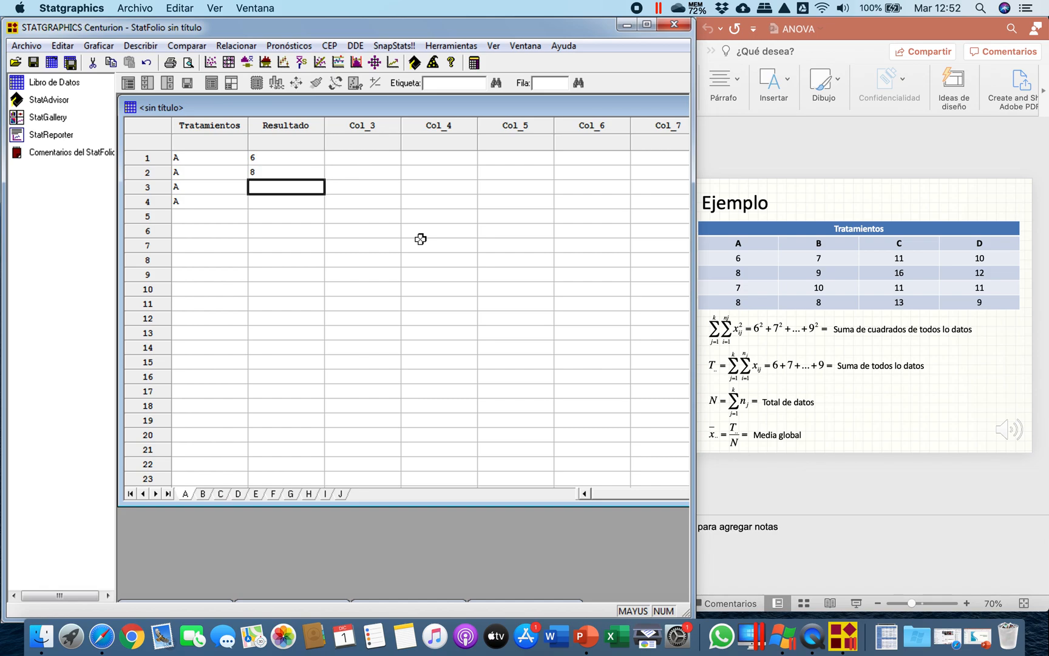
type("7")
key("Return")
type("8")
key("Return")
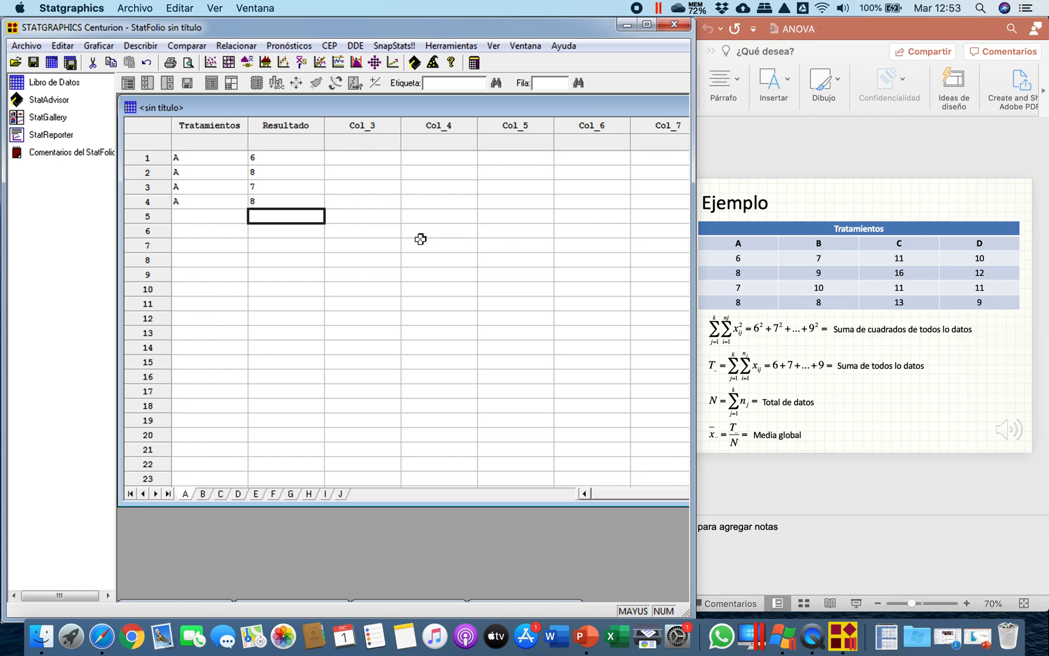
- Enter treatment B in rows 5 to 8 of the Tratamientos column
key("Left")
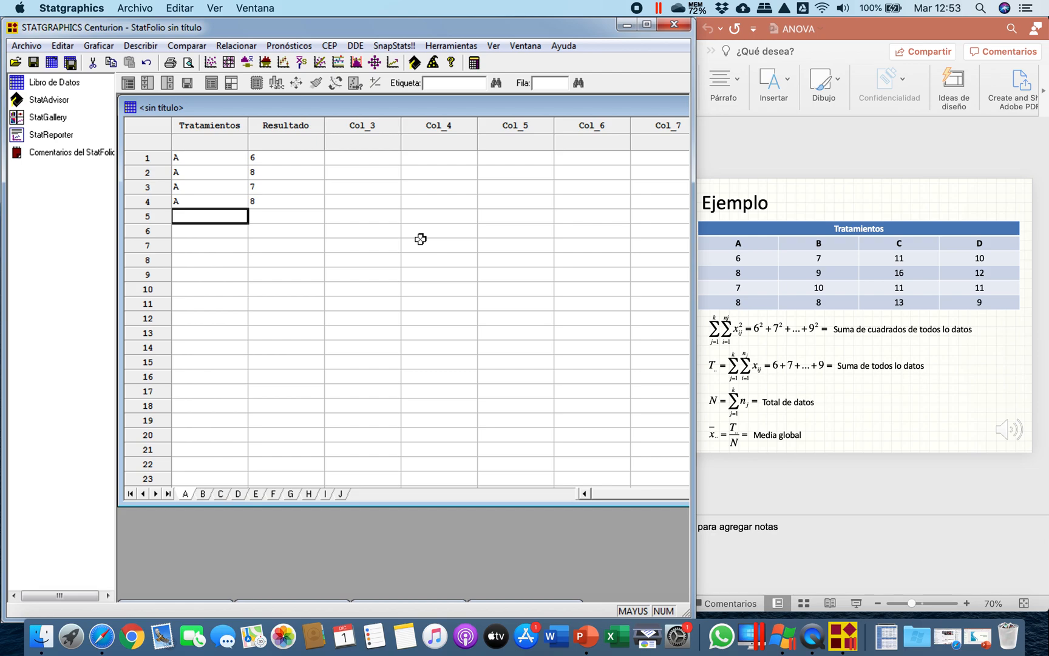
type("B")
key("Return")
type("B")
key("Return")
type("B")
key("Return")
type("B")
key("Return")
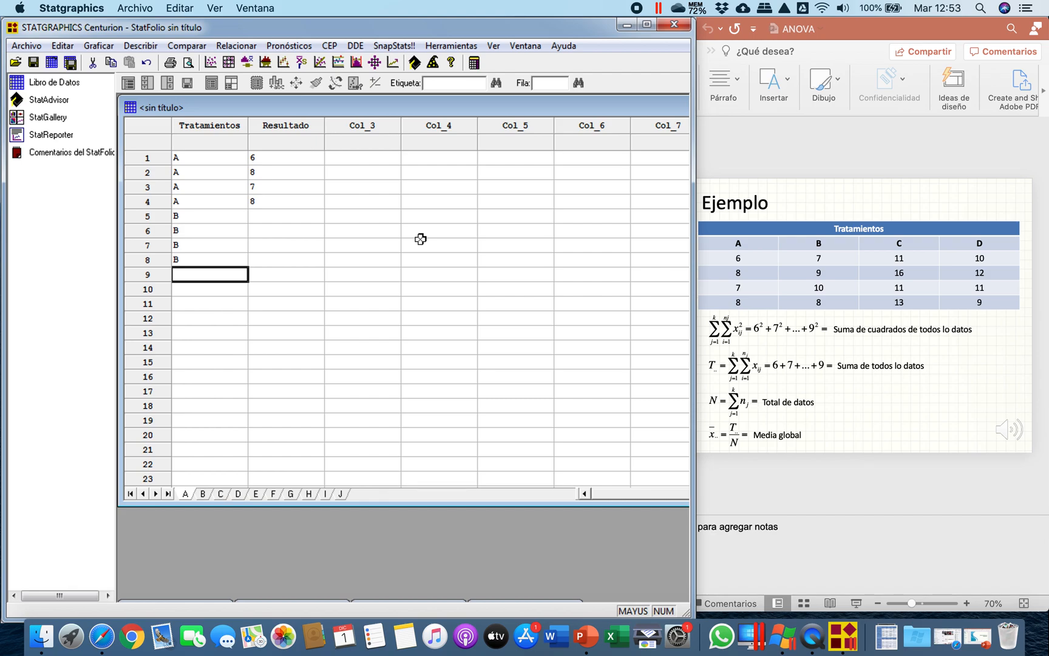
- Enter treatment C in rows 9 to 12 of the Tratamientos column
type("C")
key("Return")
type("C")
key("Return")
type("C")
key("Return")
type("C")
key("Return")
- Enter treatment D in rows 13 to 16 of the Tratamientos column
type("D")
key("Return")
type("D")
key("Return")
type("D")
key("Return")
type("D")
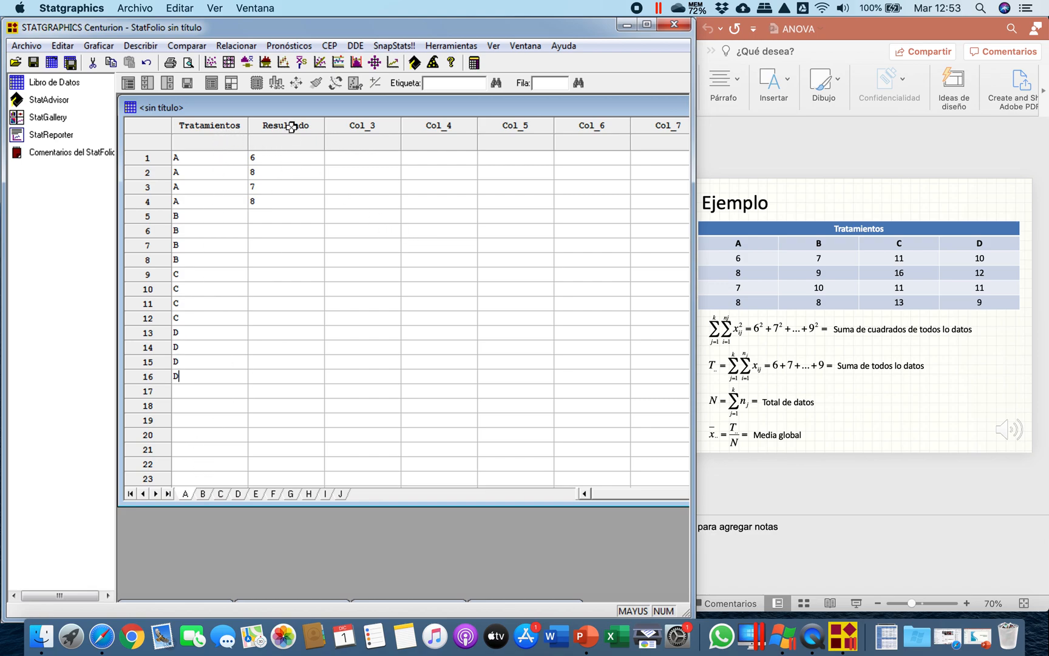
left_click(270, 220)
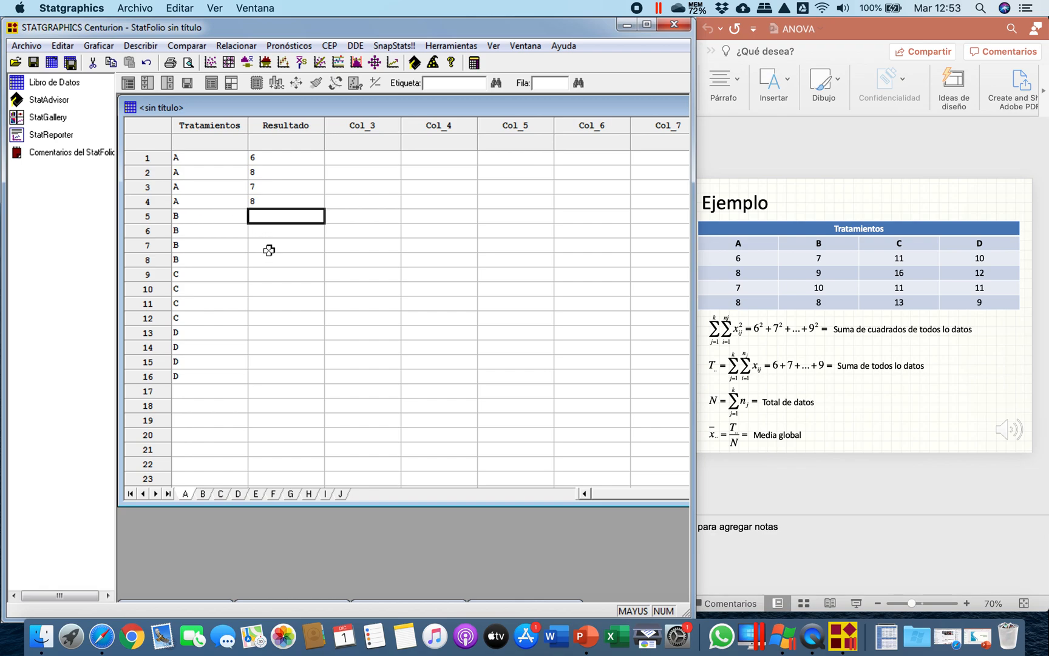
- Enter treatment B's values 7, 9, 10 and 8 in rows 5 to 8 of the Resultado column
type("7")
key("Return")
type("9")
key("Return")
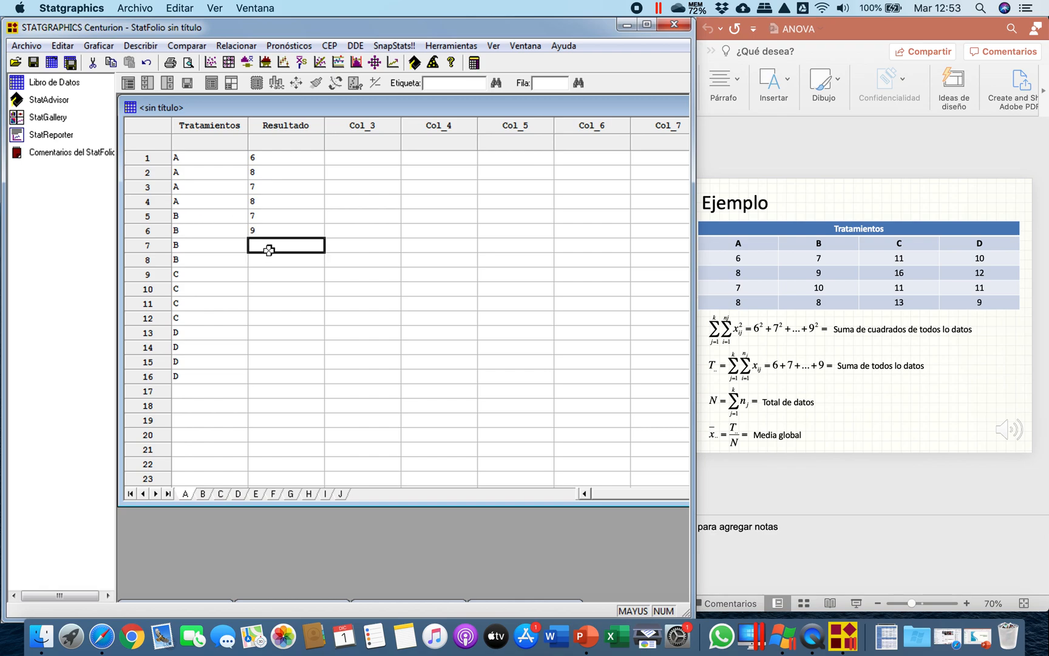
type("10")
key("Return")
type("8")
key("Return")
type("11")
key("BackSpace")
key("BackSpace")
type("8")
key("BackSpace")
key("Up")
key("Up")
key("Up")
key("Up")
key("Down")
key("Down")
key("Down")
key("Down")
- Enter treatment C's values 11, 16, 11 and 13 in rows 9 to 12 of the Resultado column
type("11")
key("Return")
type("16")
key("Return")
type("11")
key("Return")
type("13")
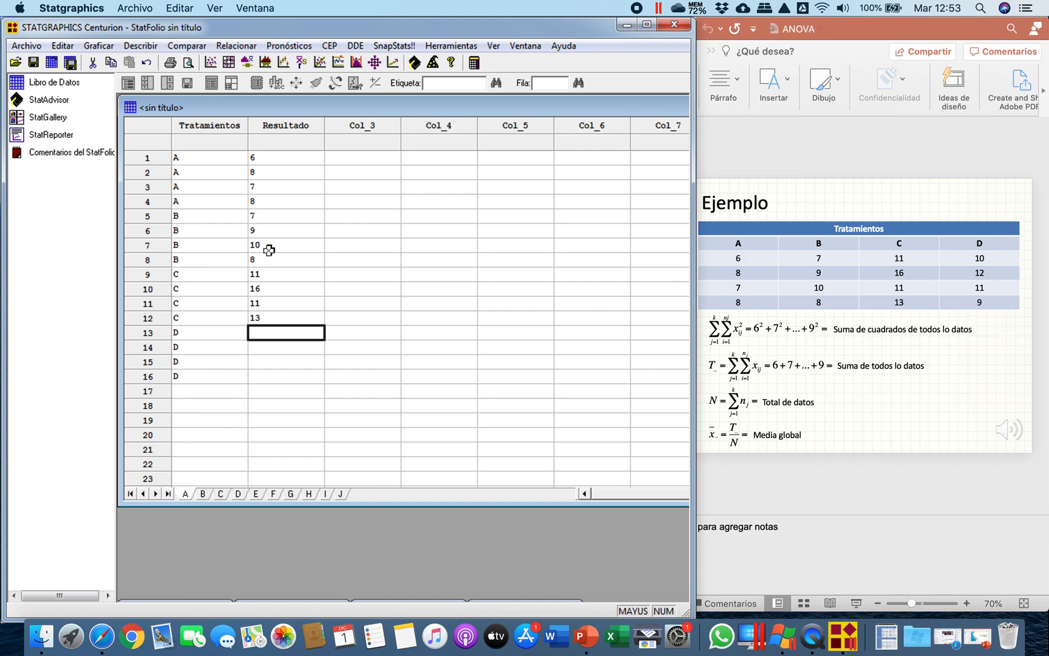
- Enter treatment D's values 10, 12, 11 and 9 in rows 13 to 16 of the Resultado column
type("10")
key("Return")
type("12")
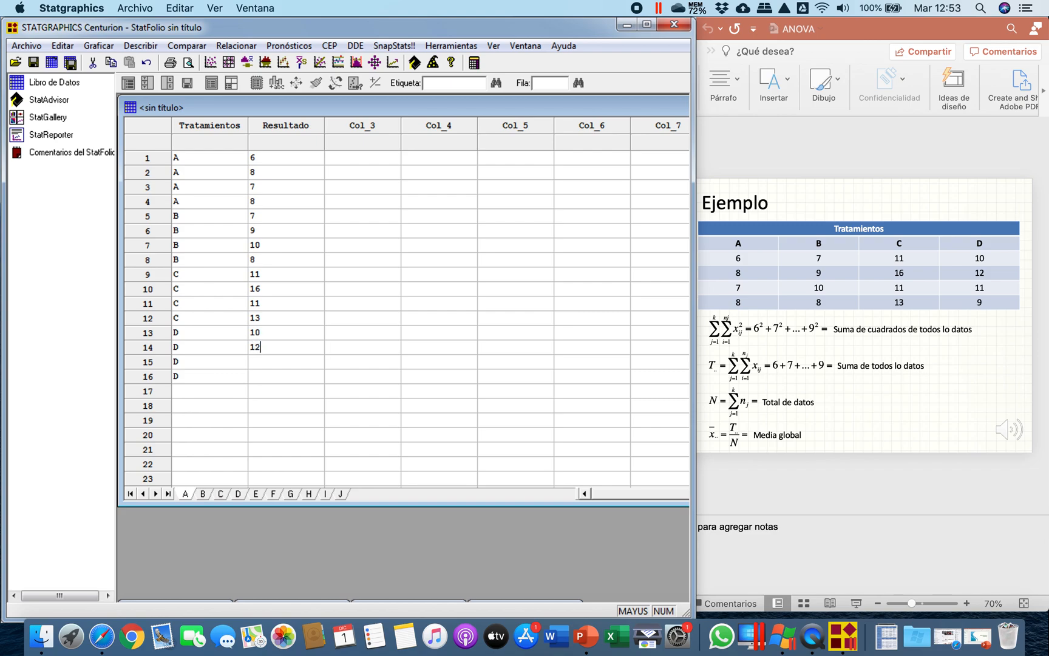
key("Return")
type("11")
key("Return")
type("9")
left_click(396, 306)
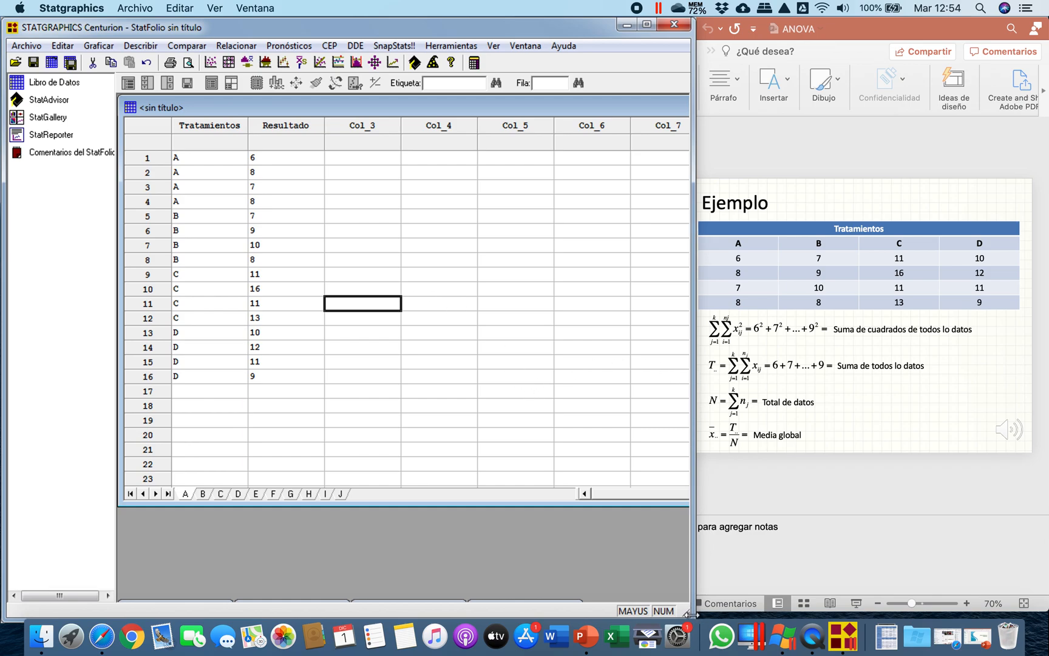
- Widen the program window and run ANOVA Simple with Resultado as the dependent variable and Tratamientos as the factor
left_click_drag(691, 613, 1043, 616)
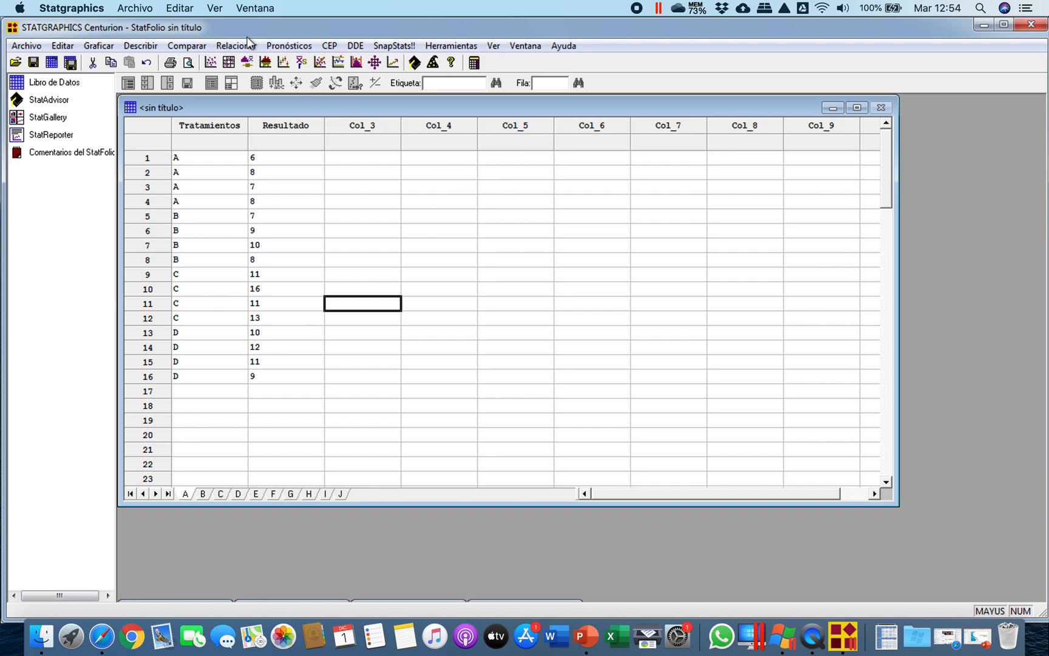
left_click(197, 46)
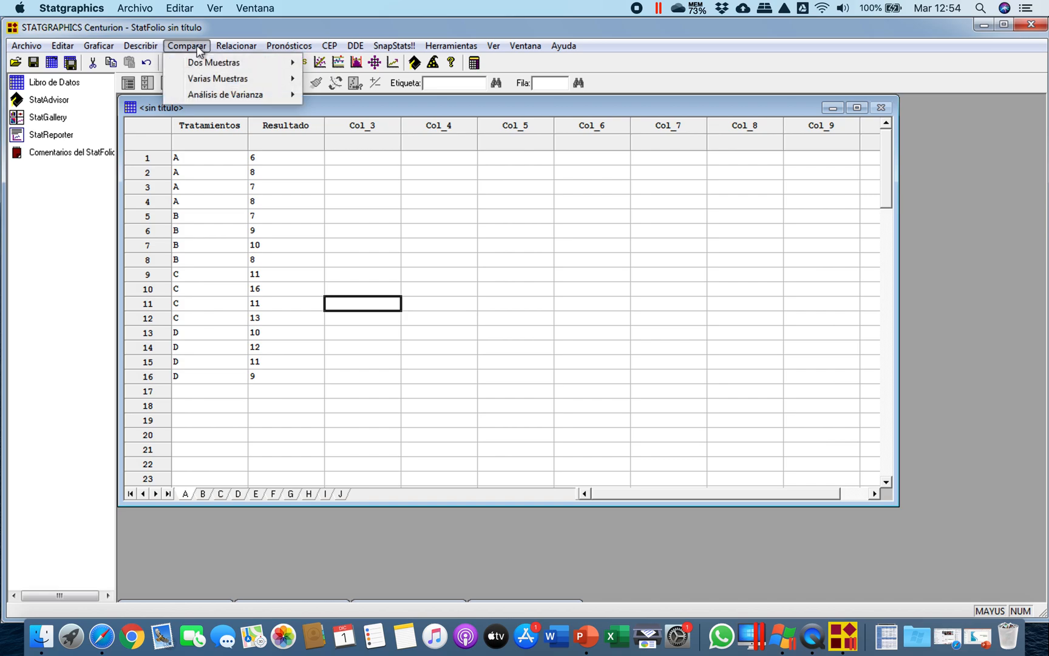
mouse_move(214, 96)
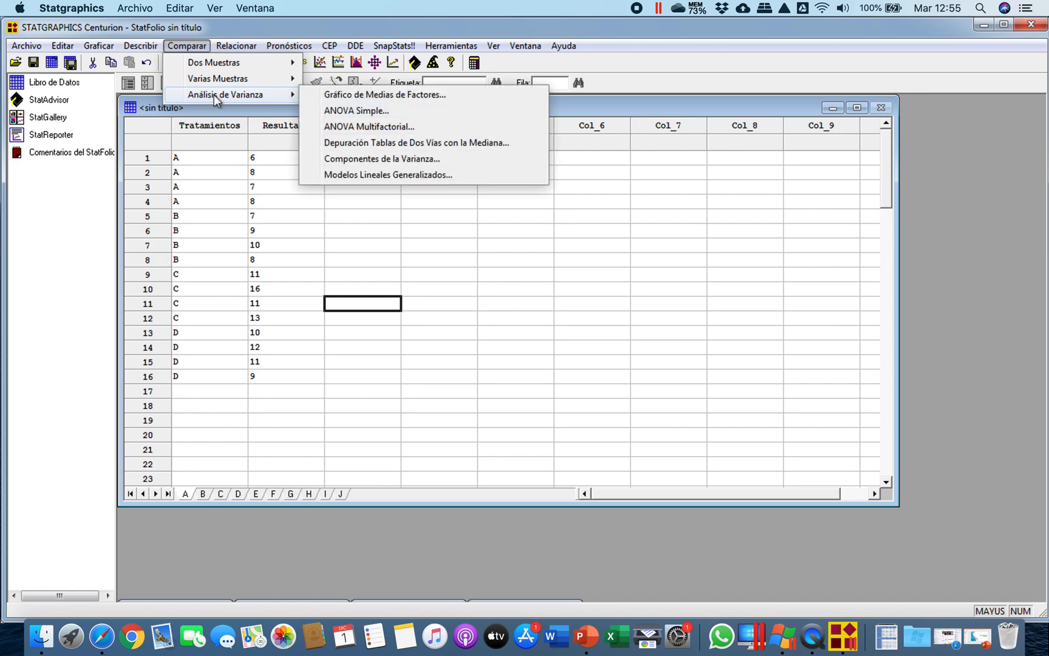
left_click(382, 111)
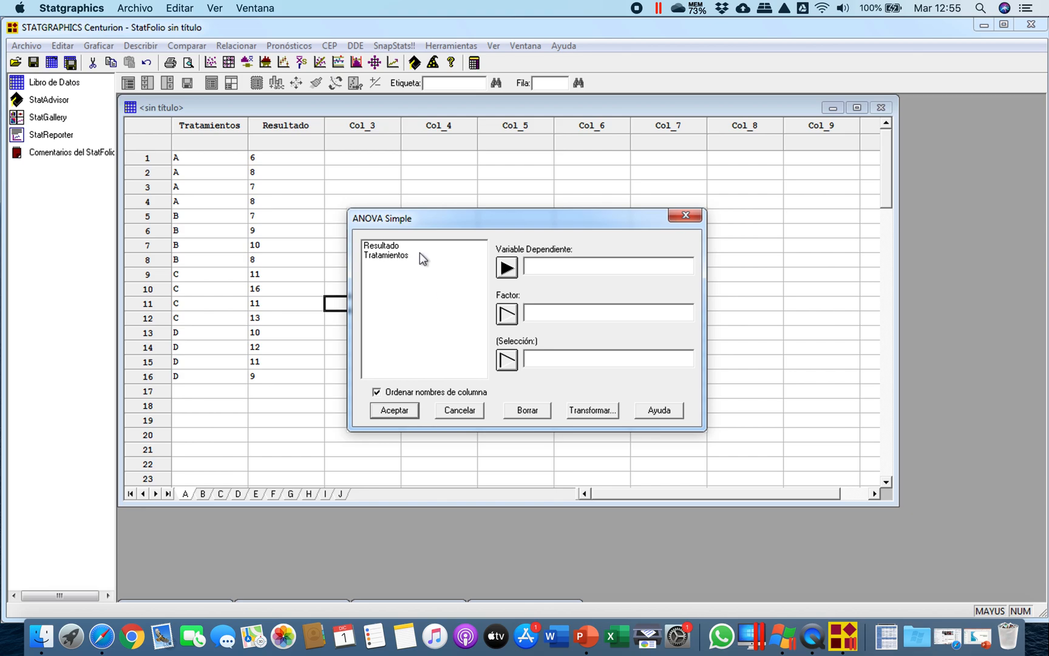
left_click(396, 247)
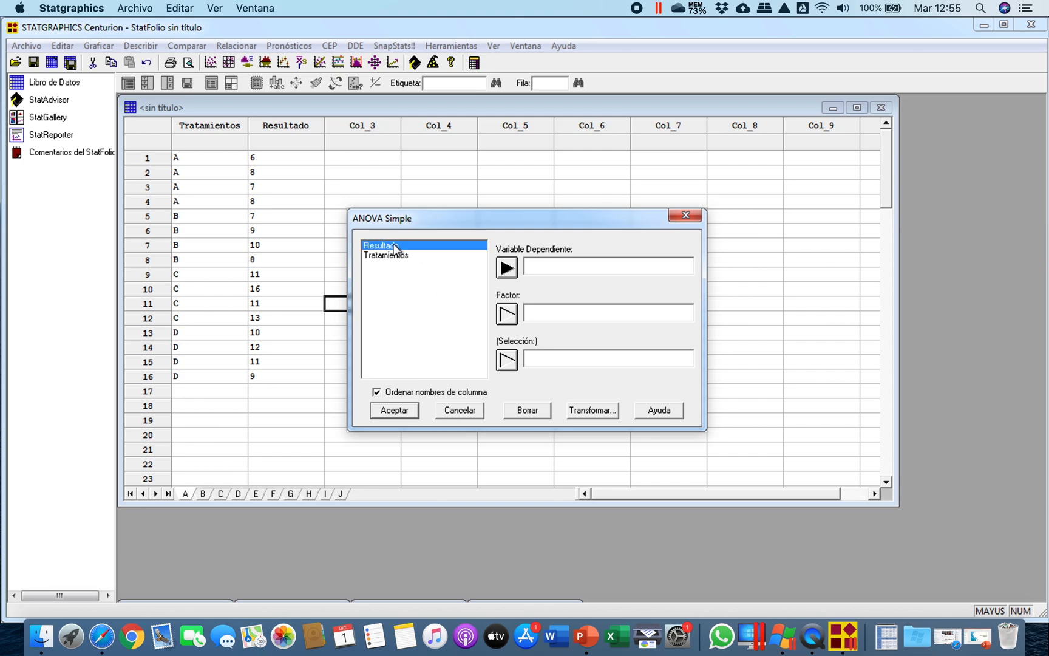
left_click(506, 271)
left_click(403, 255)
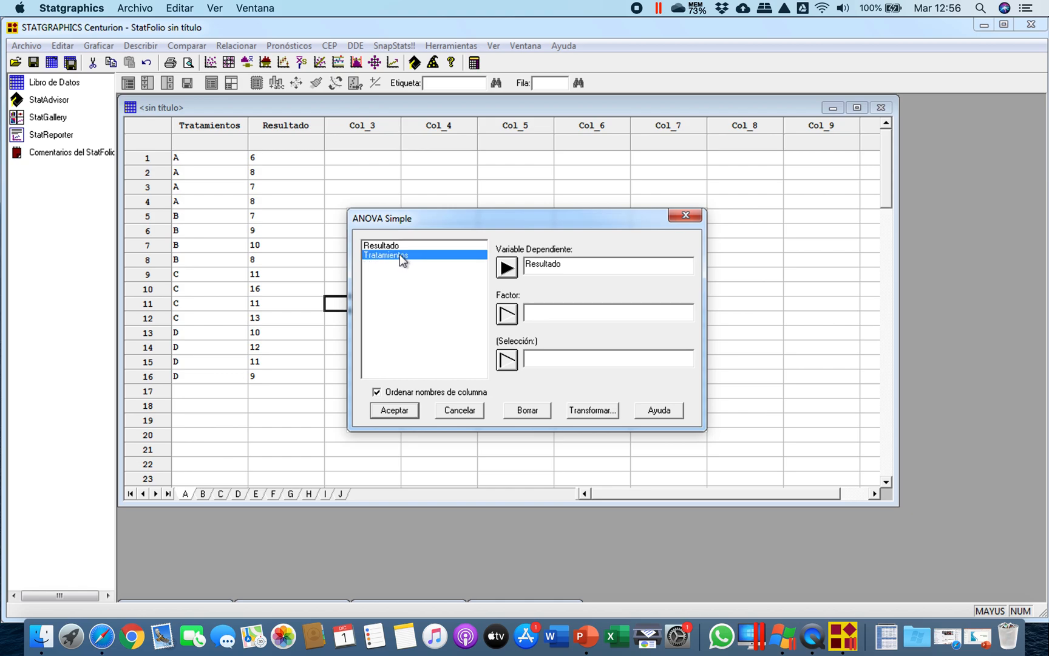
left_click(506, 314)
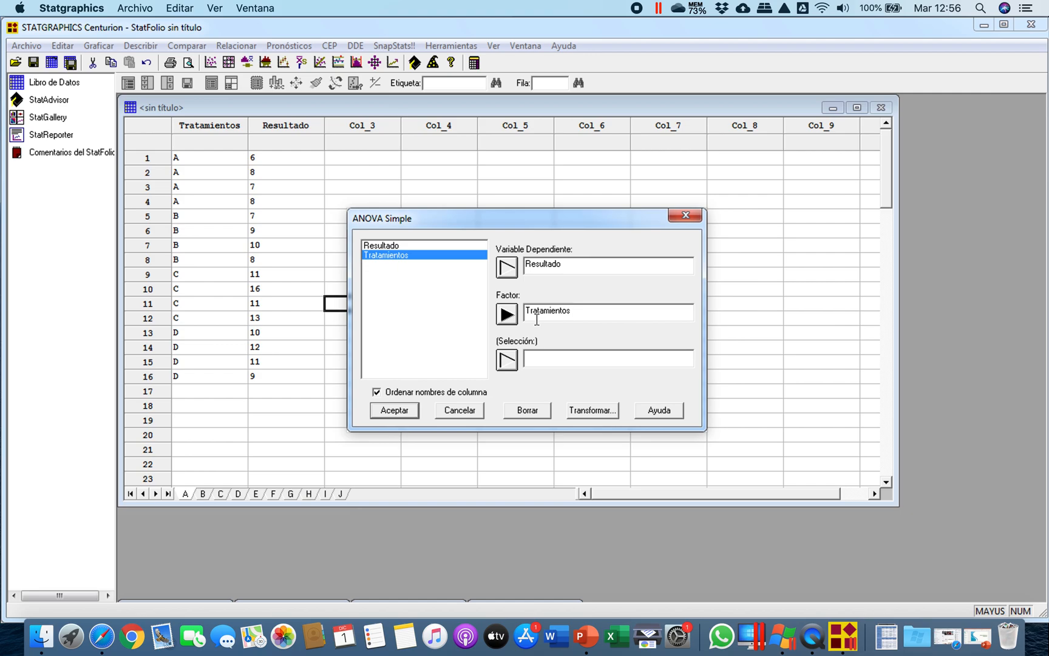
left_click(395, 410)
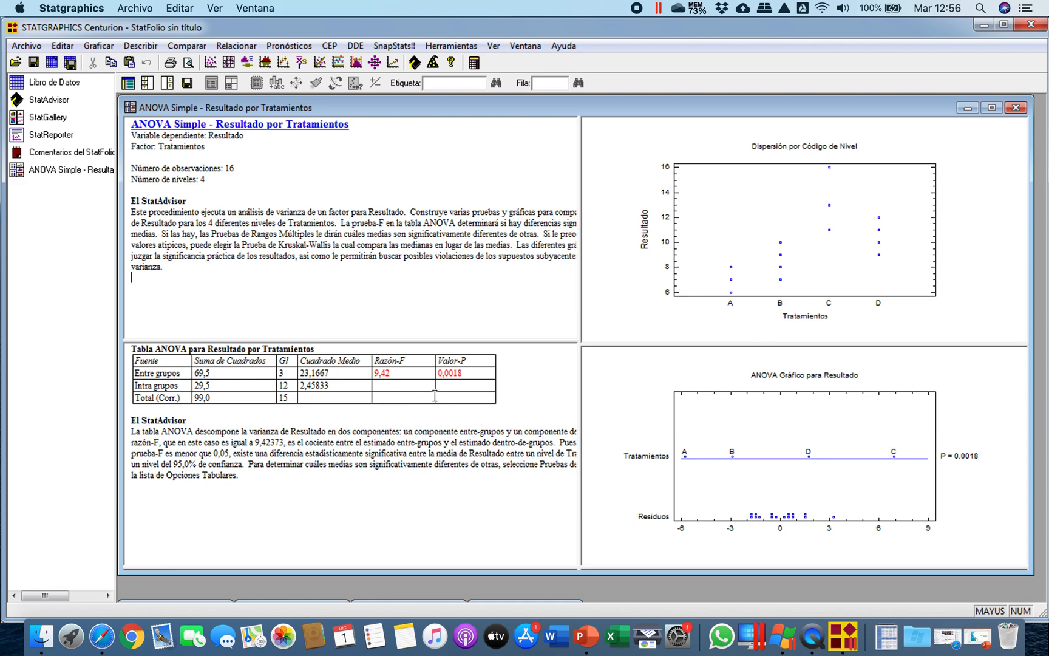
- Enlarge the ANOVA table pane of the analysis to read its full text
left_click(127, 352)
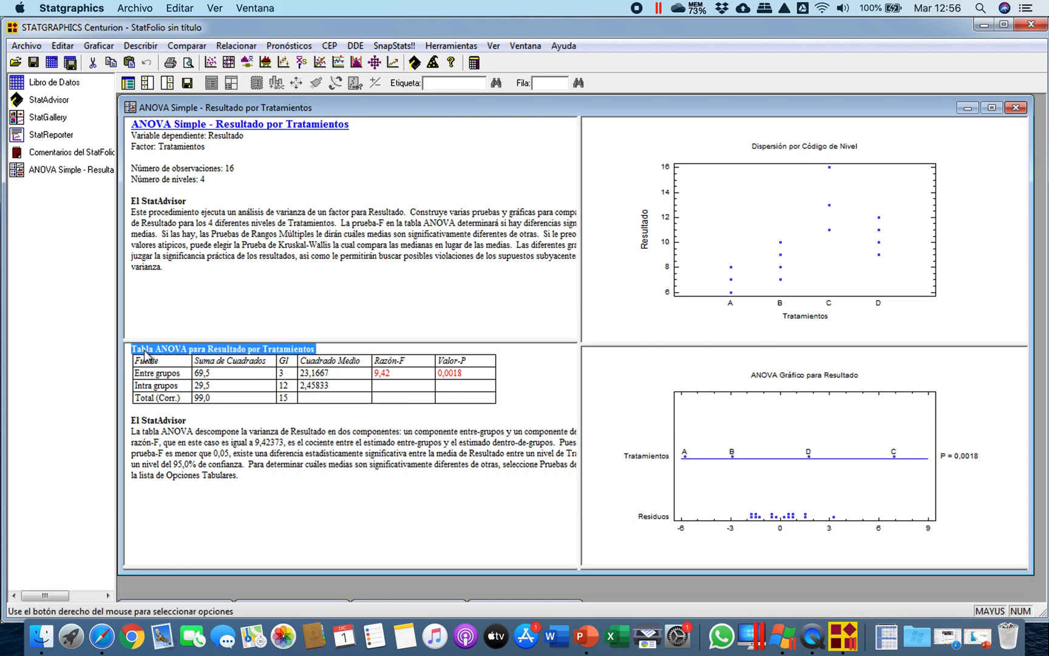
left_click(539, 398)
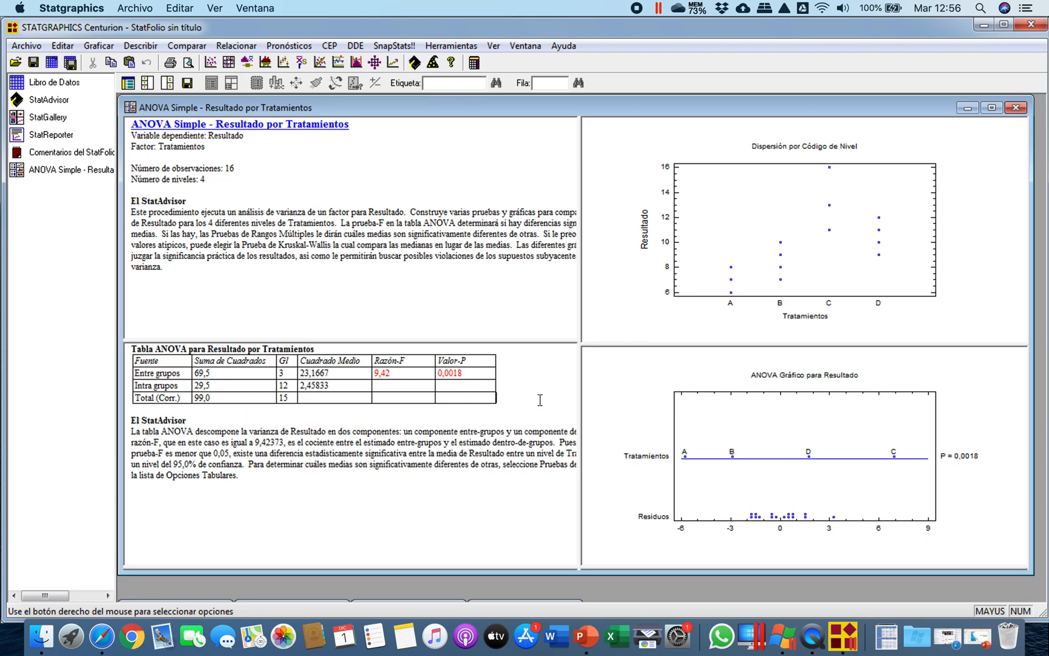
double_click(540, 399)
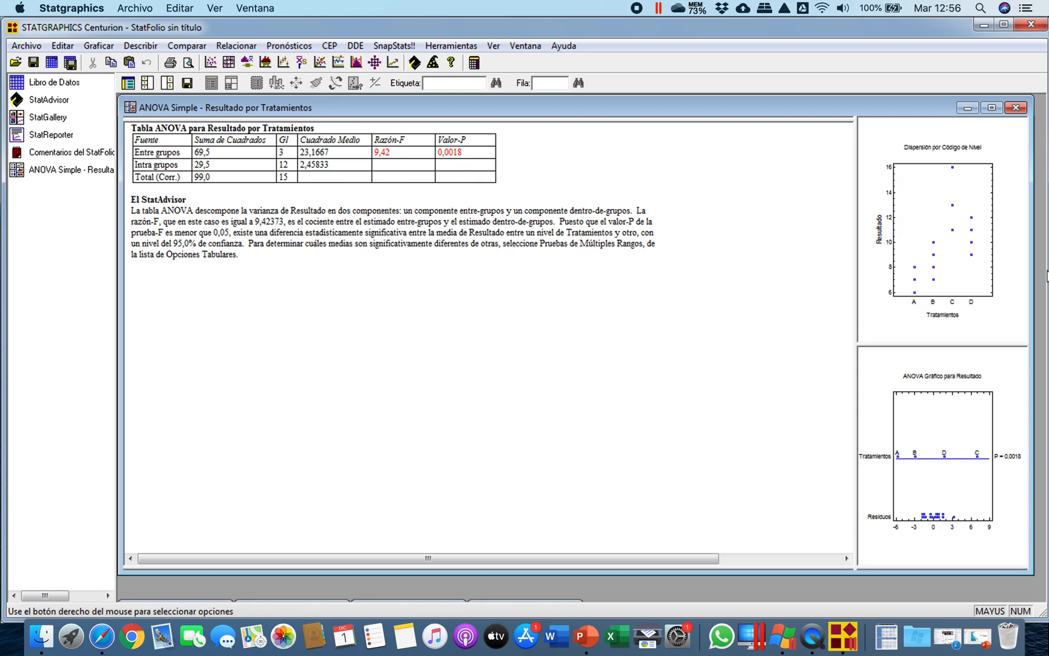
- Narrow the Statgraphics window and switch to PowerPoint to show slide 25 with the hand-calculated ANOVA table
left_click_drag(1045, 271, 654, 294)
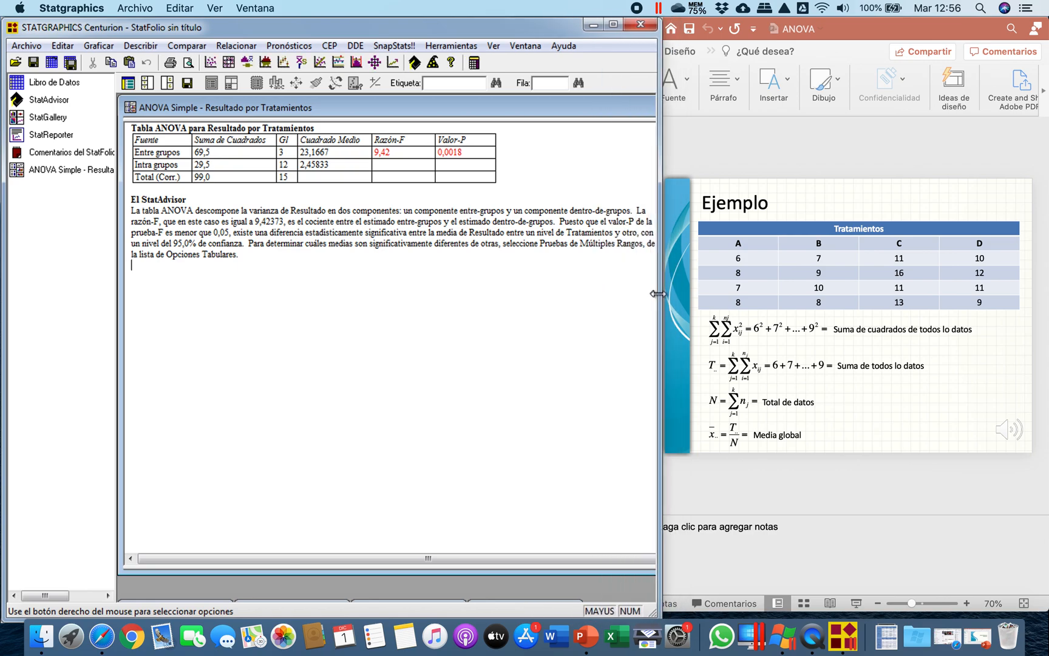
left_click(916, 163)
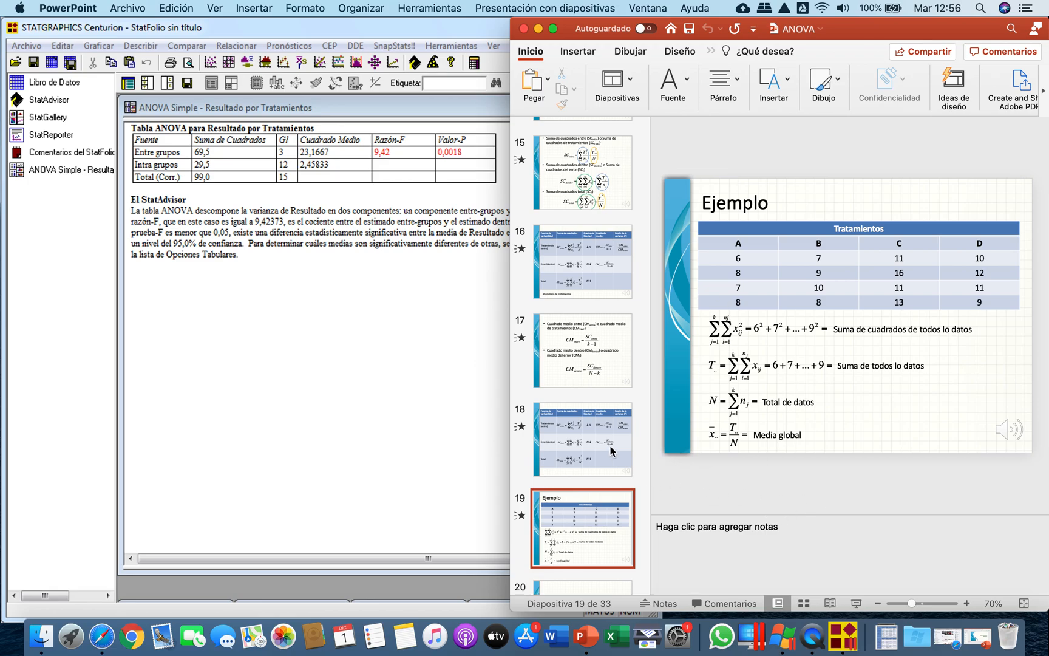
scroll(611, 447, "down", 5)
scroll(610, 447, "down", 10)
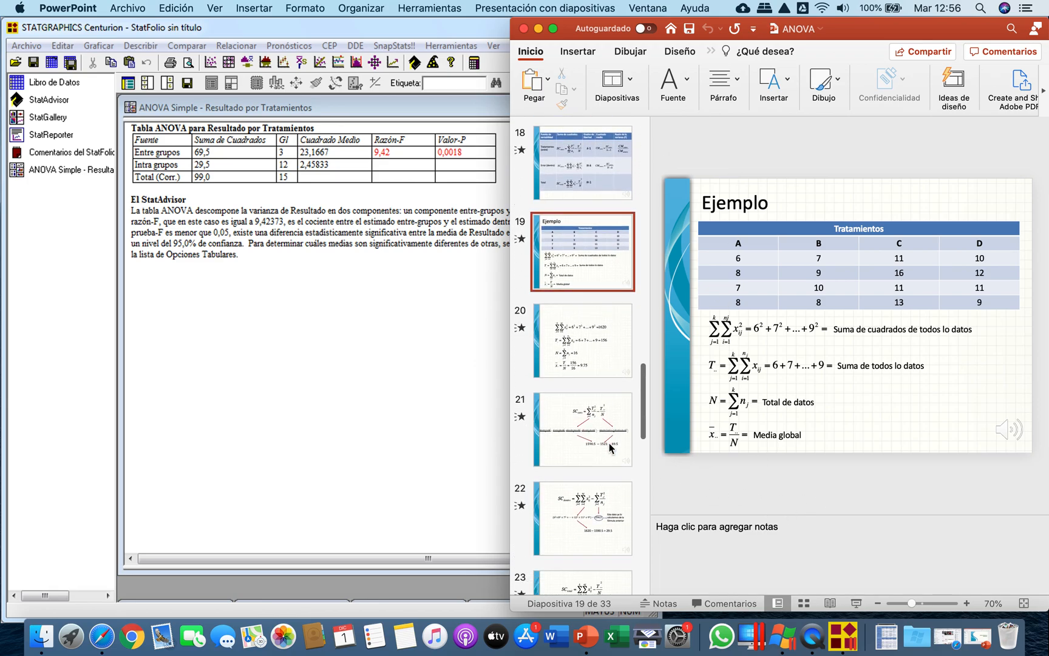
scroll(609, 442, "down", 7)
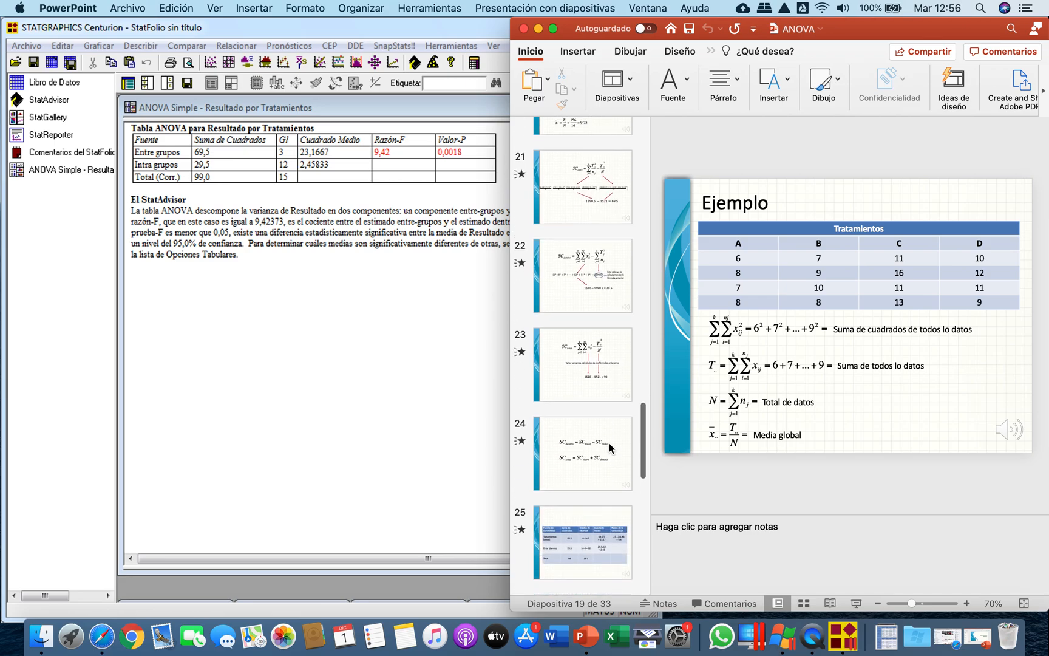
scroll(609, 442, "down", 6)
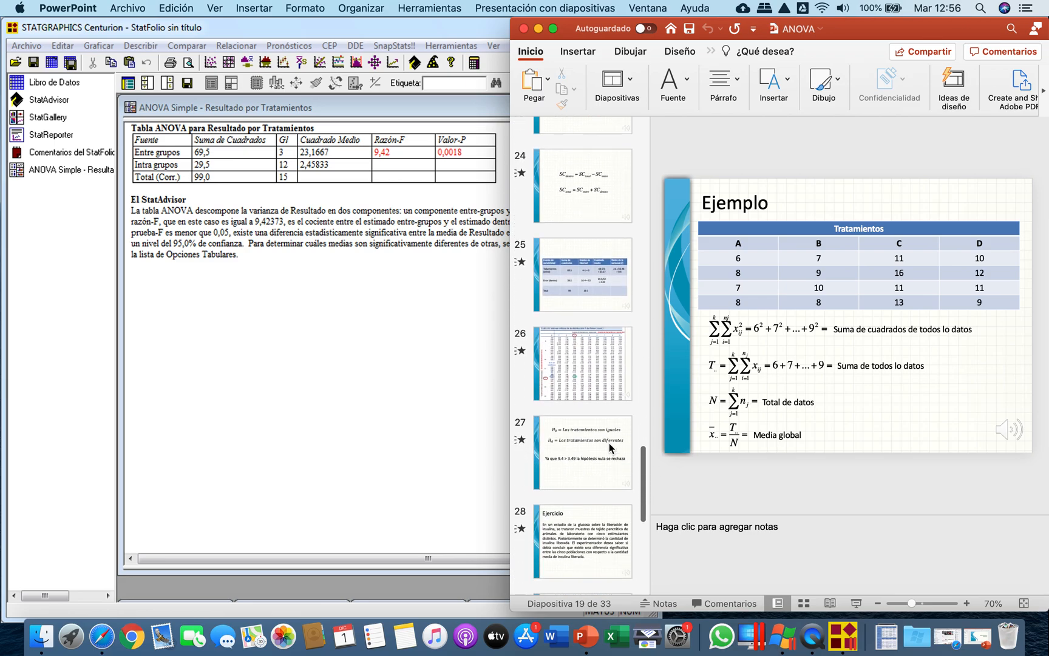
scroll(609, 443, "up", 4)
left_click(587, 393)
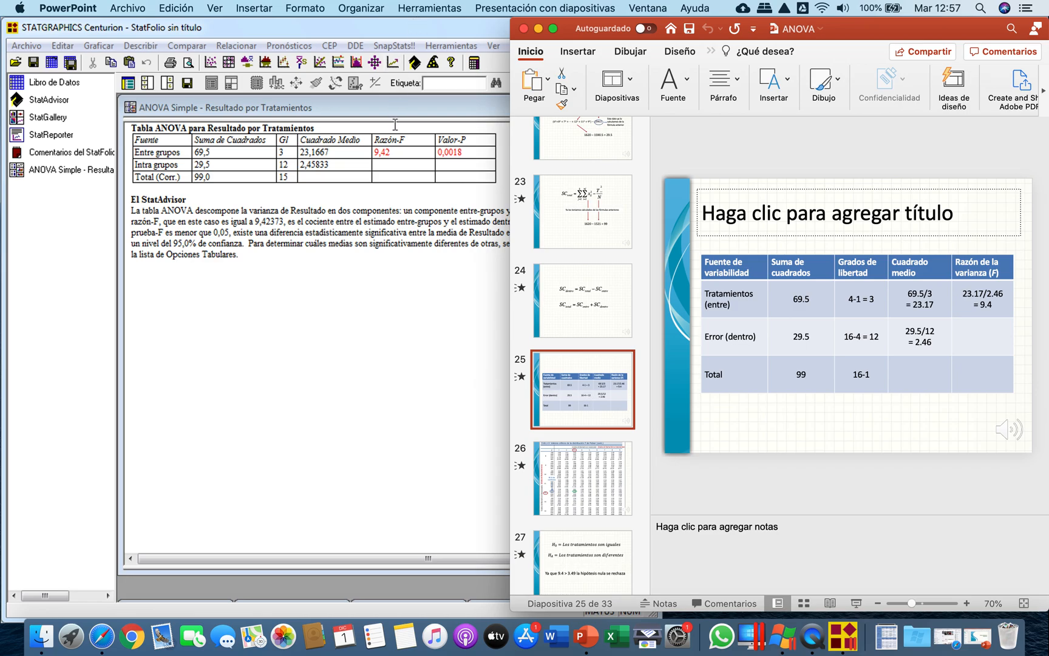
- Highlight the F ratio in the Statgraphics ANOVA table and in slide 25's table to compare them
left_click(394, 152)
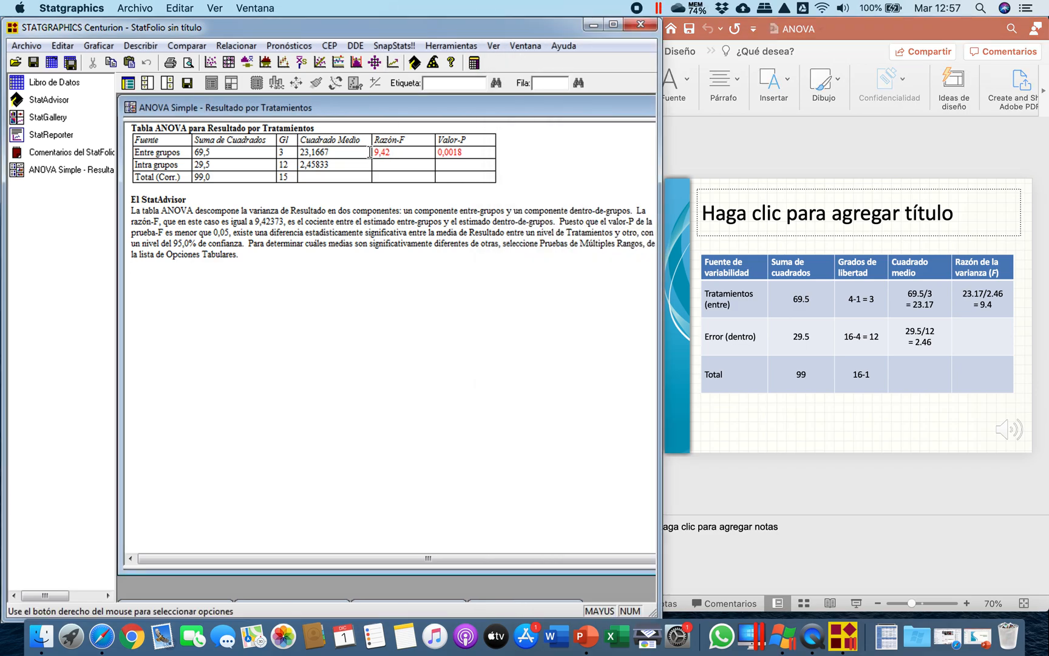
left_click_drag(392, 152, 373, 152)
left_click(992, 307)
left_click_drag(972, 305, 1000, 305)
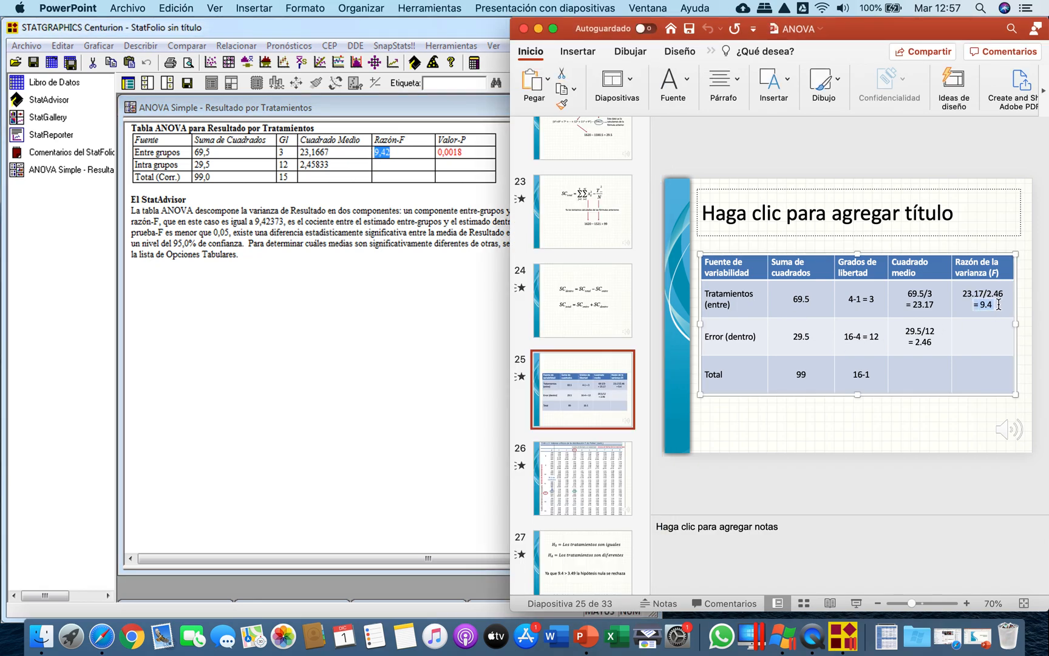
- Review the sum-of-squares formulas and calculations on slides 18 to 24, and return to slide 25
left_click(601, 235)
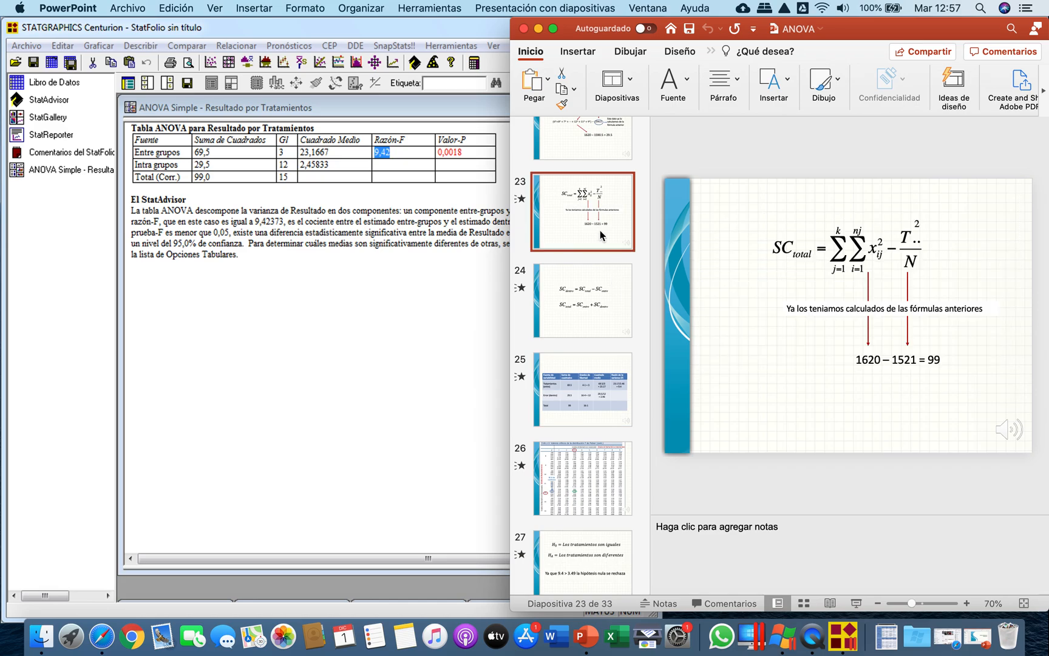
scroll(601, 235, "up", 1)
key("Up")
key("Up")
key("Up")
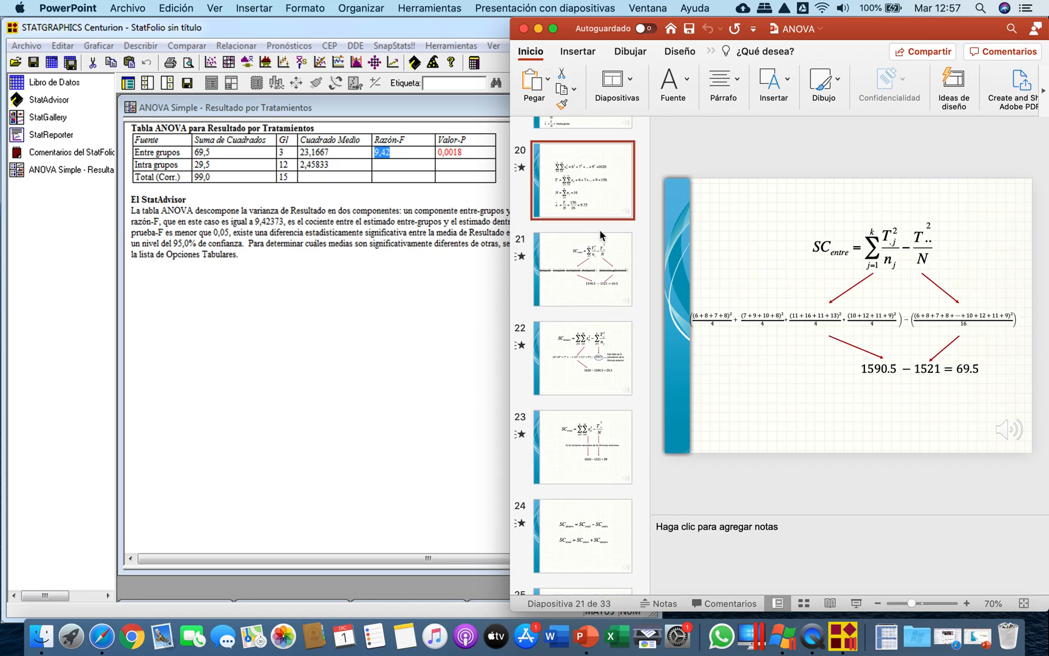
key("Up")
key("Down")
key("Down")
key("Down")
key("Down")
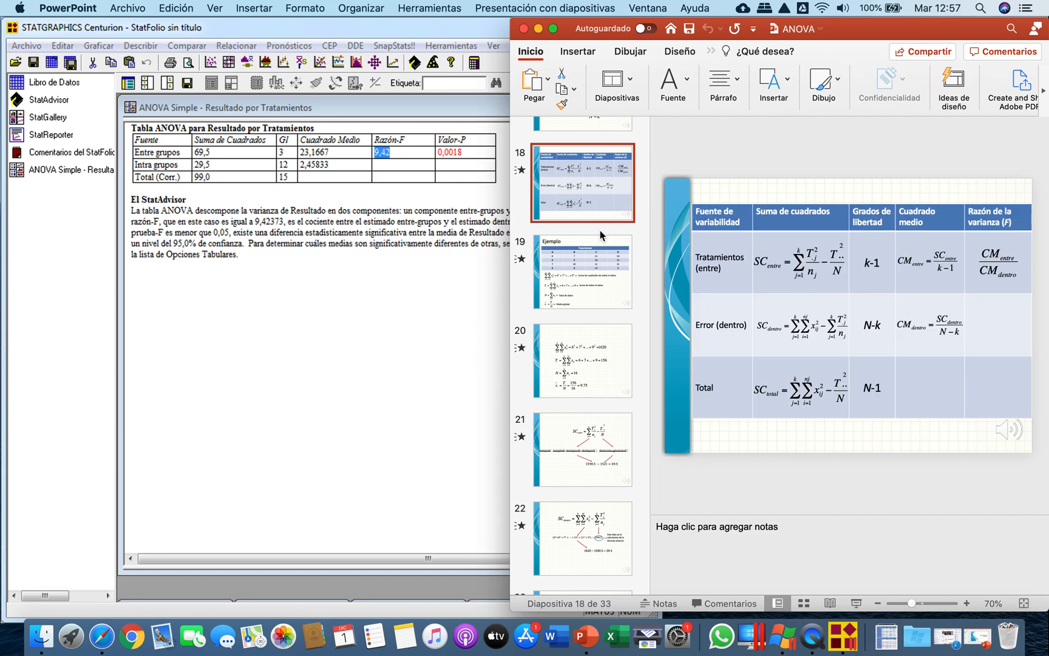
key("Down")
key("Down")
key("Down")
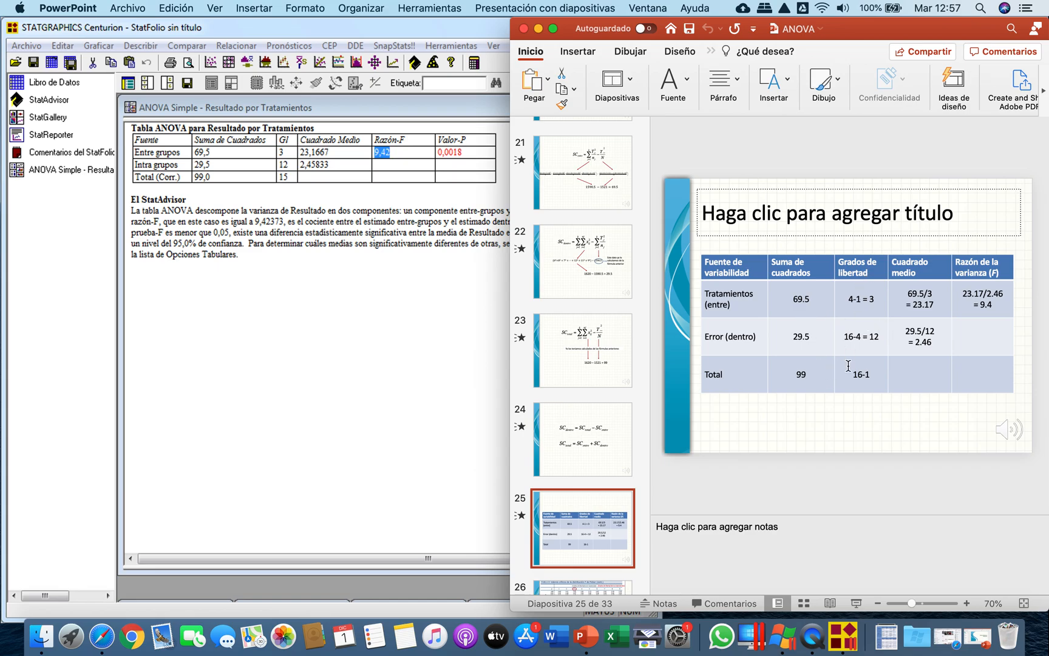
- Compare slide 25's F ratio with the critical values of Fisher's F on slide 26 and with the Statgraphics ANOVA table
left_click(999, 304)
left_click_drag(992, 305, 970, 305)
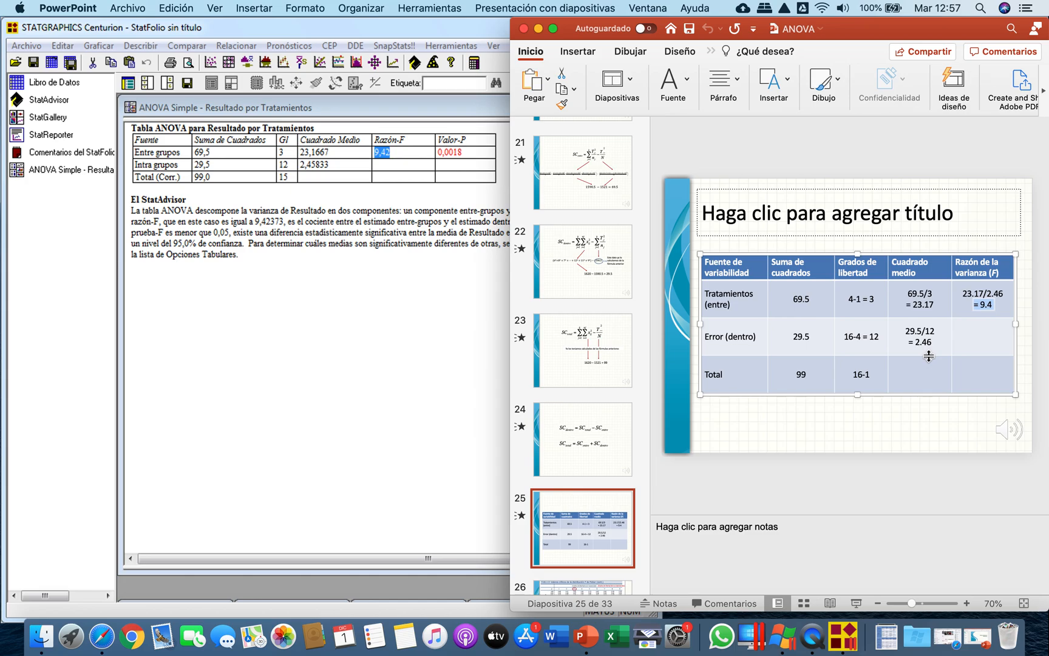
scroll(582, 449, "down", 2)
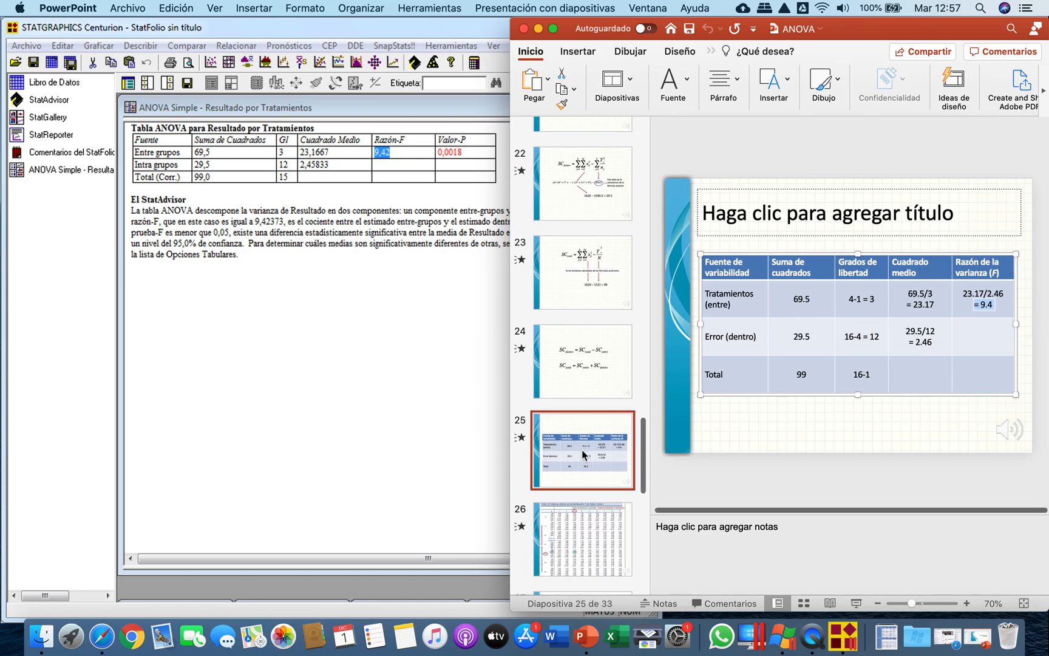
scroll(582, 450, "down", 3)
left_click(582, 449)
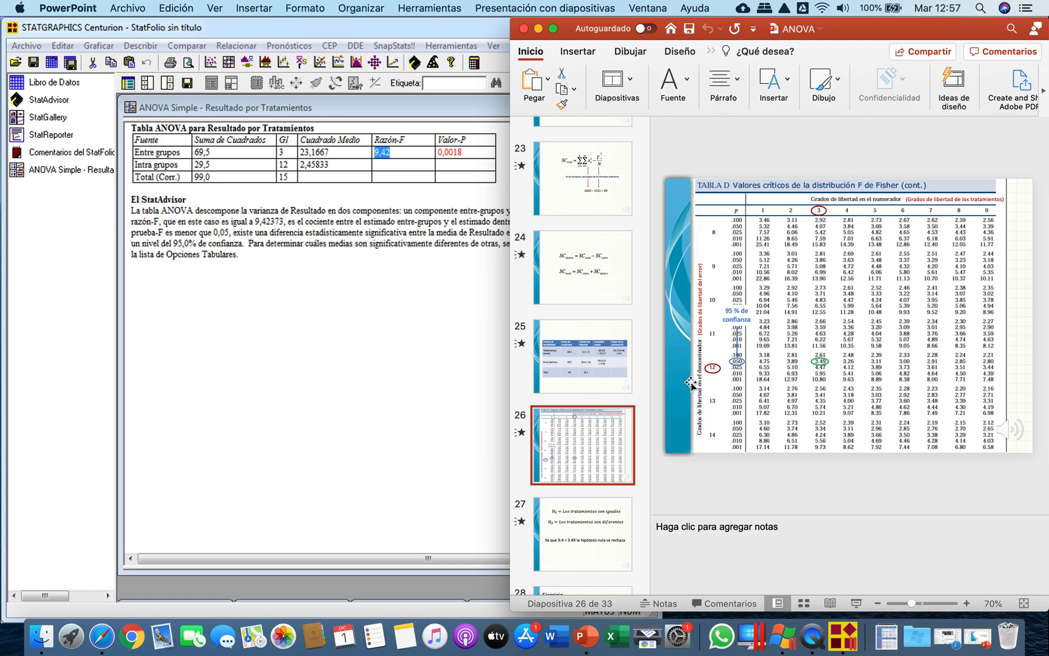
left_click(600, 364)
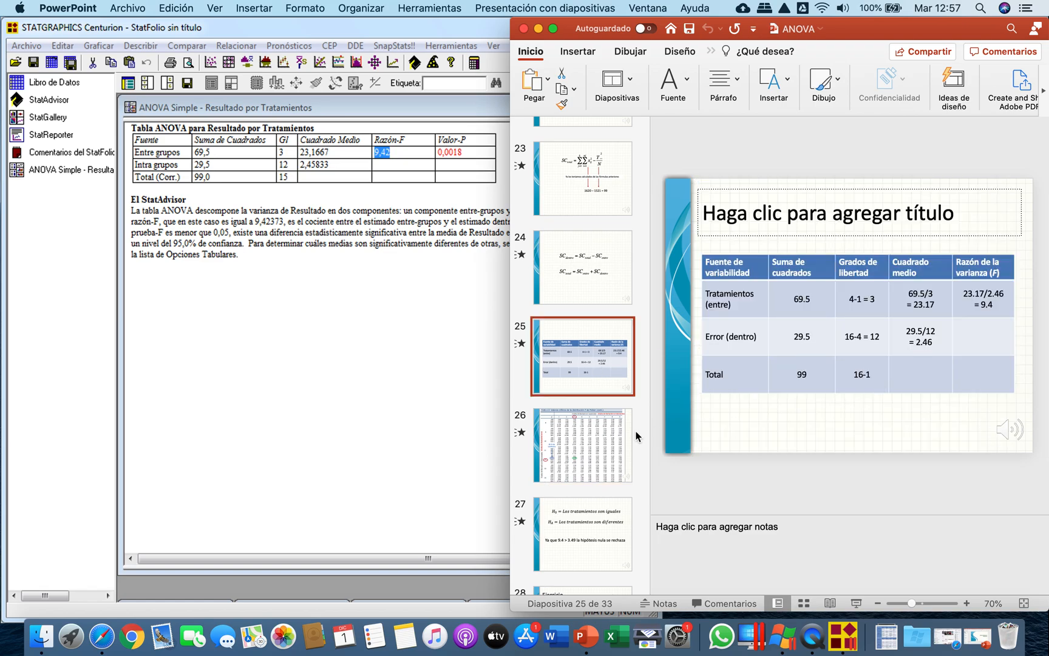
left_click_drag(999, 304, 970, 304)
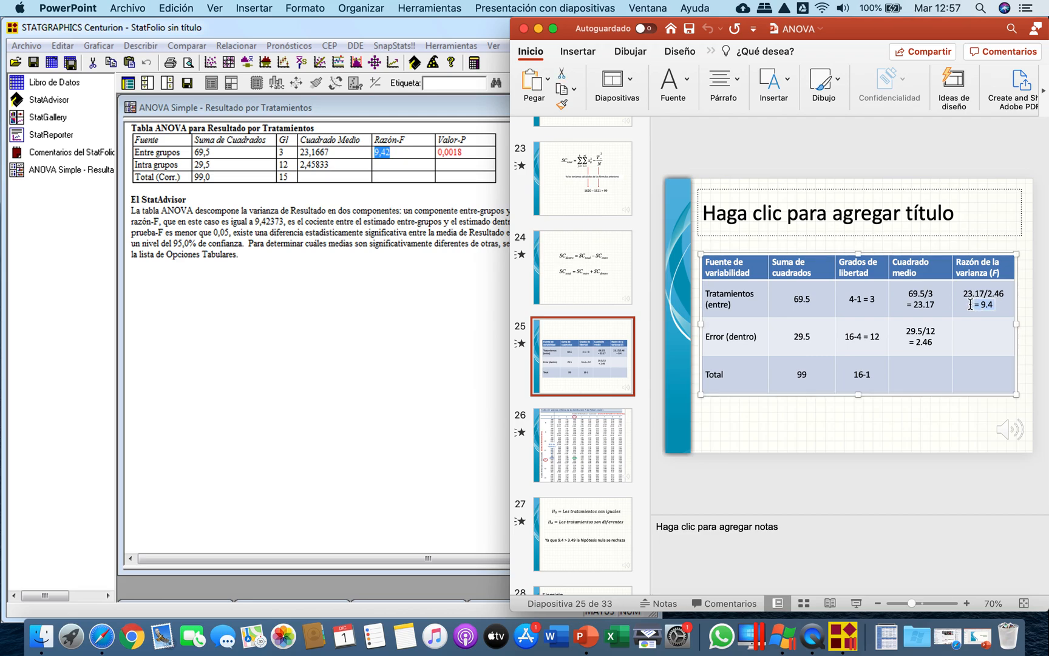
left_click(393, 155)
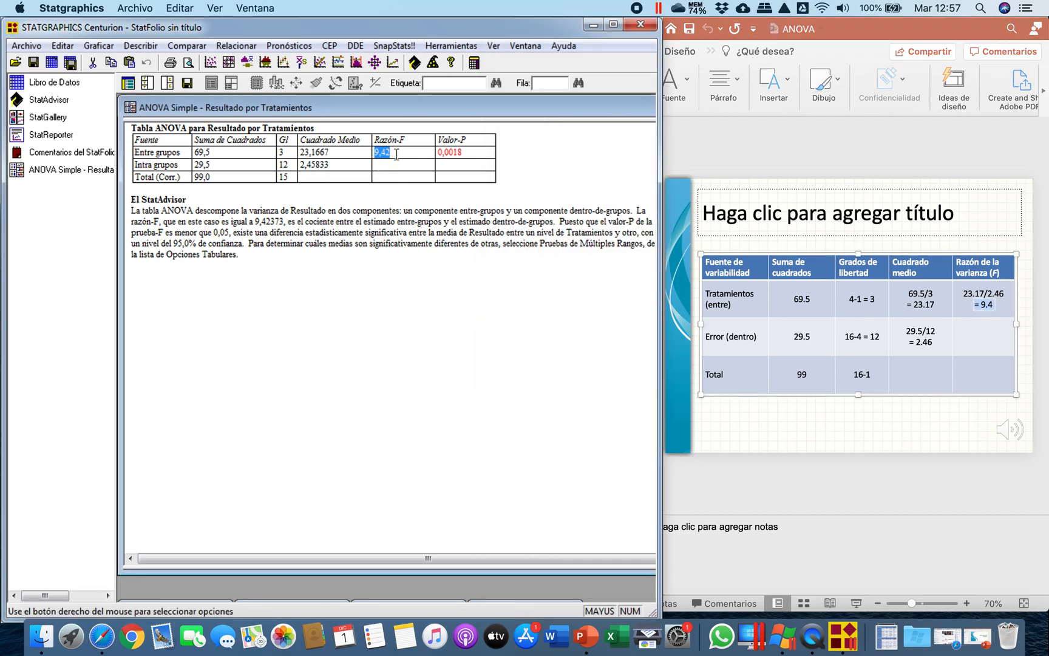
left_click(393, 155)
- Go back through the presentation to review the example's data and hand-calculation slides, including the totals and global mean on slide 20
scroll(835, 360, "up", 2)
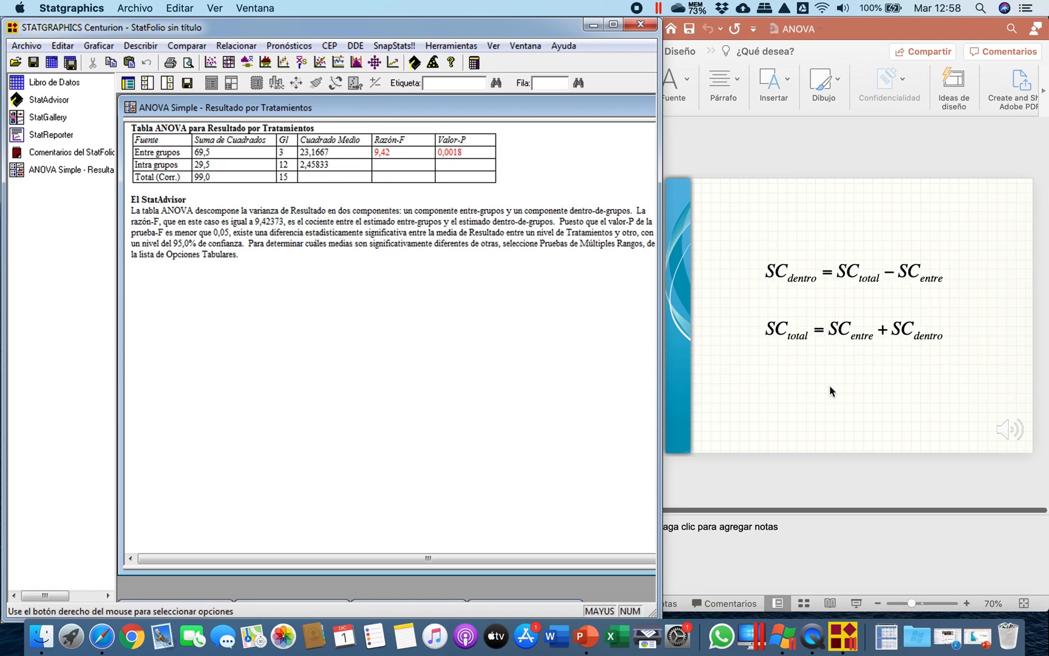
left_click(815, 467)
left_click(598, 167)
scroll(598, 167, "up", 2)
left_click(599, 170)
key("Up")
key("Up")
key("Down")
key("Down")
key("Down")
key("Down")
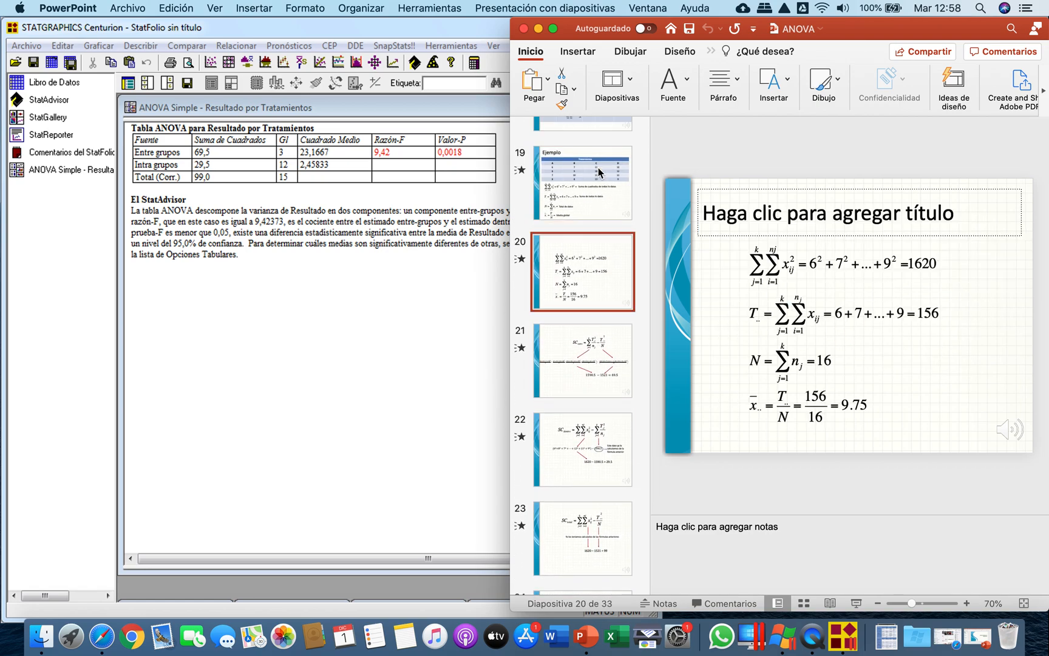
- Review slides 24 to 27, covering the sum-of-squares relations, the ANOVA table, Fisher's critical F values and the hypothesis conclusion
key("Down")
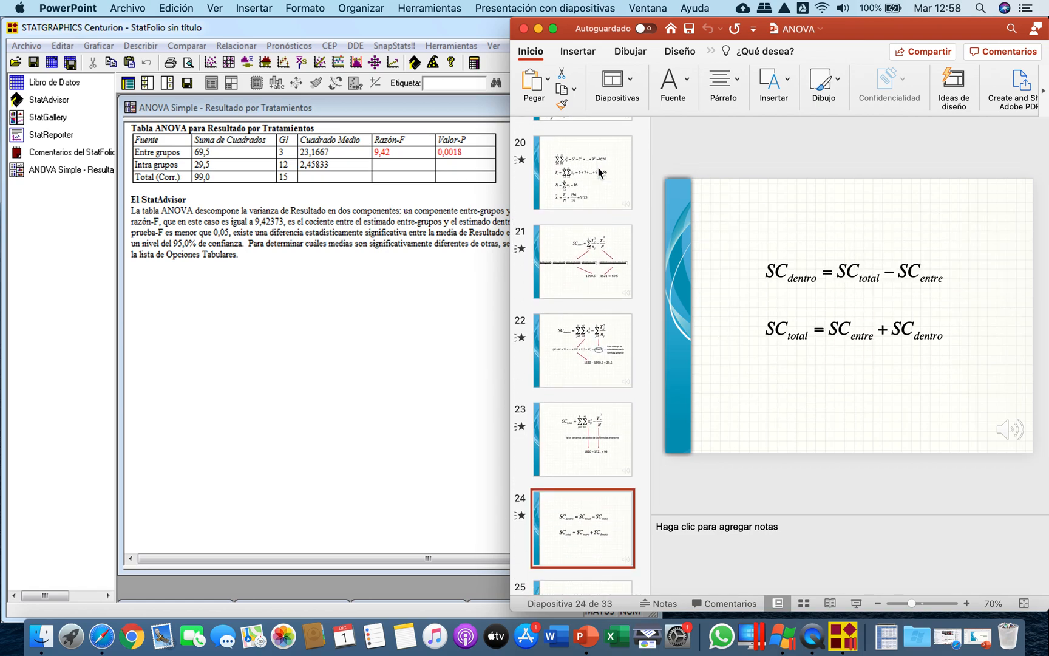
key("Down")
key("Down")
key("Down")
key("Down")
key("Up")
key("Up")
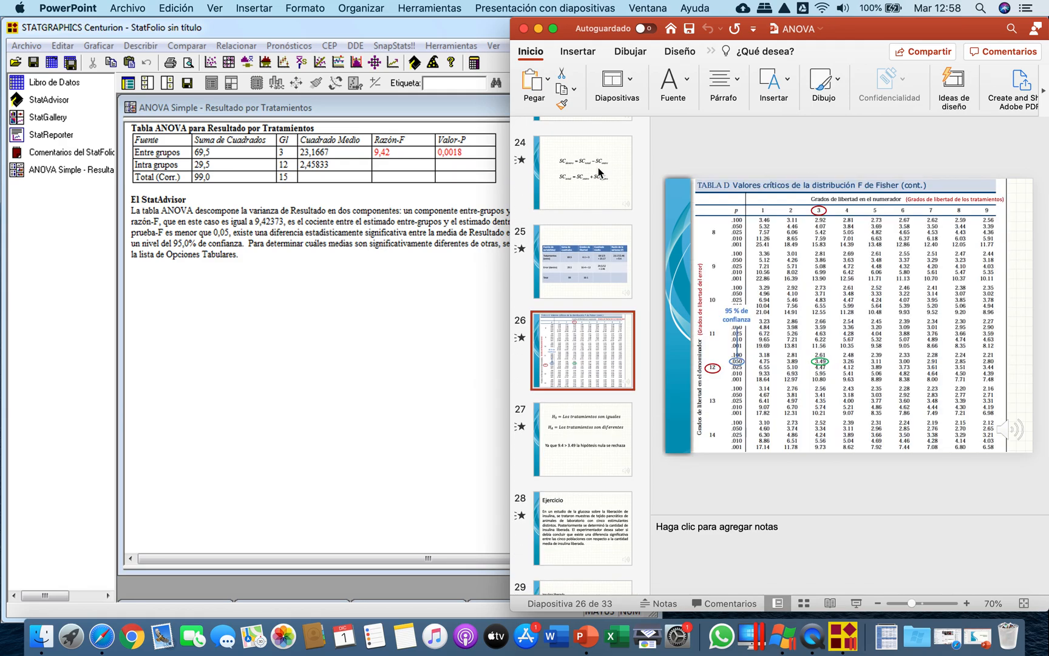
key("Up")
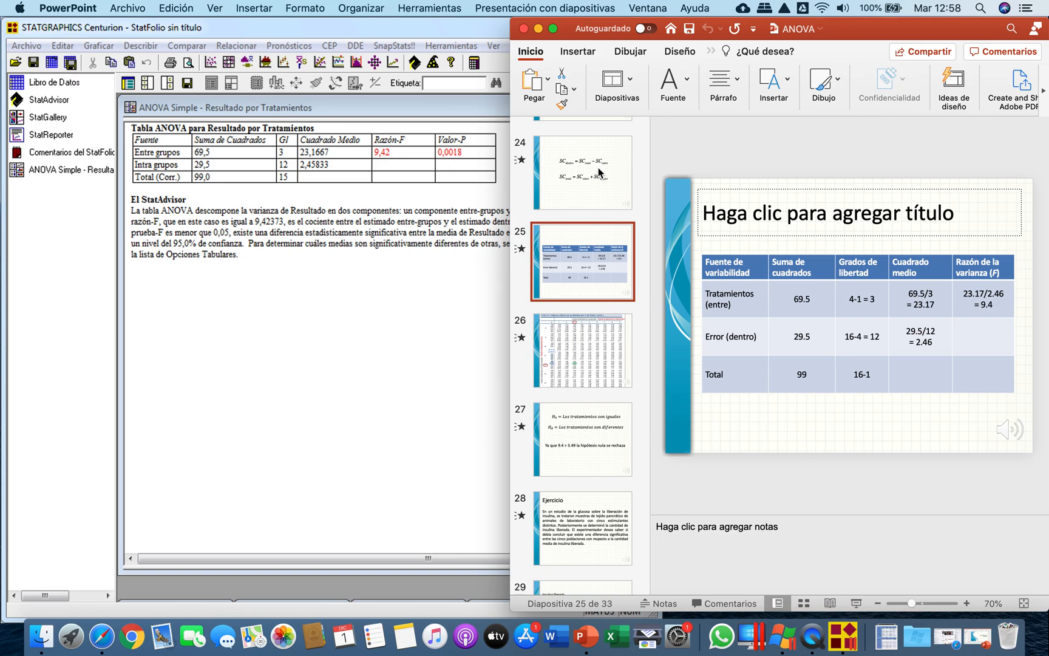
key("Down")
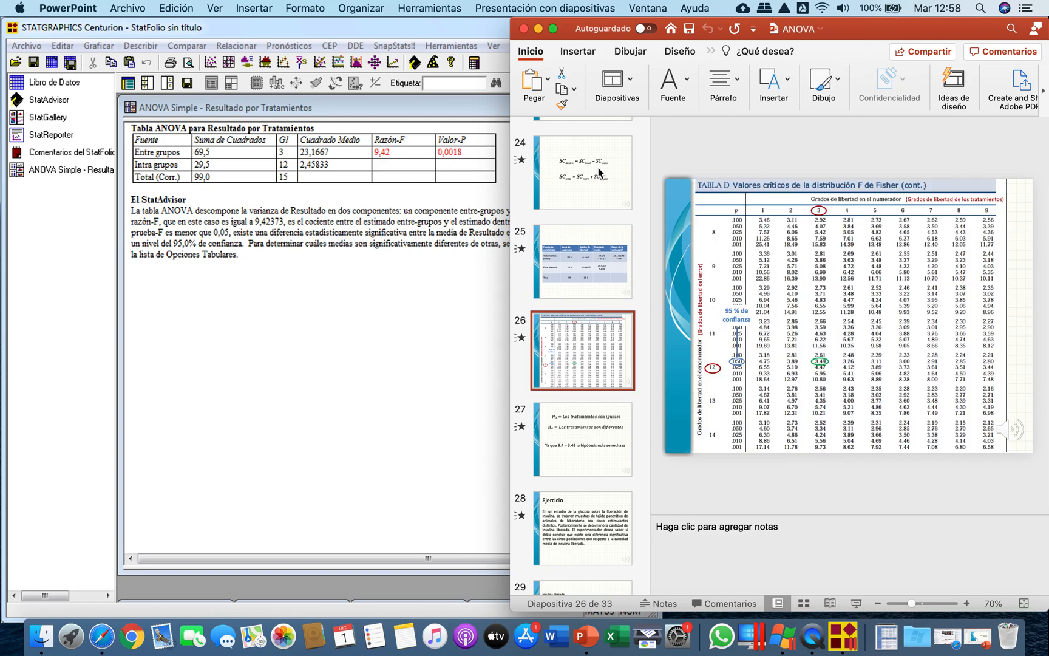
key("Down")
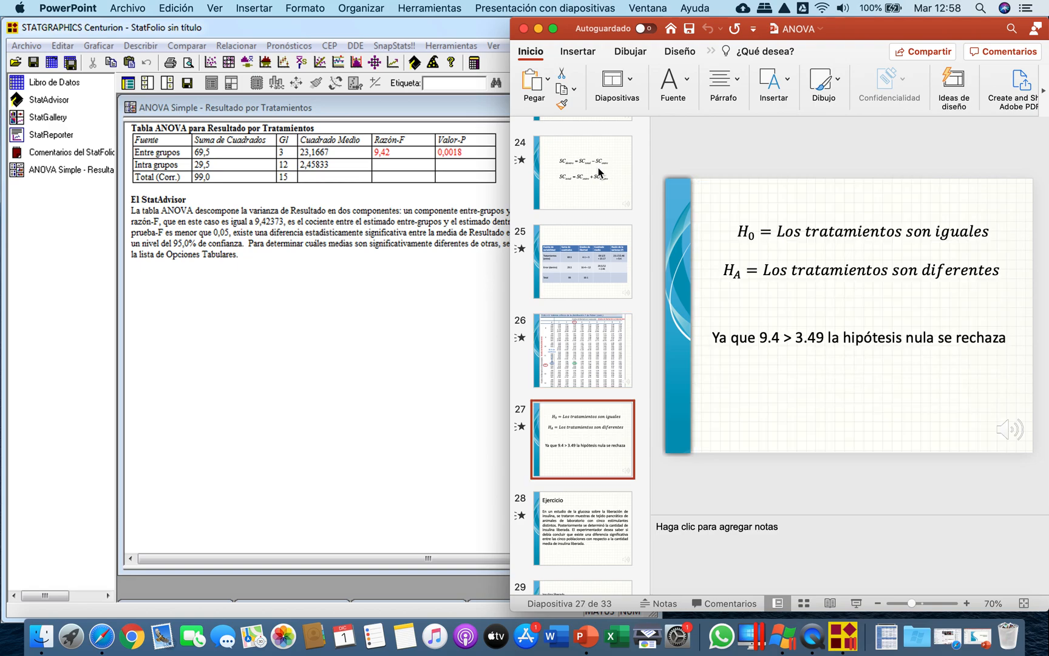
- Switch to Statgraphics and highlight the P-value and the F ratio in the ANOVA table
left_click(437, 358)
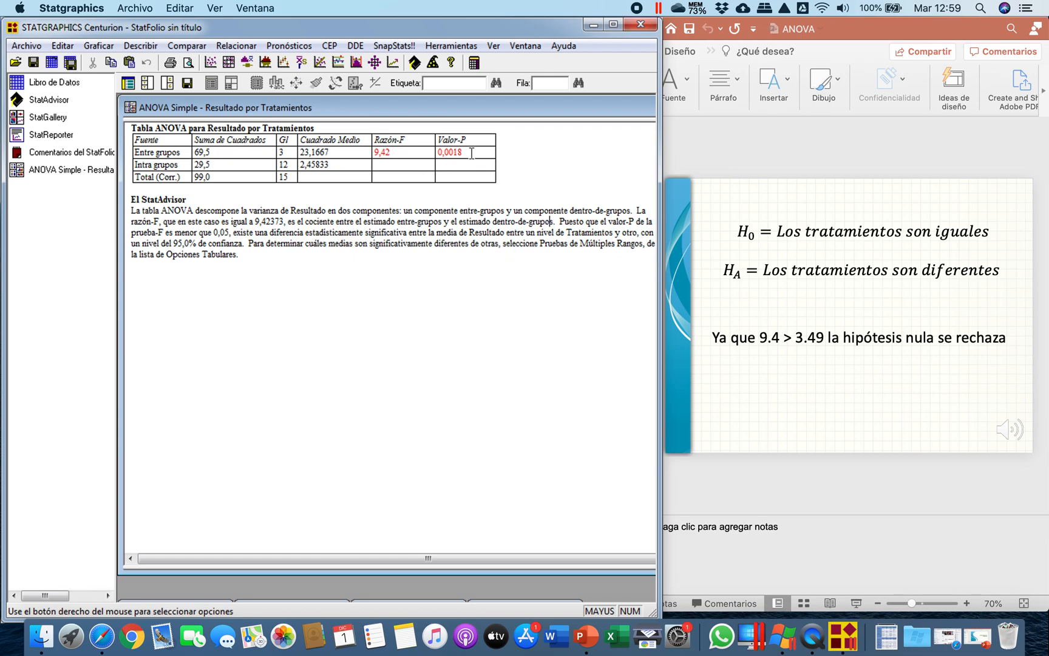
left_click_drag(464, 153, 434, 148)
left_click(504, 162)
left_click_drag(400, 153, 377, 152)
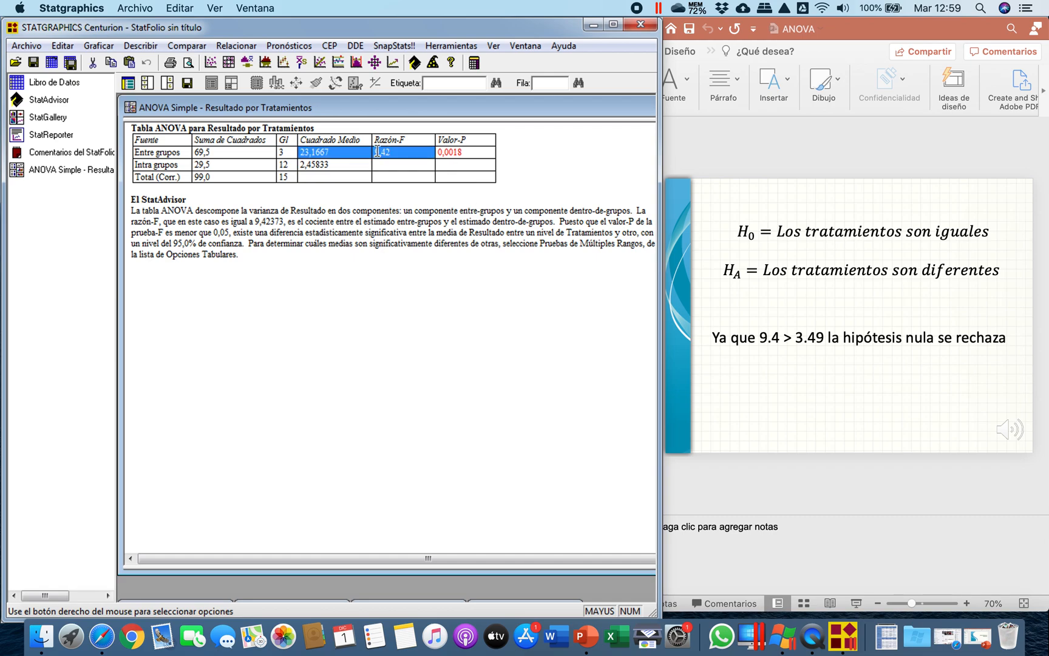
left_click(398, 153)
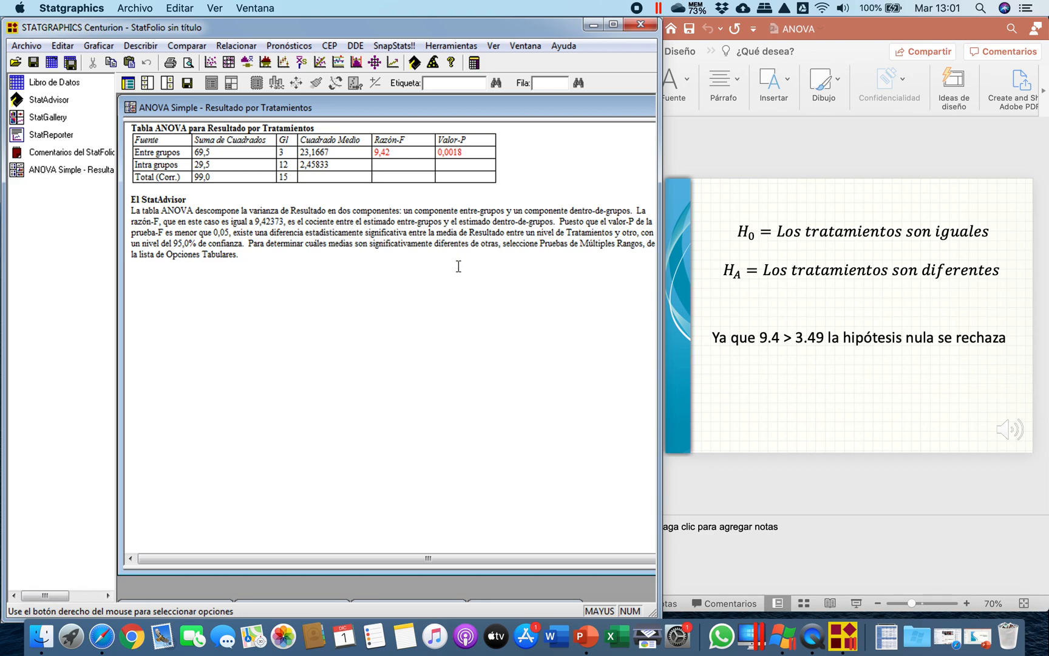
- Widen the Statgraphics window and highlight the StatAdvisor sentence comparing the F-test's P-value with 0,05
double_click(592, 335)
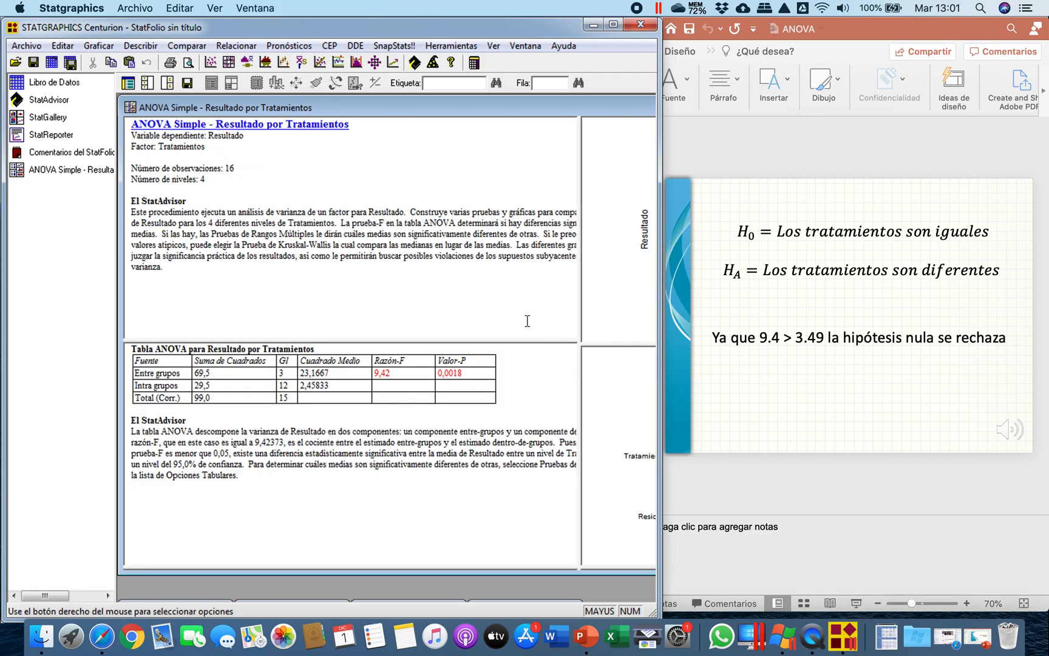
double_click(539, 392)
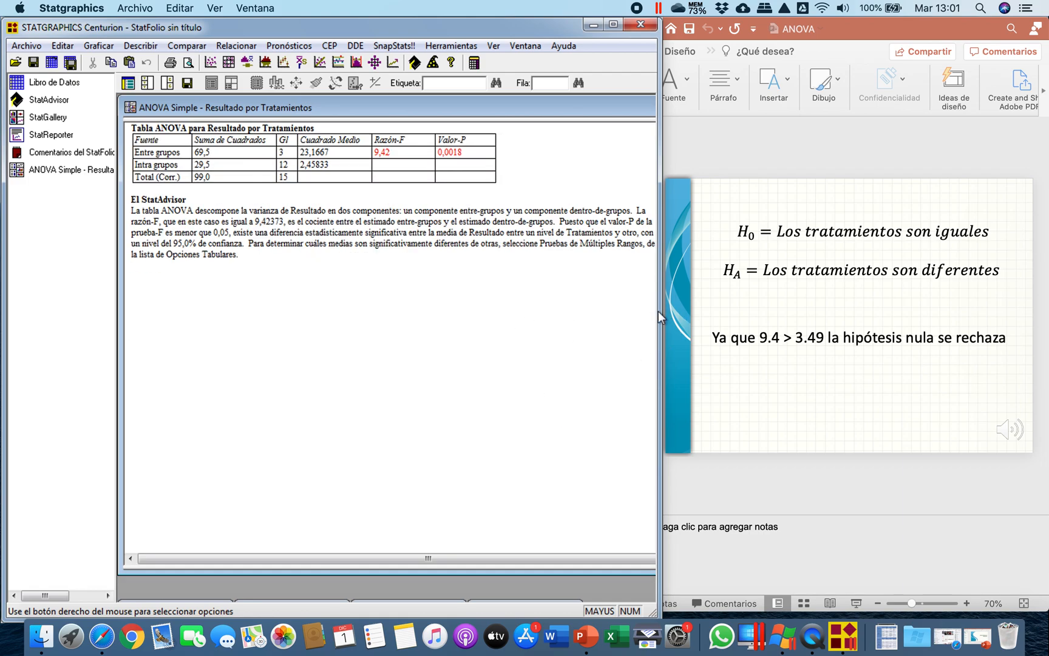
left_click_drag(658, 311, 850, 313)
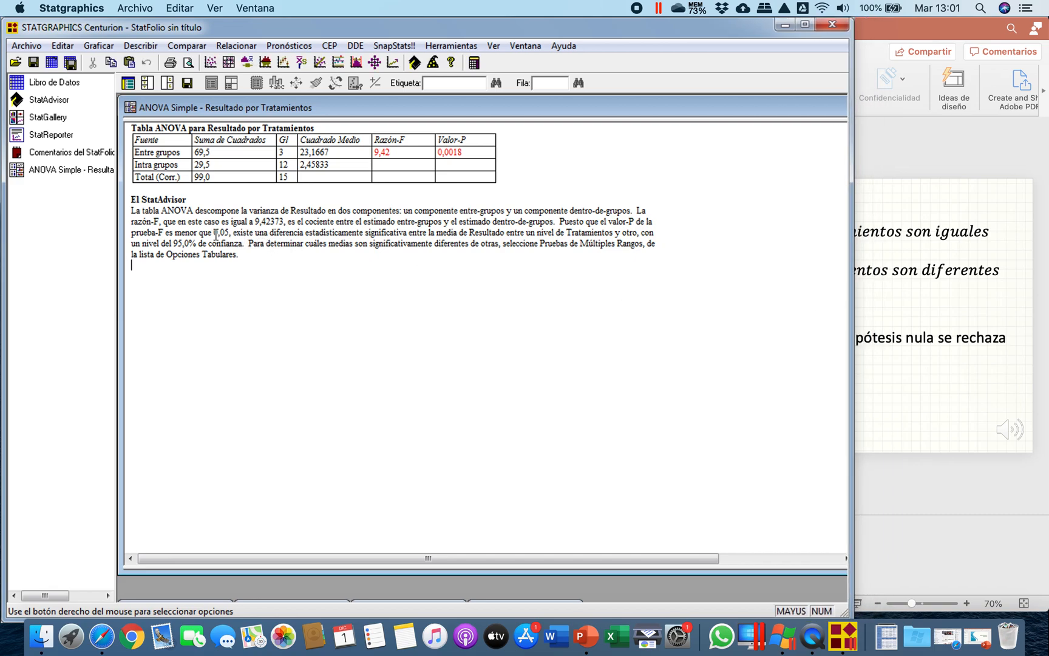
left_click_drag(560, 221, 247, 243)
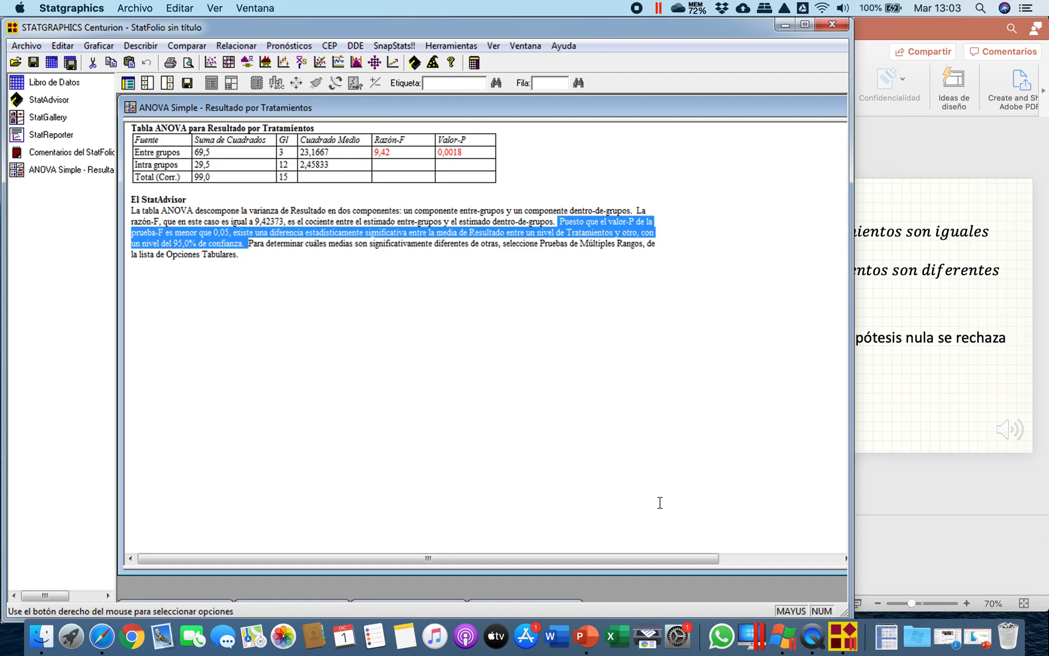
left_click(585, 358)
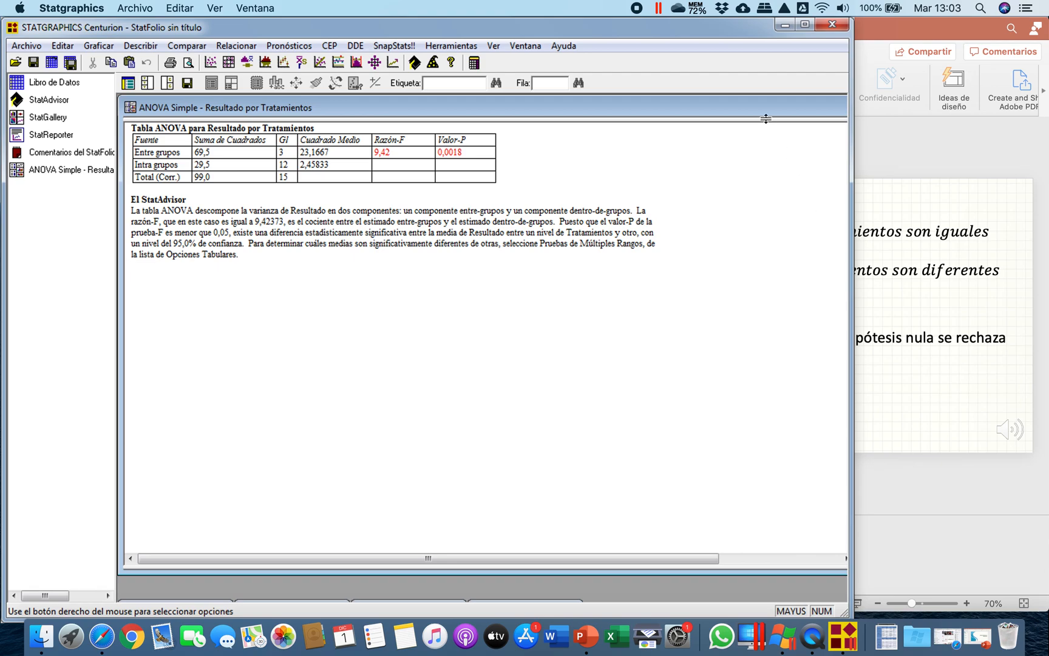
- Enlarge the Statgraphics window to show all panes of the analysis, and check which tables the analysis offers
left_click_drag(853, 307, 719, 308)
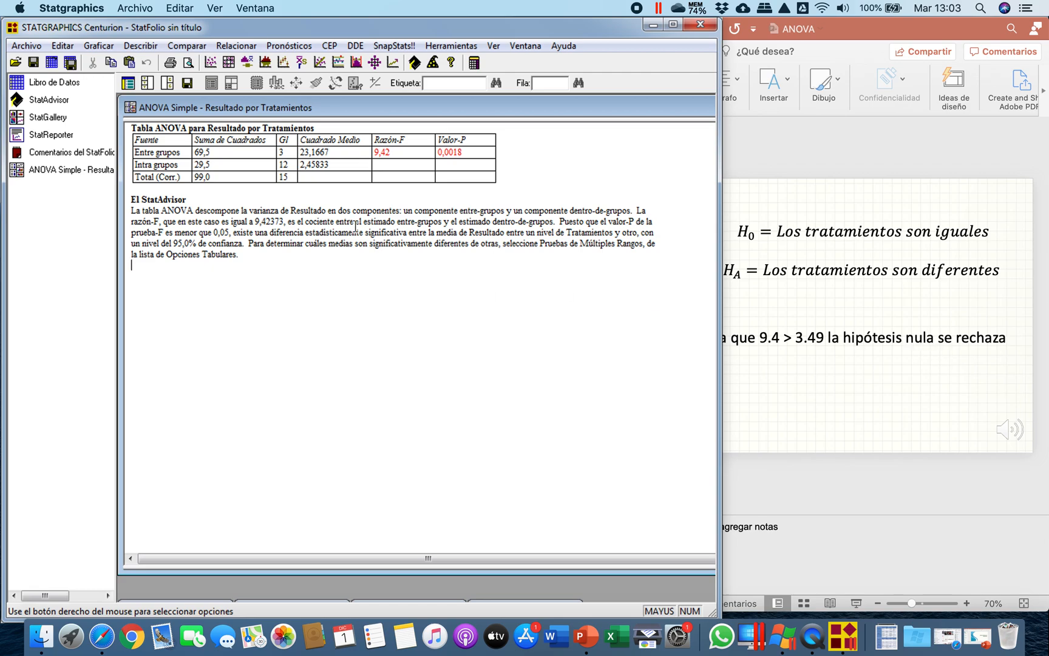
left_click_drag(719, 323, 1044, 350)
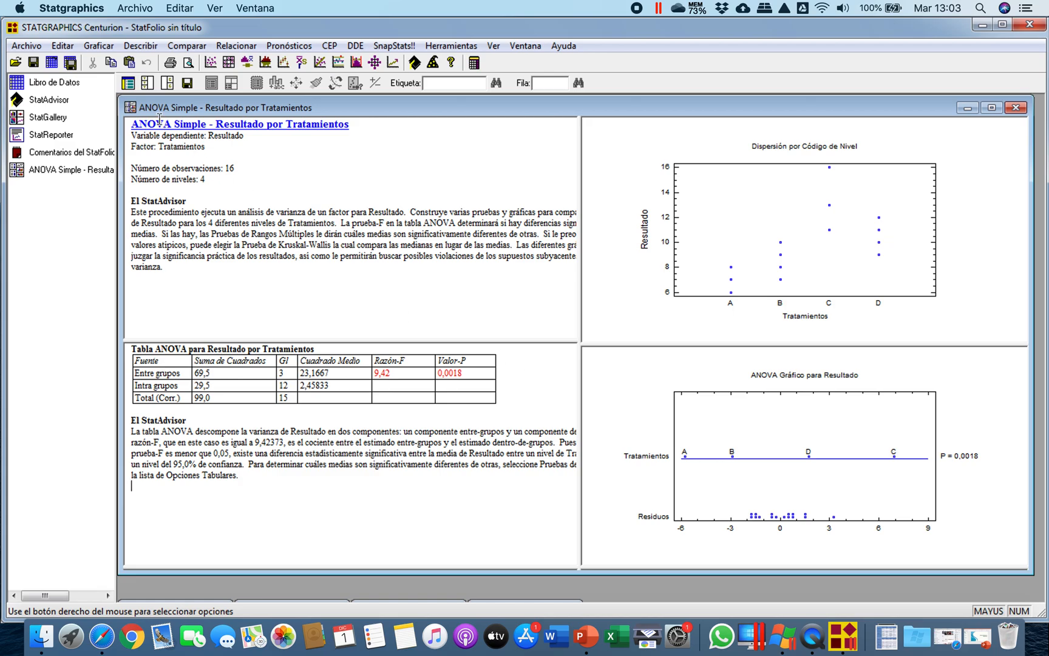
left_click(147, 87)
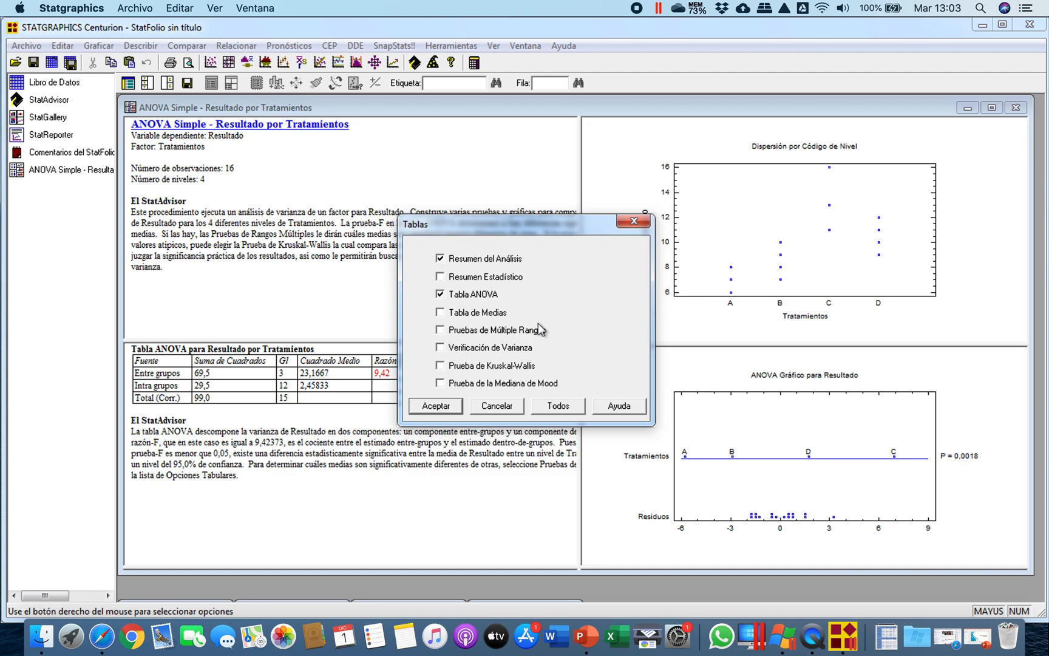
left_click(495, 406)
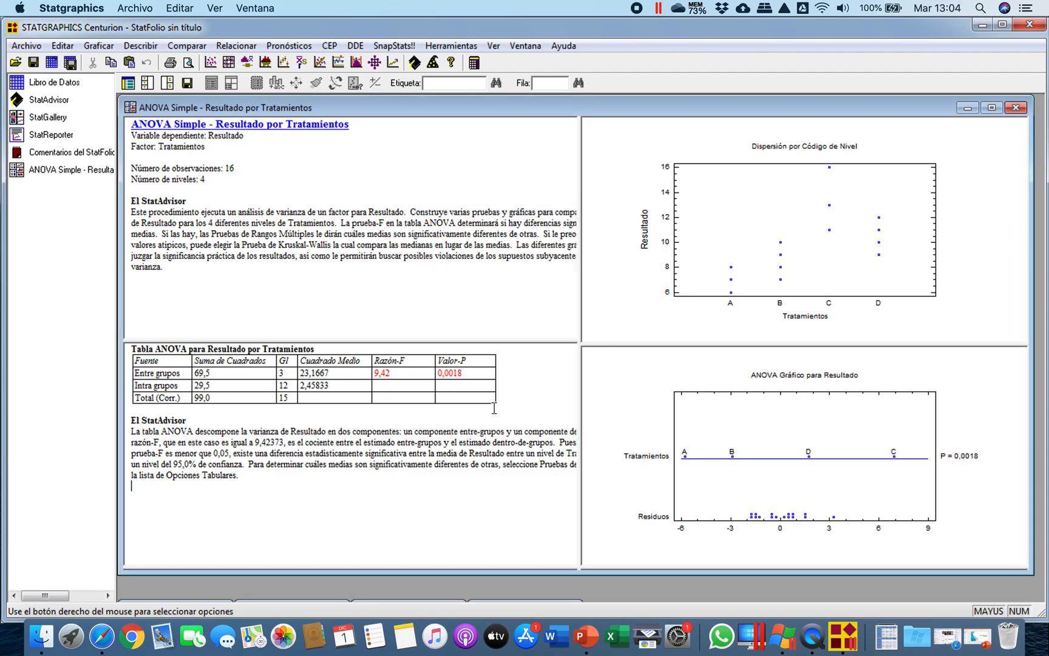
- Replace the scatterplot and the ANOVA graph with the means plot and the box-and-whisker plot
left_click(173, 88)
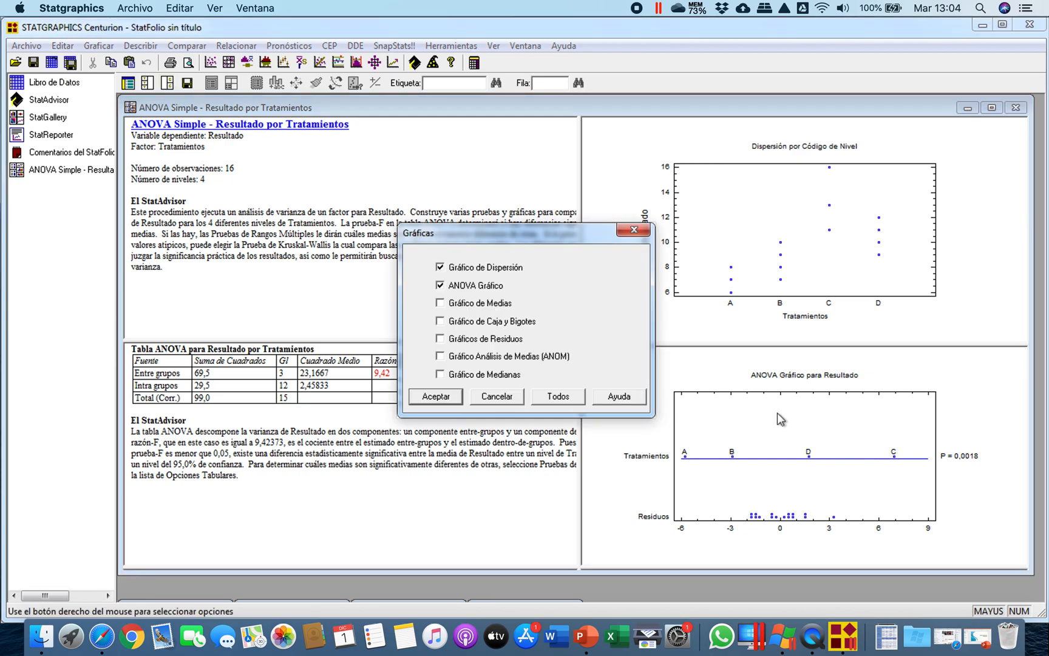
left_click(440, 267)
left_click(442, 285)
left_click(445, 398)
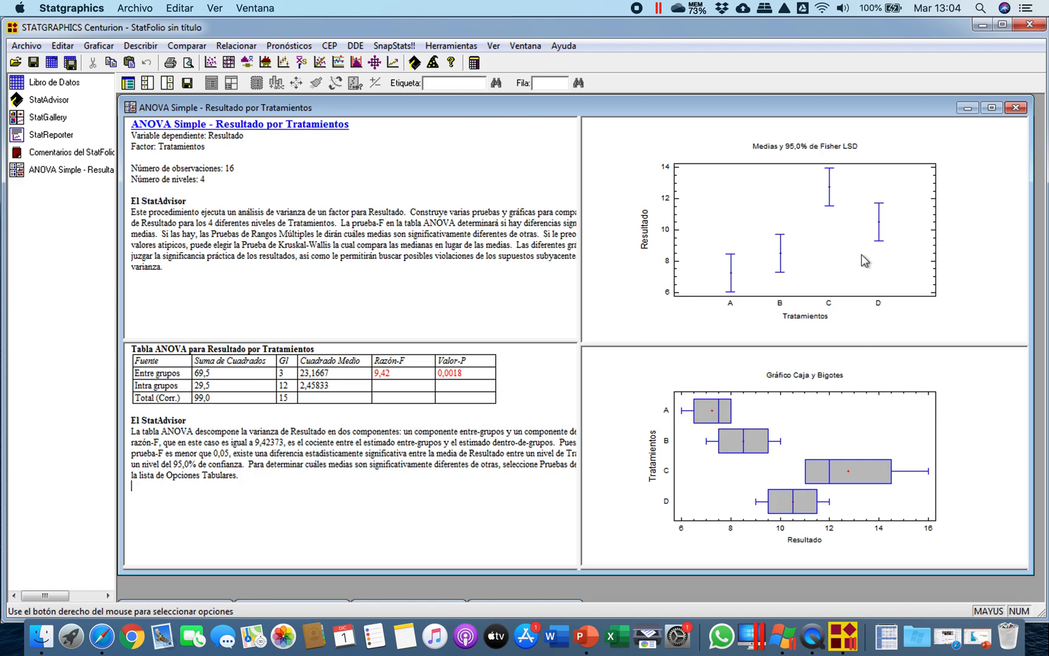
- Examine the means plot and the box-and-whisker plot enlarged one after the other, and return to all panes
double_click(962, 275)
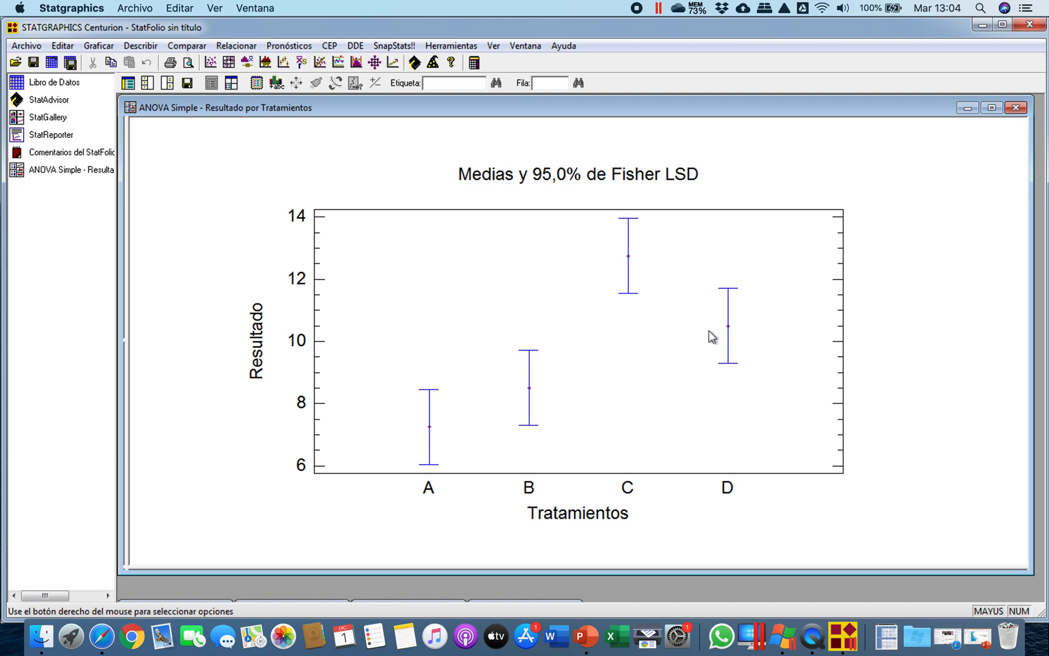
double_click(926, 365)
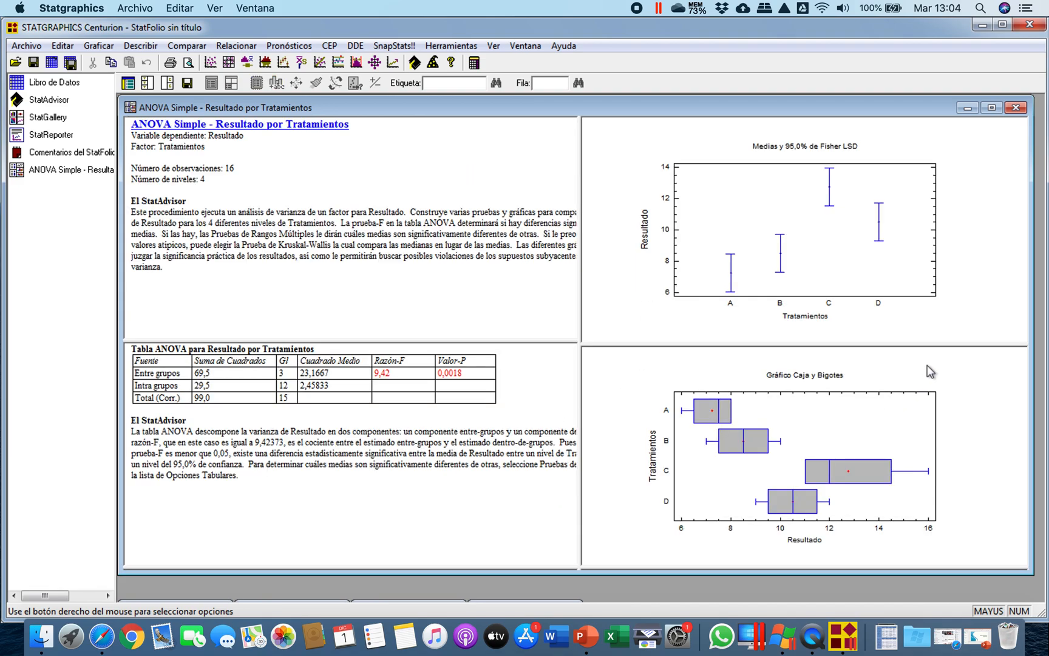
double_click(963, 432)
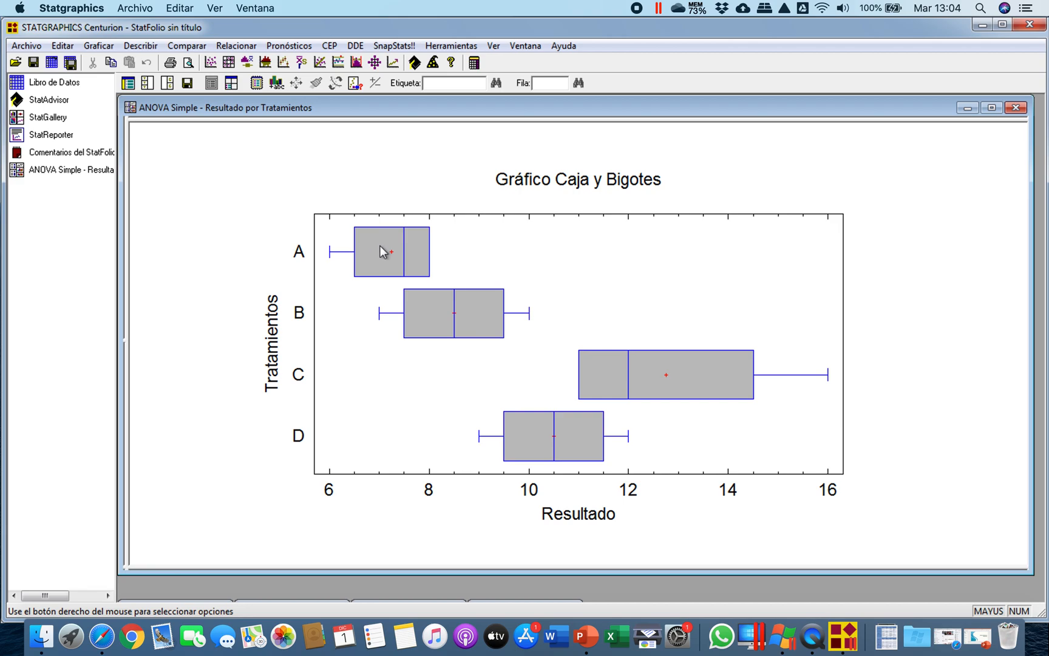
double_click(938, 343)
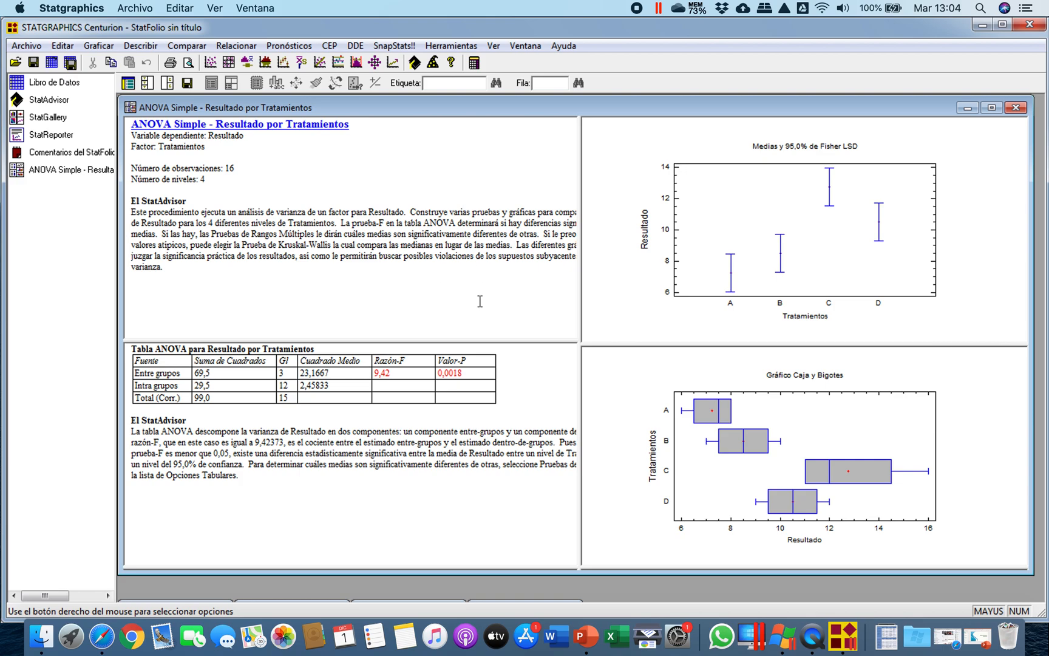
double_click(312, 273)
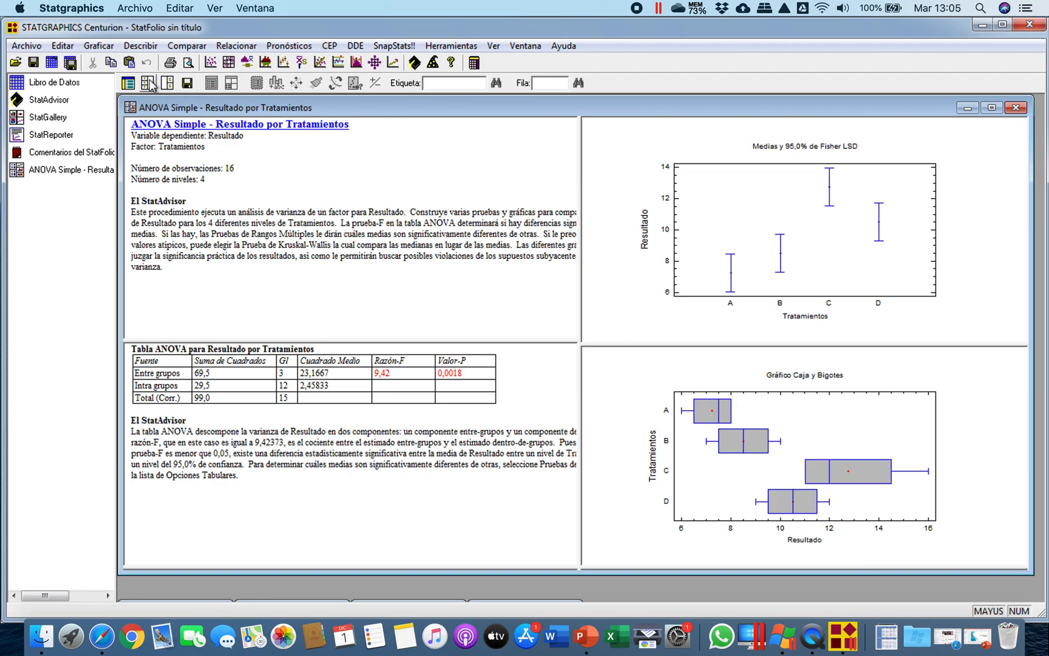
- Add the Pruebas de Múltiple Rangos table to the analysis and enlarge its pane
left_click(149, 84)
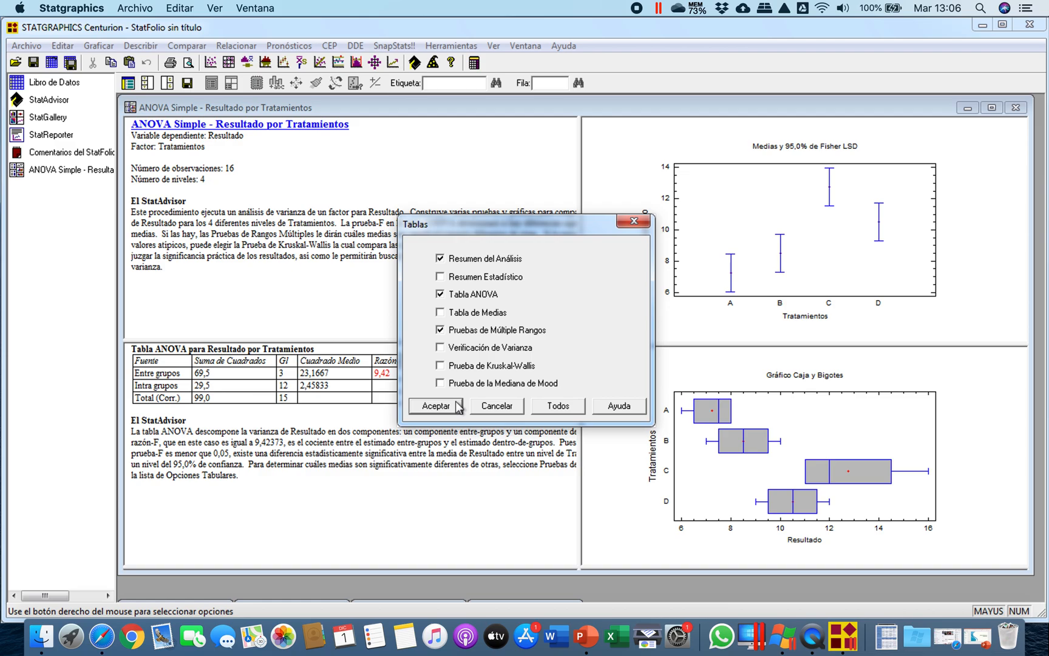
left_click(436, 405)
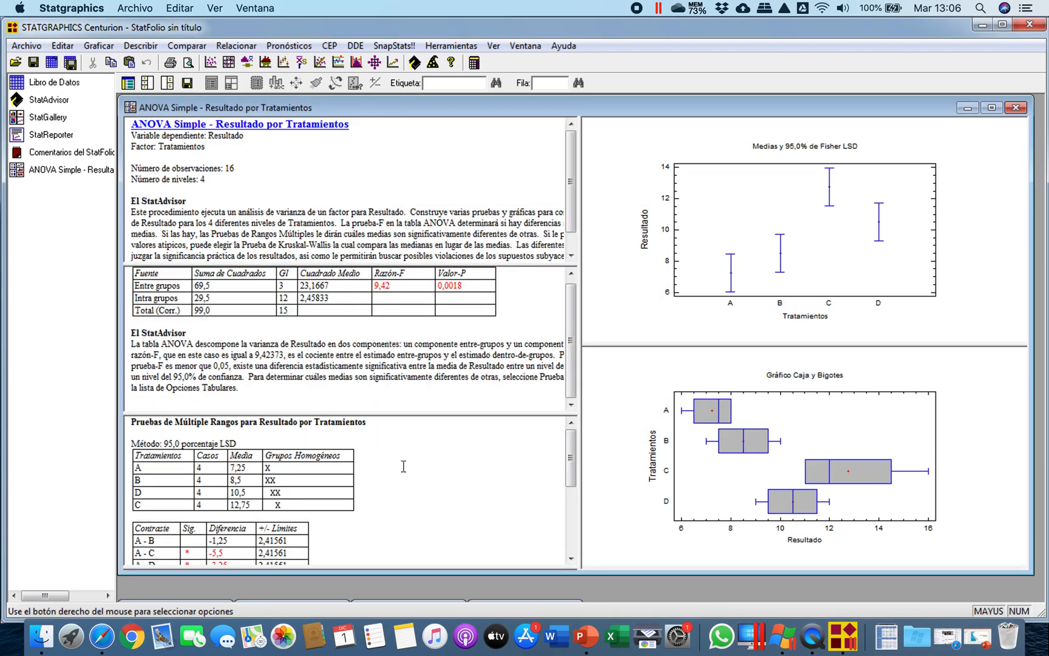
double_click(491, 470)
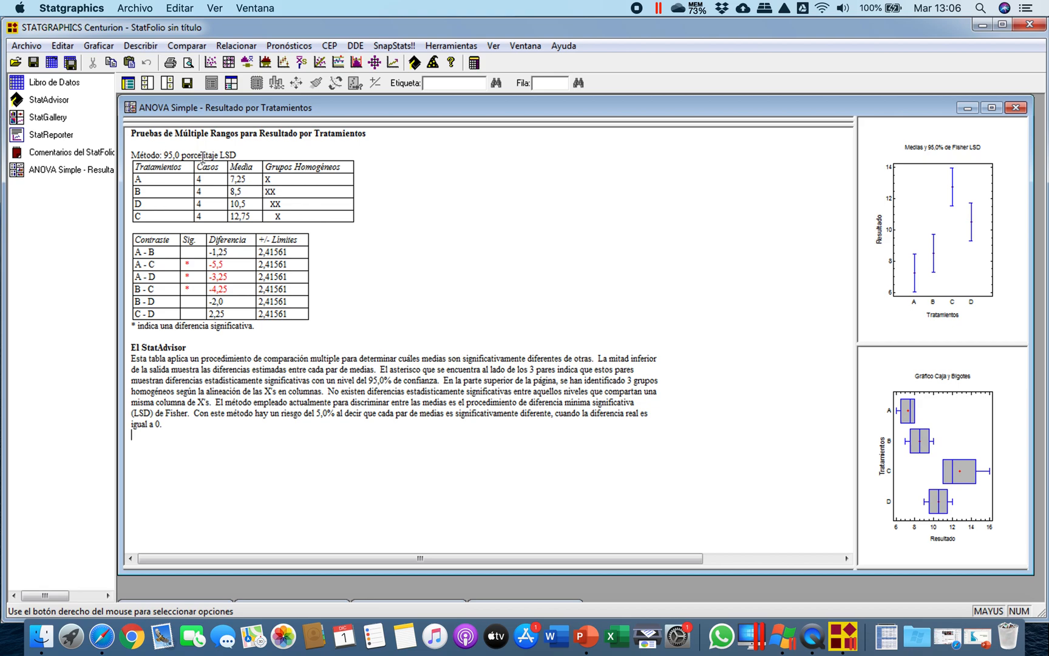
- Highlight the LSD method and the StatAdvisor's explanation in the multiple range tests
left_click_drag(217, 154, 249, 155)
left_click(548, 293)
left_click_drag(169, 359, 662, 432)
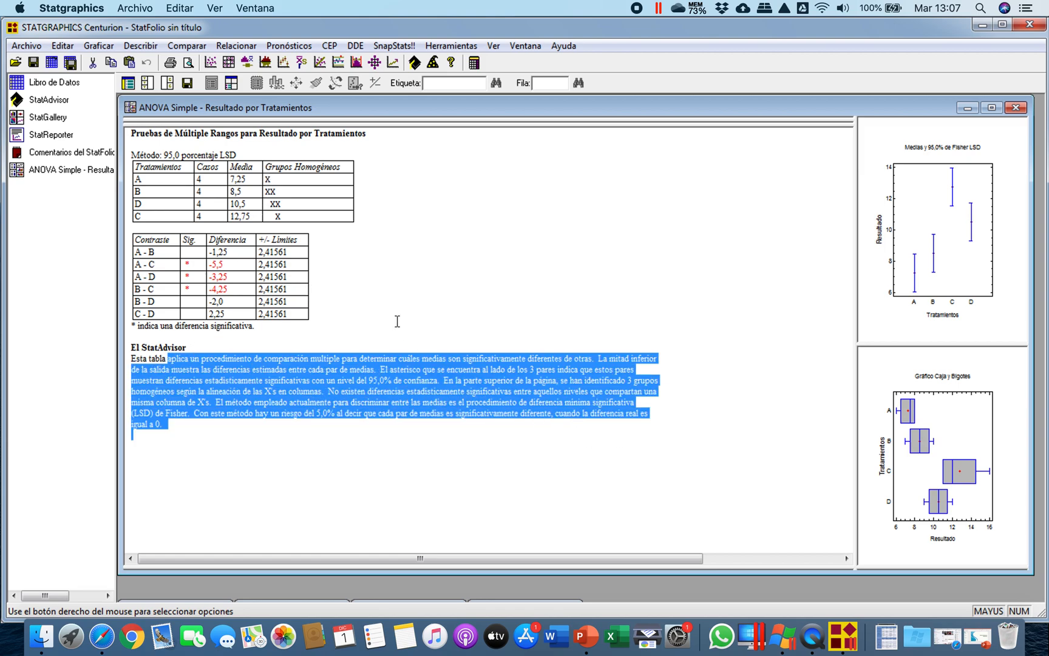
left_click(426, 236)
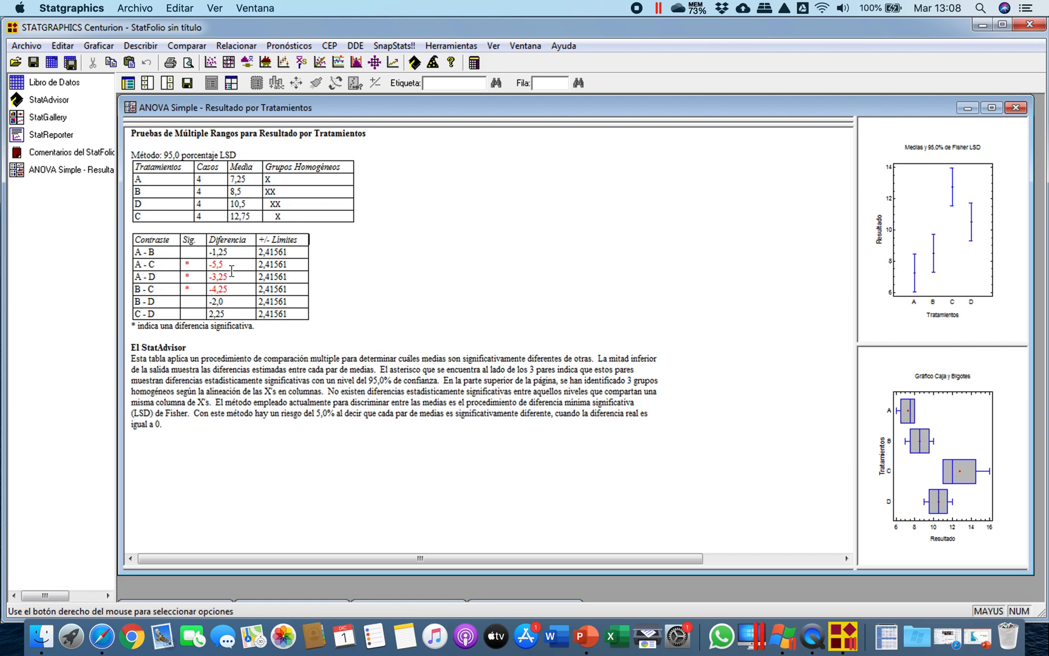
- Highlight the significant contrasts A - C, A - D and B - C, reread the StatAdvisor's interpretation, and return to all panes
left_click_drag(232, 290, 145, 263)
left_click(186, 268)
left_click_drag(132, 357, 562, 456)
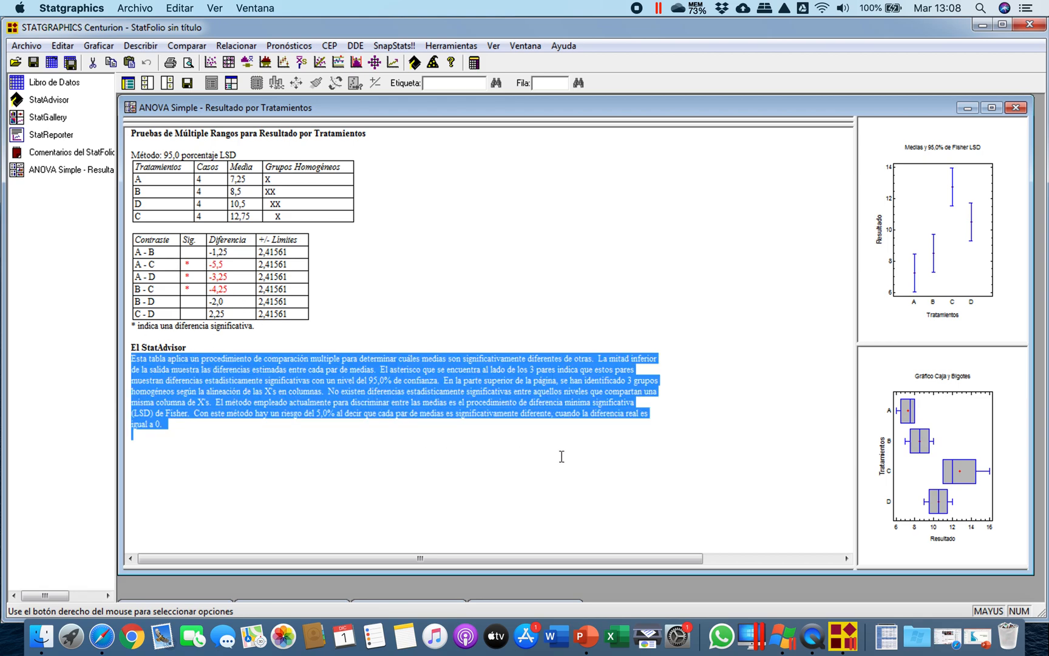
left_click(513, 281)
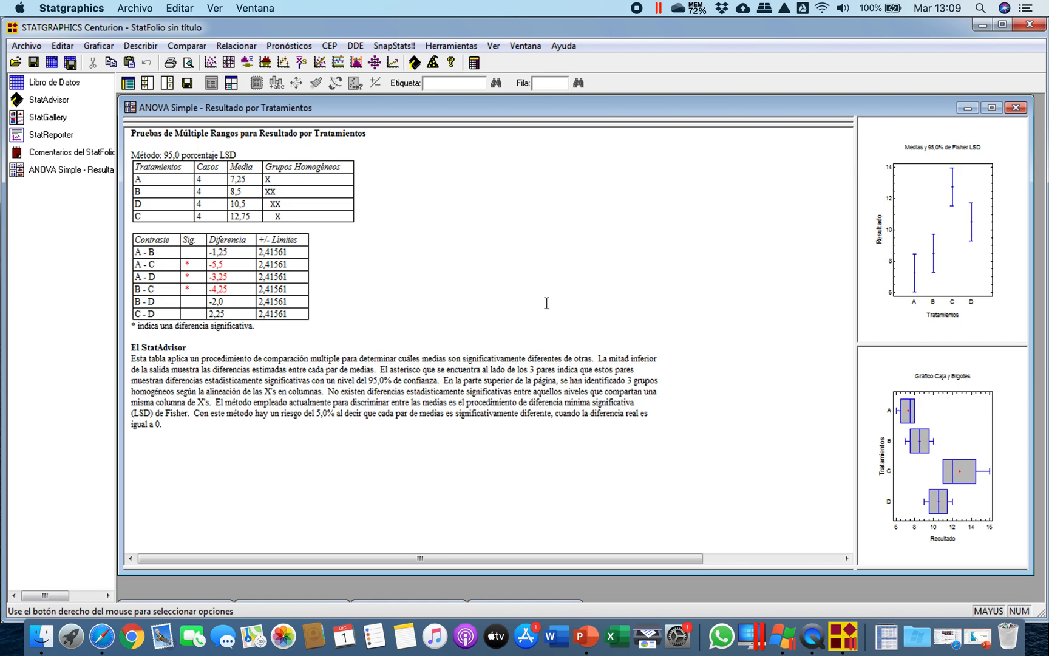
double_click(517, 274)
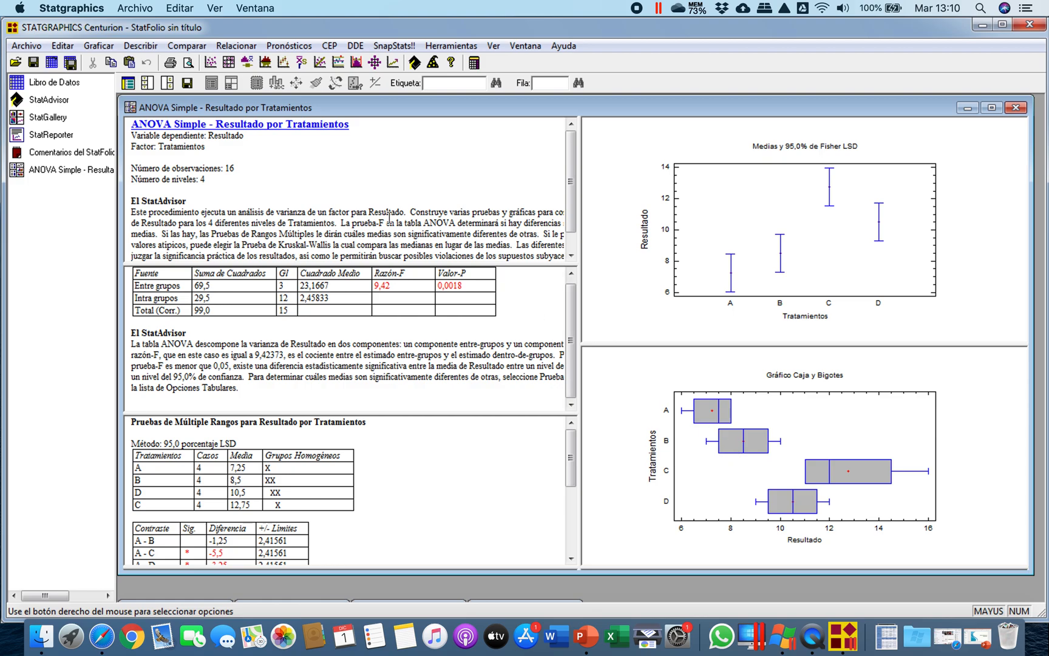
- Copy the whole ANOVA analysis to StatReporter and open the report
right_click(395, 177)
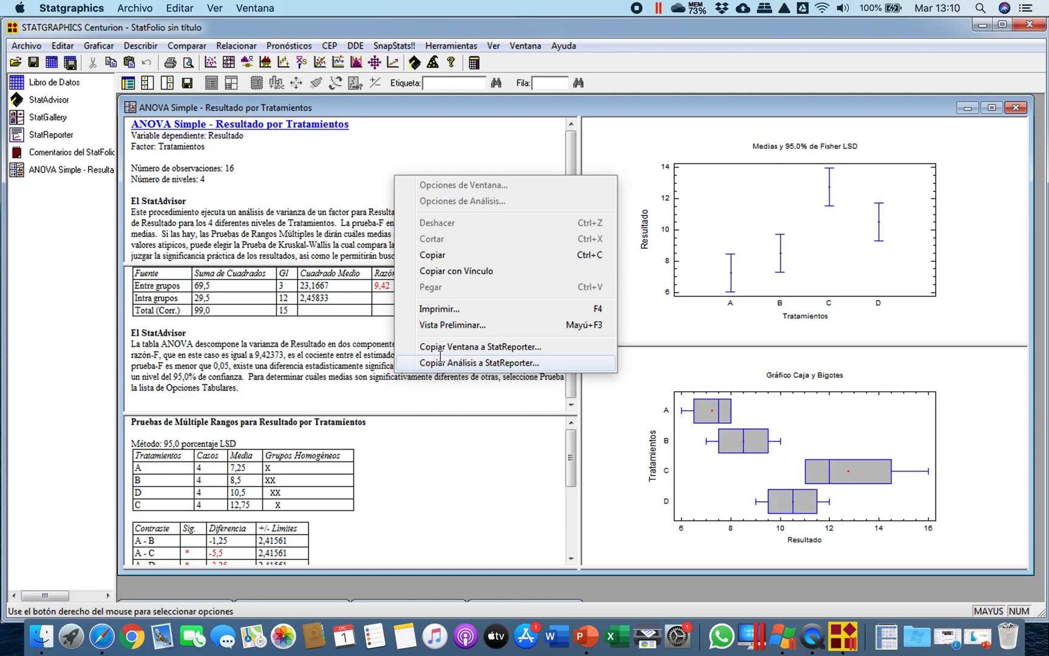
left_click(541, 363)
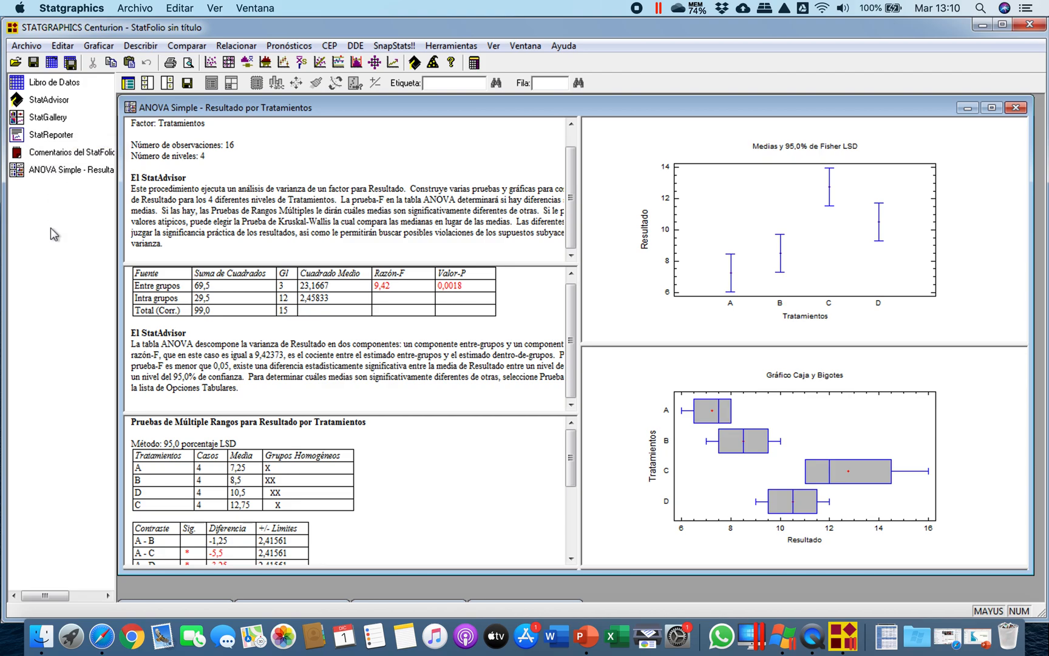
left_click(52, 134)
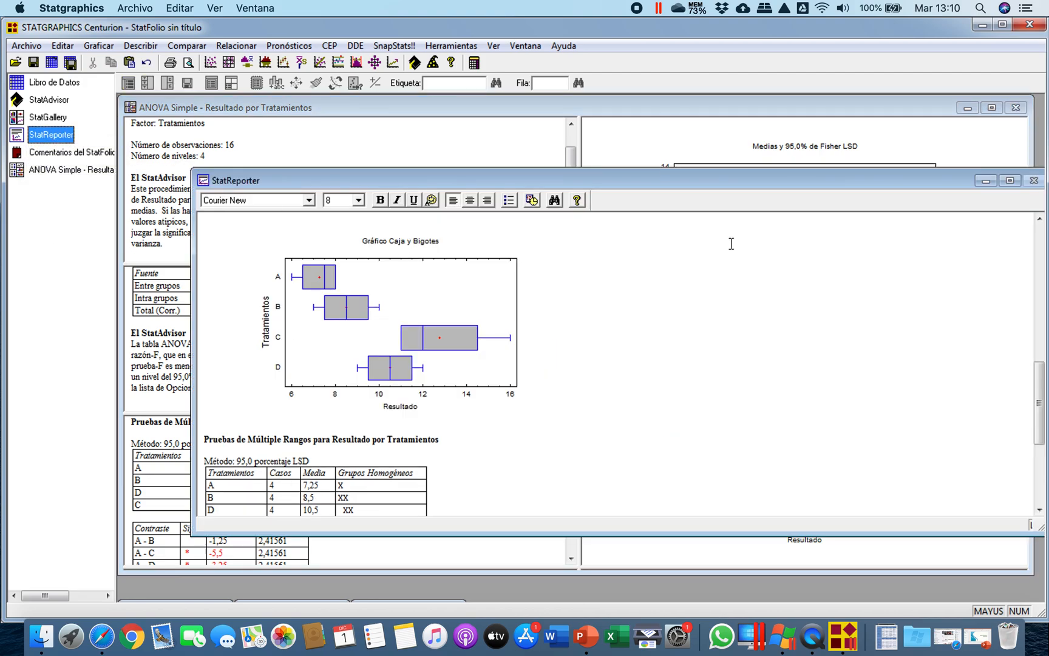
- Reposition the StatReporter window and review the copied report from the ANOVA Simple heading through the multiple range tests
left_click_drag(802, 184, 737, 164)
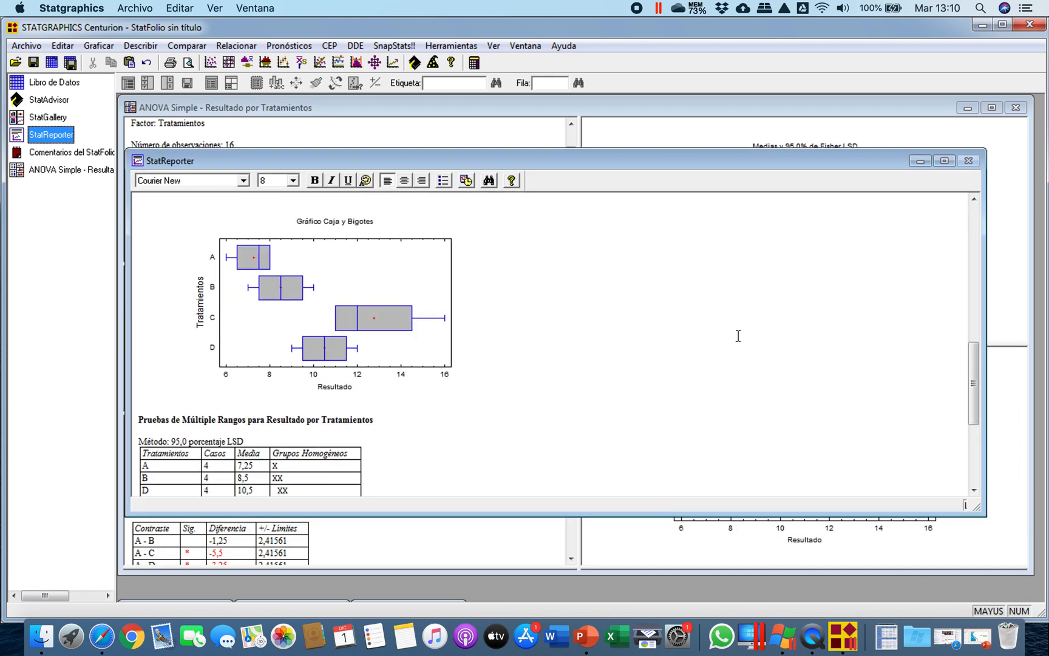
left_click_drag(972, 386, 975, 205)
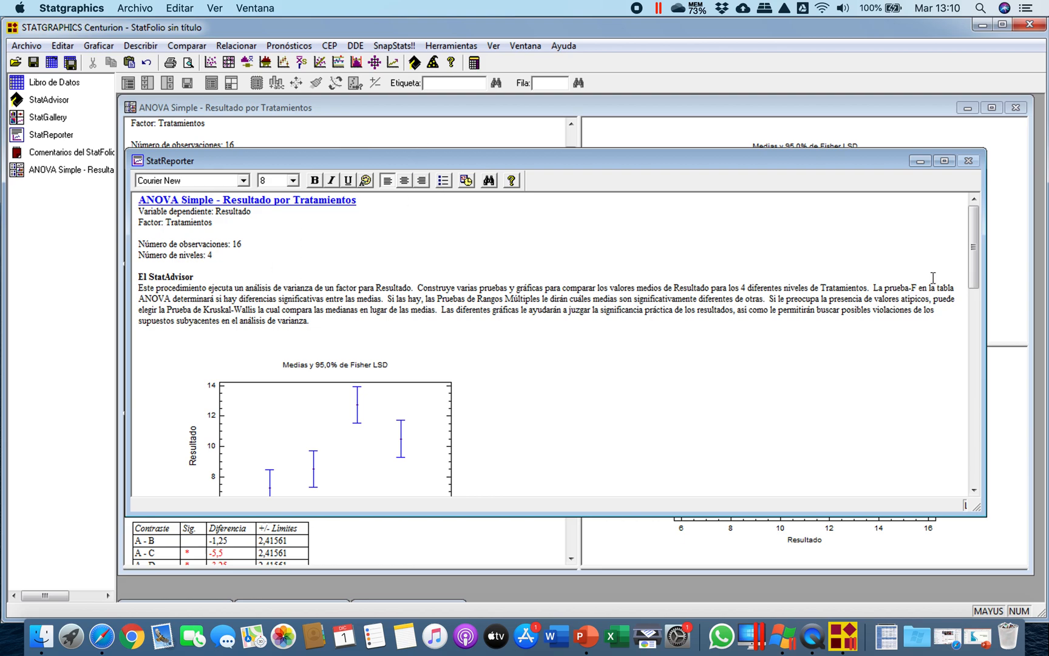
left_click_drag(974, 270, 521, 369)
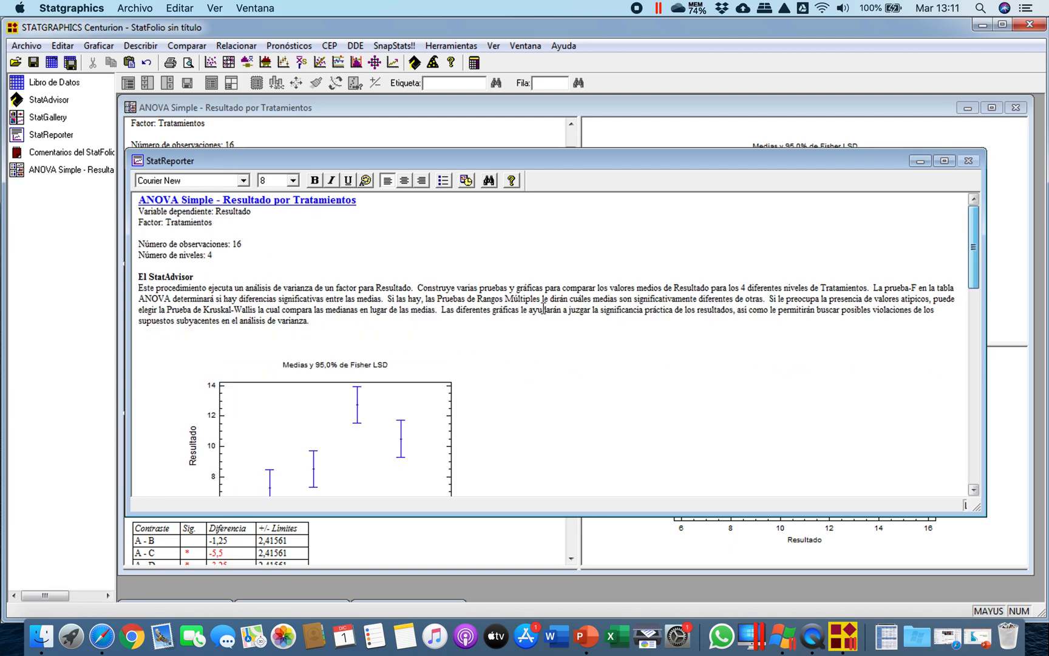
scroll(542, 321, "down", 15)
scroll(543, 310, "up", 2)
scroll(544, 308, "up", 5)
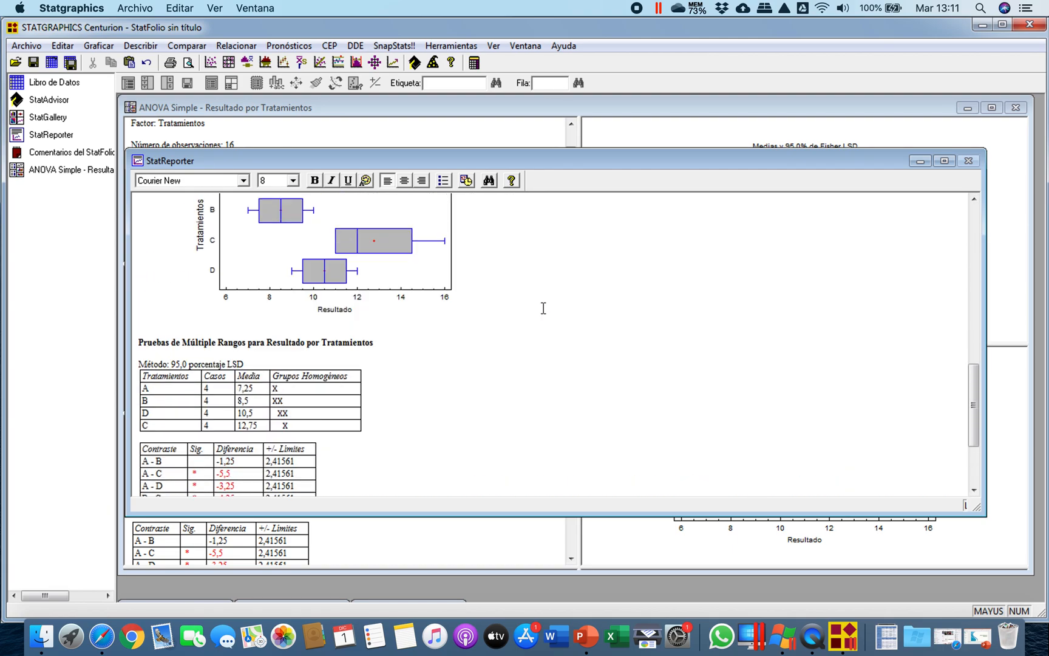
left_click_drag(973, 371, 974, 315)
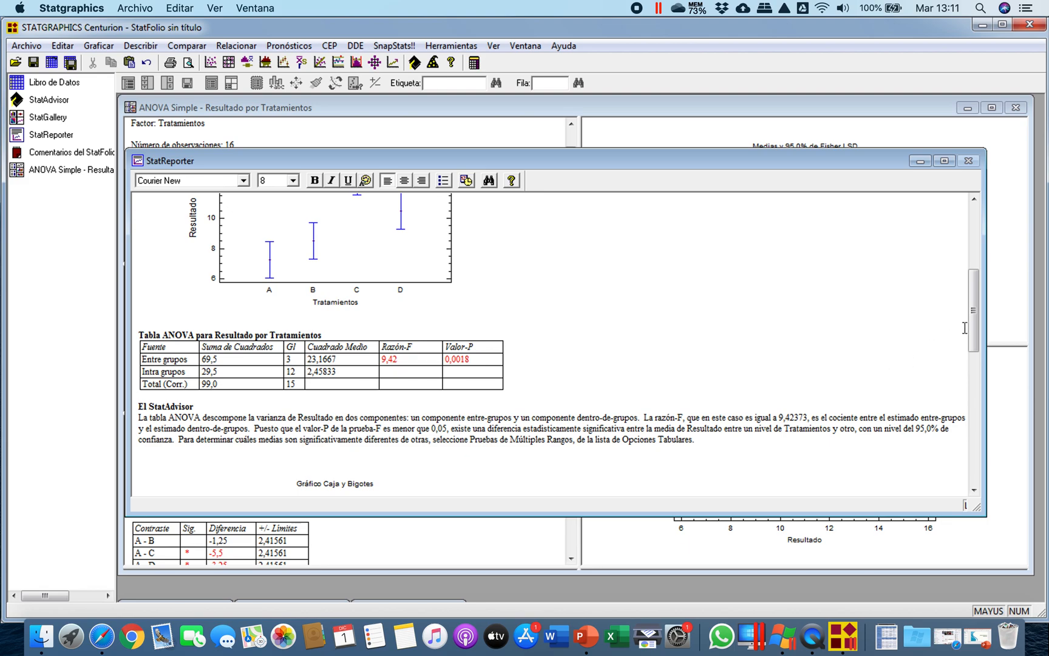
left_click_drag(973, 336, 980, 461)
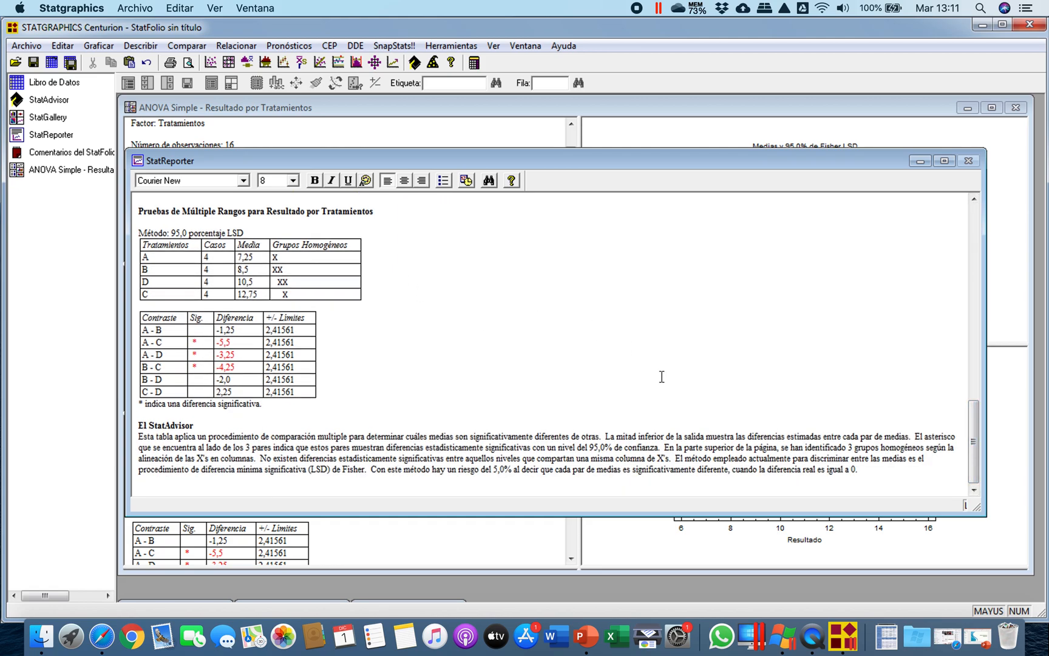
- Switch to Word, create a blank document, and return to the StatReporter window in Statgraphics
left_click(564, 640)
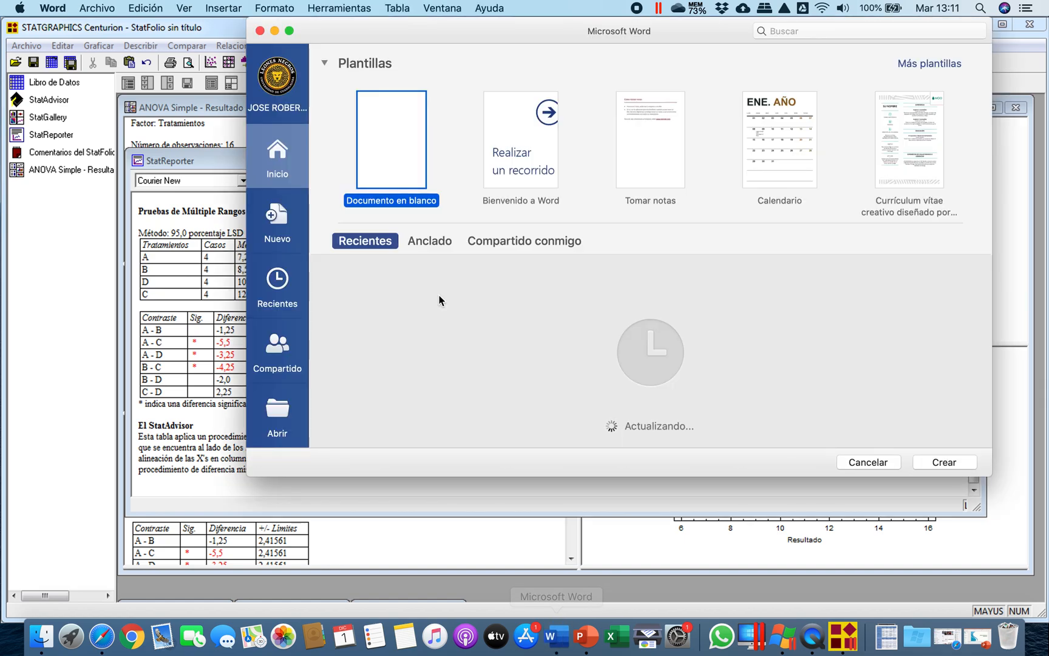
double_click(395, 183)
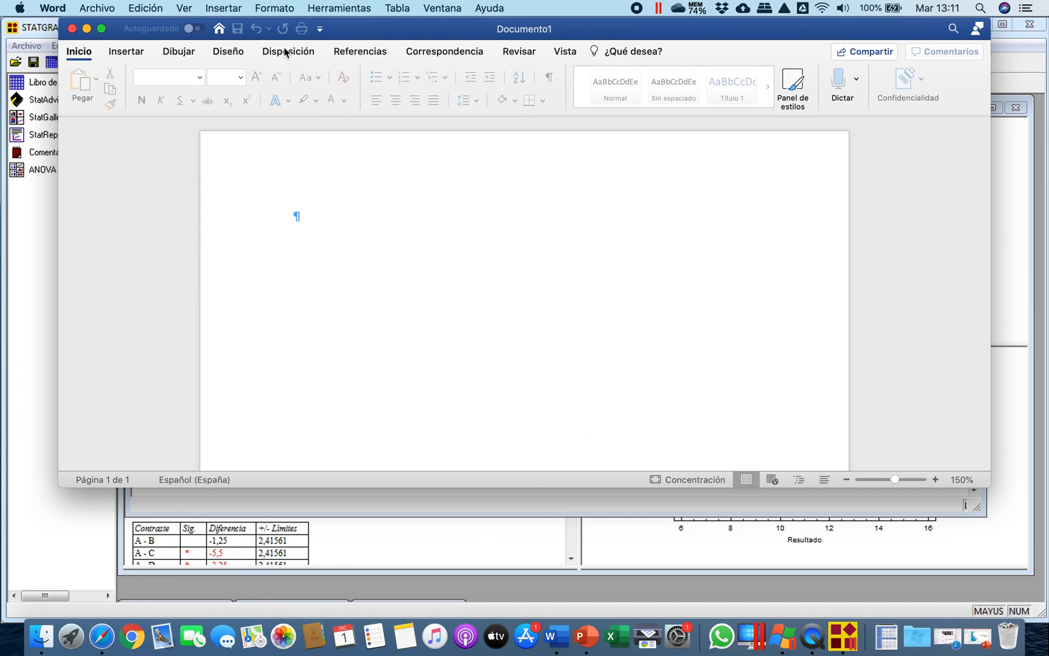
left_click(521, 519)
key("ctrl+Up")
left_click(420, 321)
double_click(59, 139)
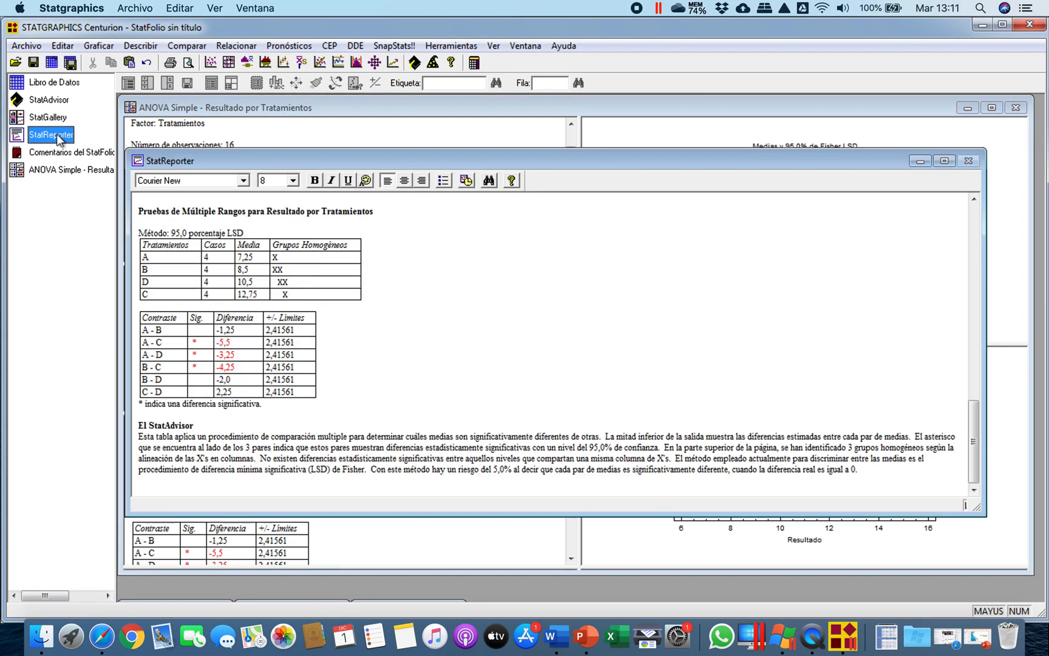
- Select the whole StatReporter report, from the final StatAdvisor paragraph up to the ANOVA Simple heading, and copy it
right_click(768, 346)
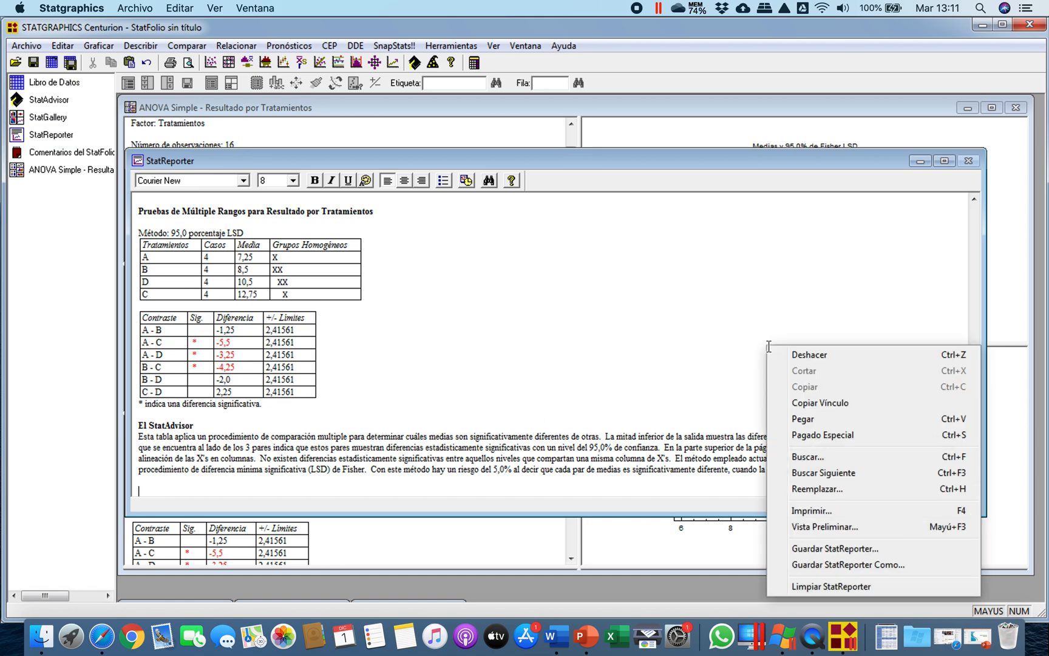
left_click(686, 338)
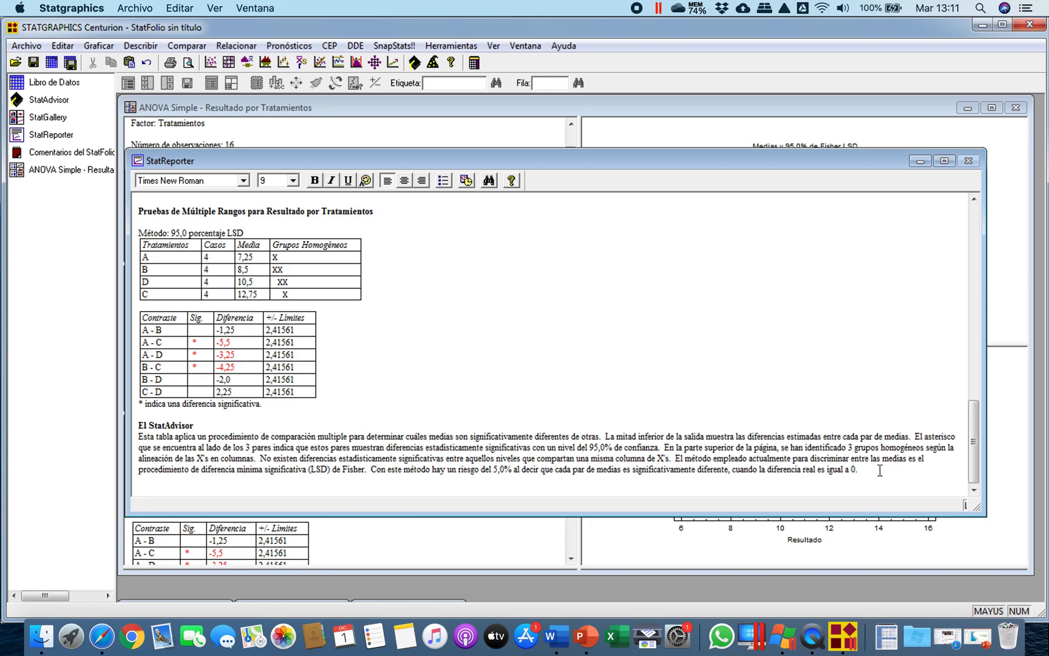
left_click_drag(861, 470, 324, 145)
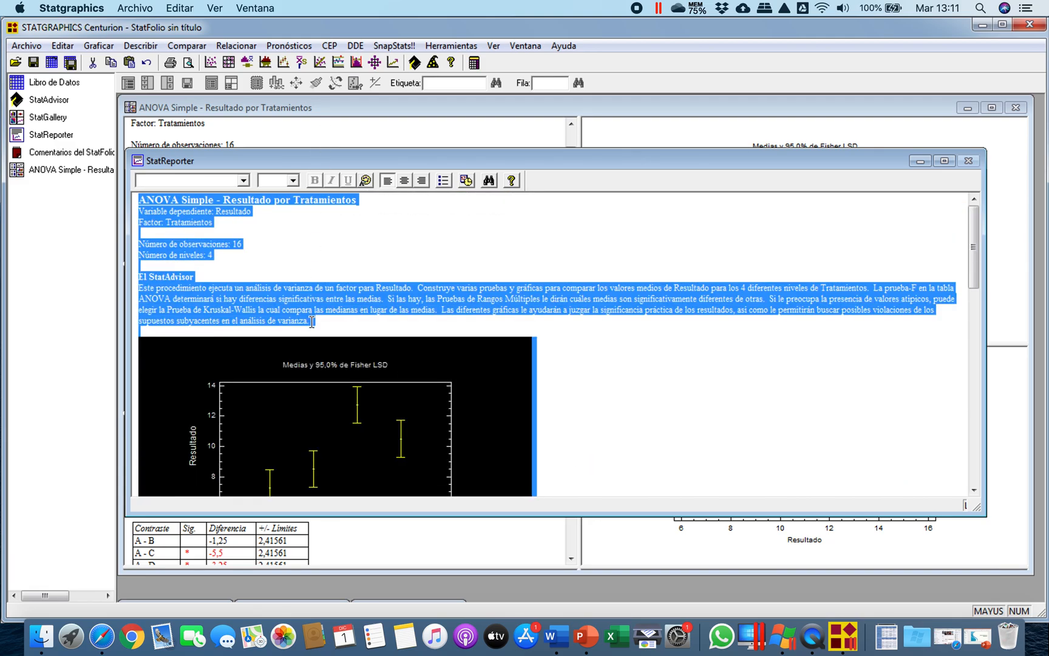
right_click(289, 295)
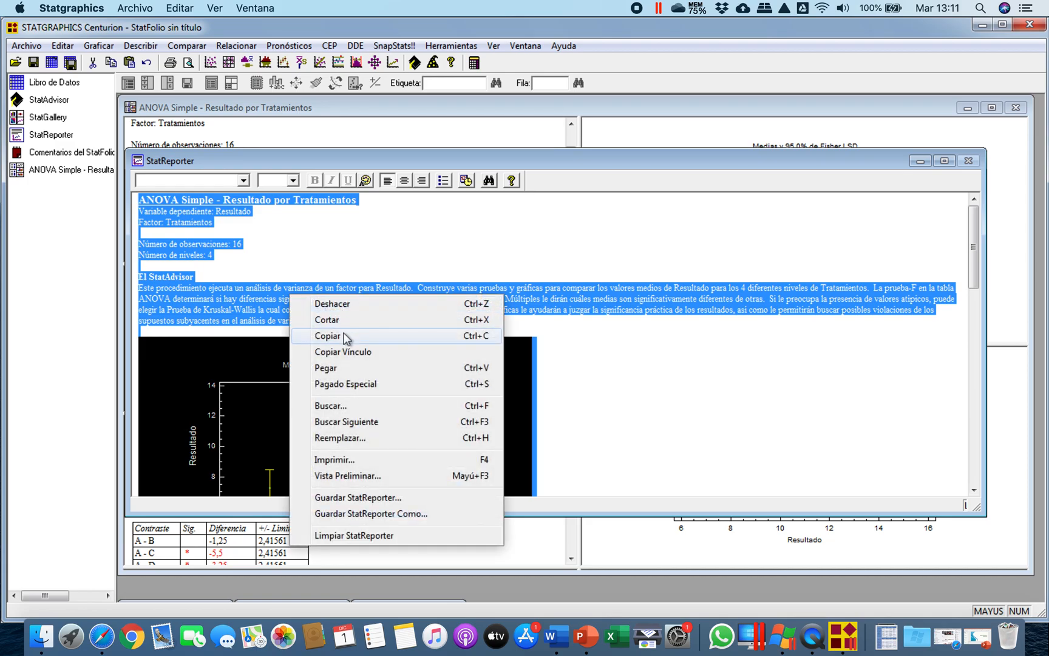
left_click(371, 333)
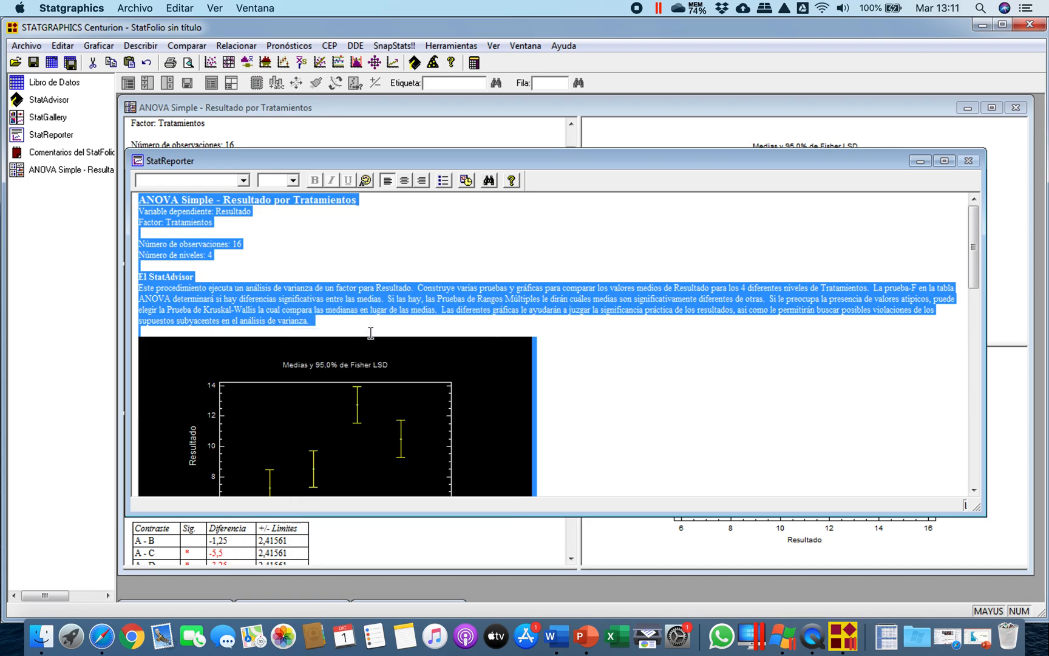
- Switch to the blank Word document, paste the StatReporter report into it, and enlarge the document window to fill the screen
left_click(565, 636)
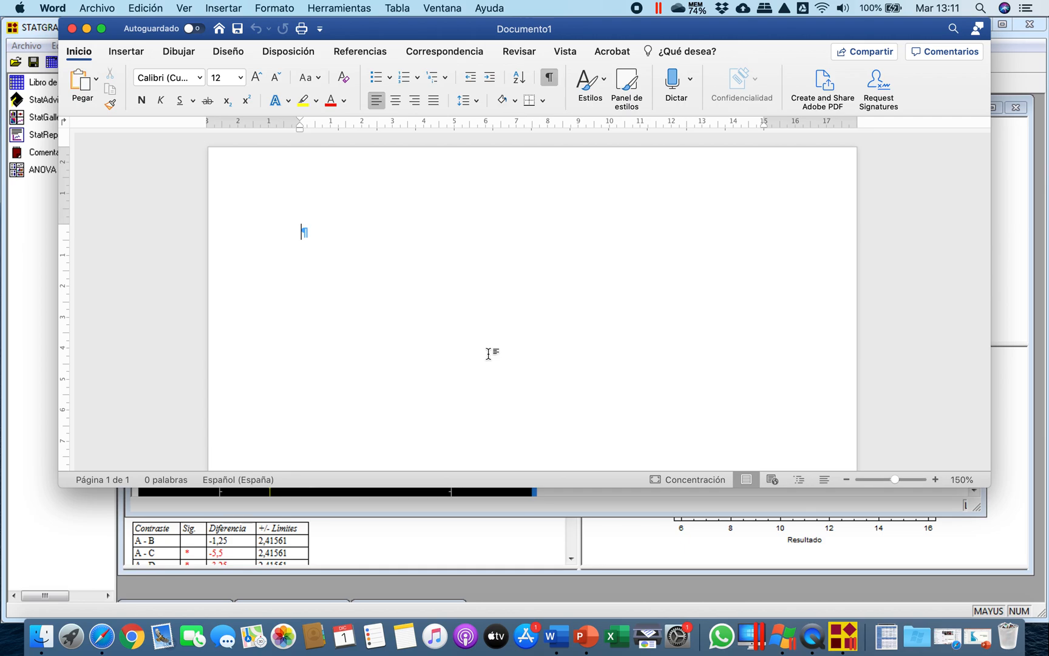
key("super+v")
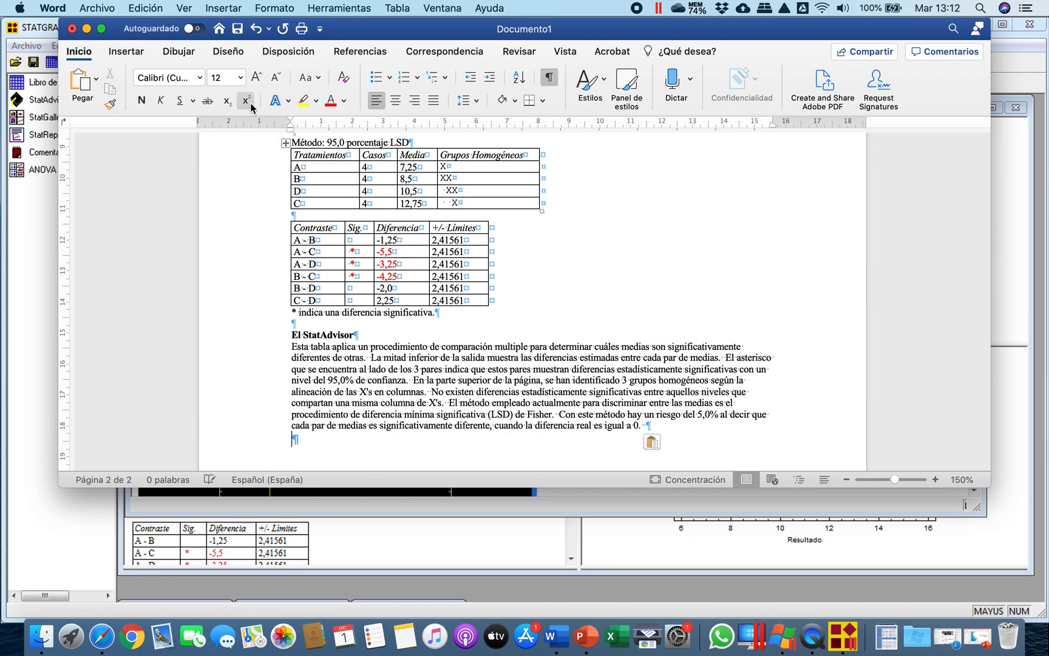
left_click_drag(582, 26, 526, 20)
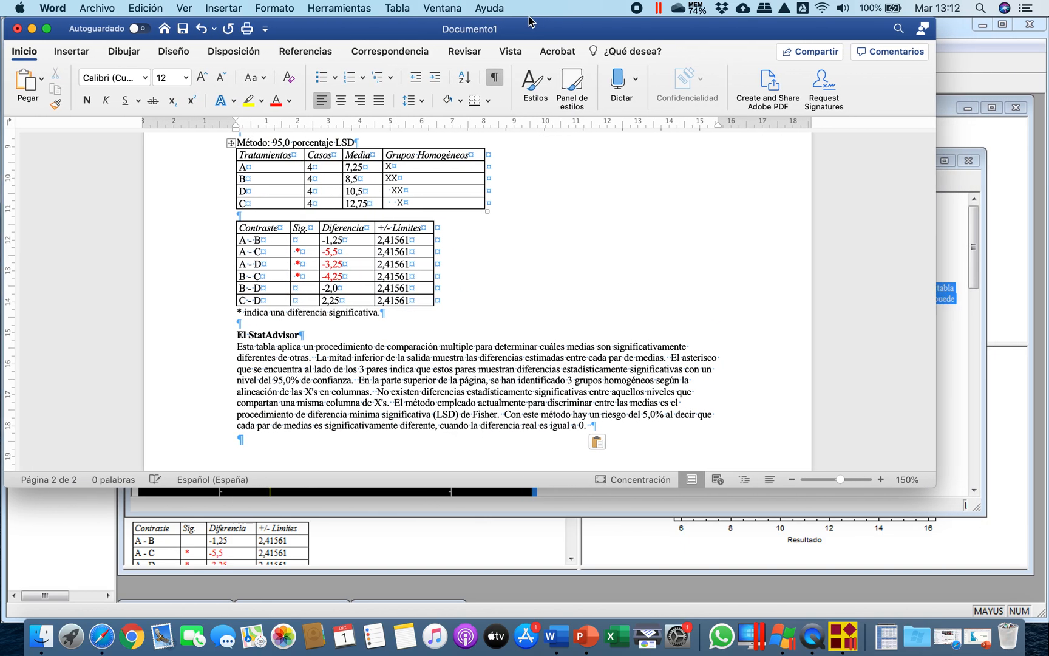
double_click(935, 487)
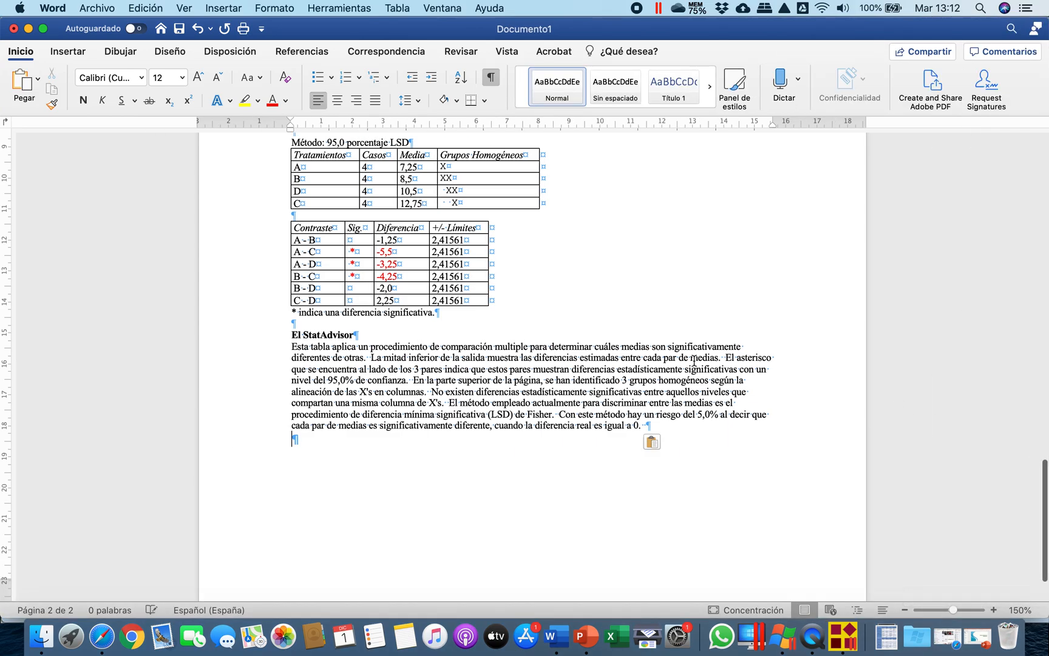
- Insert seven empty paragraphs above the ANOVA Simple heading at the start of the document and select the empty lines
scroll(694, 360, "up", 5)
scroll(694, 361, "up", 15)
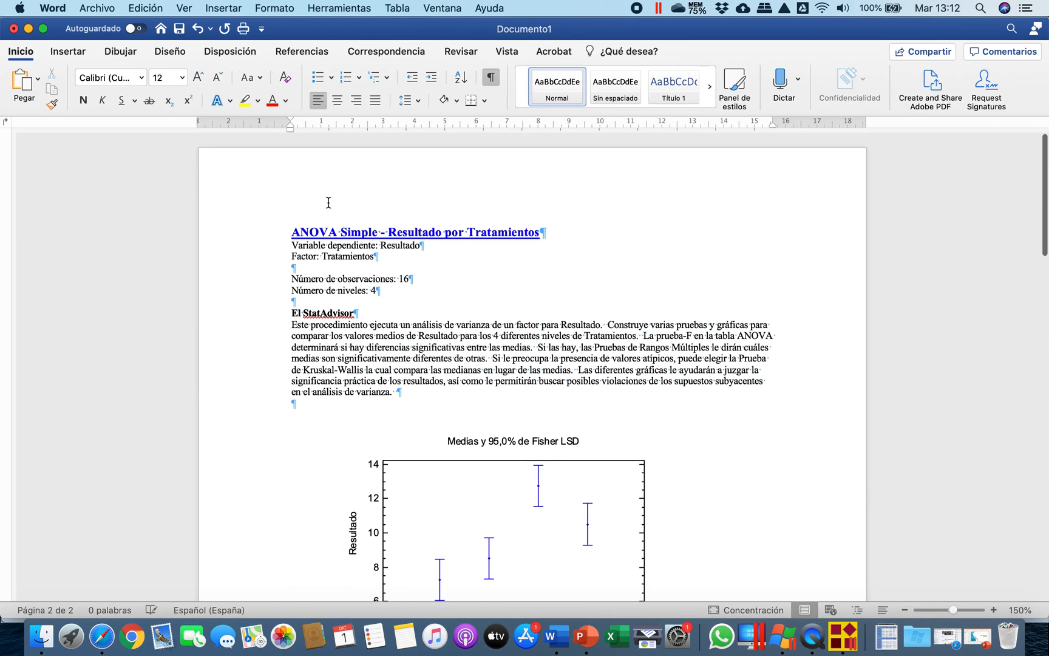
left_click(291, 233)
key("Return")
key("Return")
key("Return")
key("Return")
key("Return")
key("Return")
key("Return")
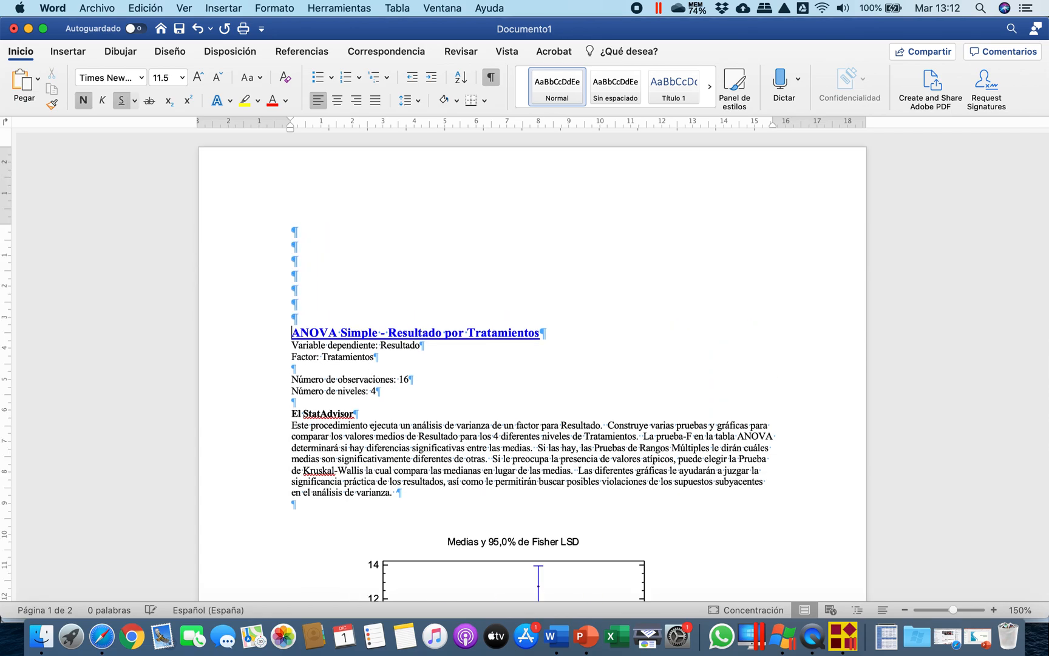
left_click_drag(287, 228, 607, 295)
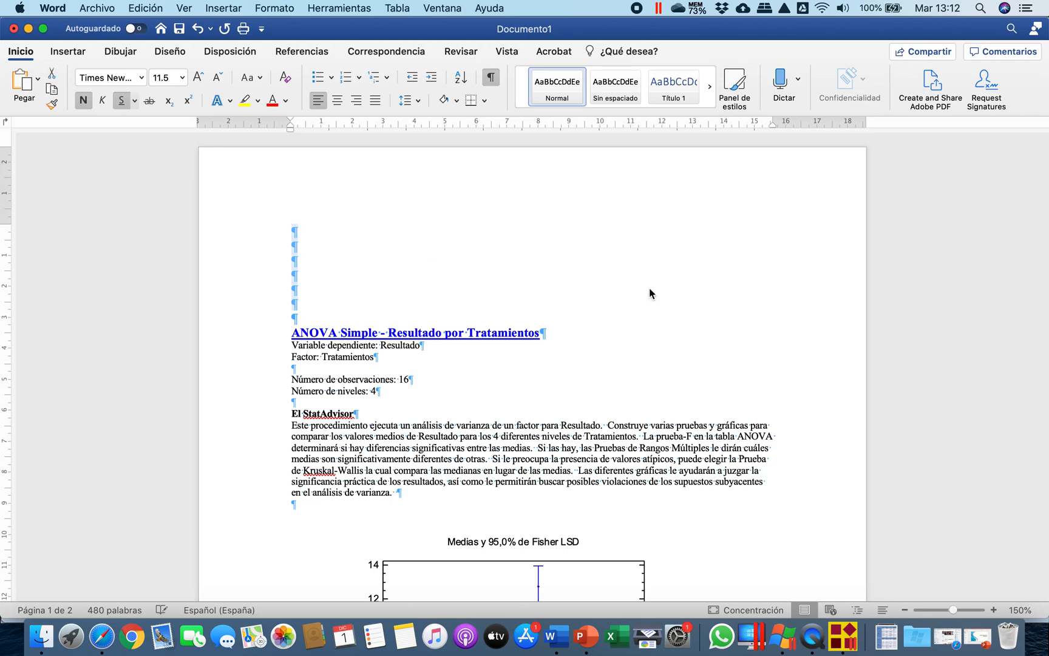
- Switch to the ANOVA presentation in PowerPoint, find slide 11, Ejemplo, and copy its Tratamientos data table
key("ctrl+Up")
left_click(942, 211)
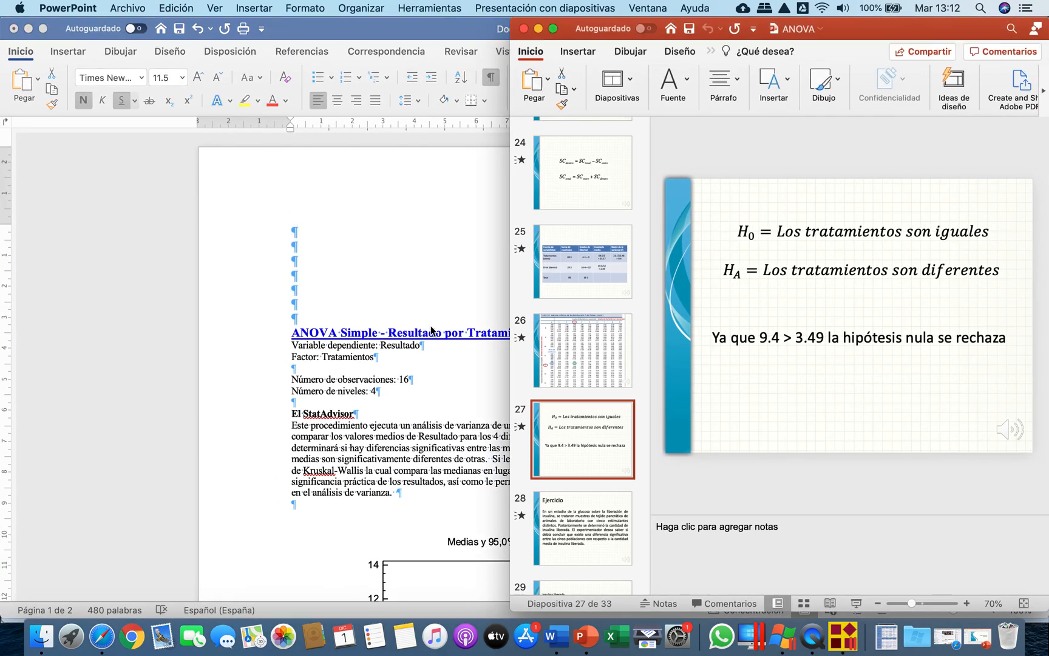
left_click(627, 267)
scroll(627, 267, "up", 2)
scroll(627, 267, "up", 6)
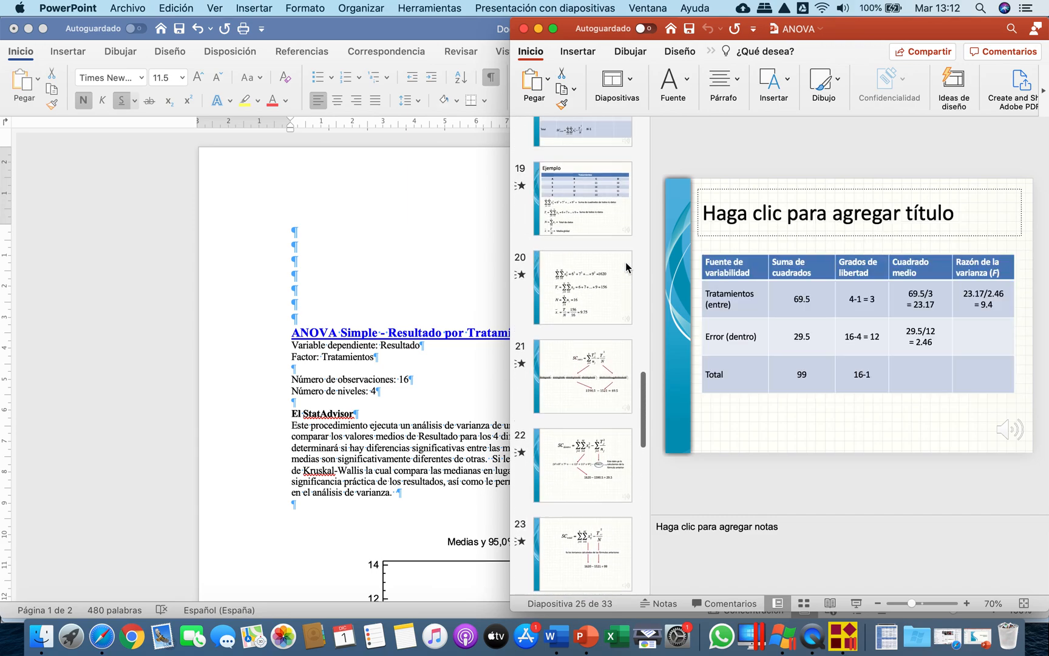
left_click(587, 242)
scroll(586, 243, "up", 3)
scroll(586, 242, "up", 6)
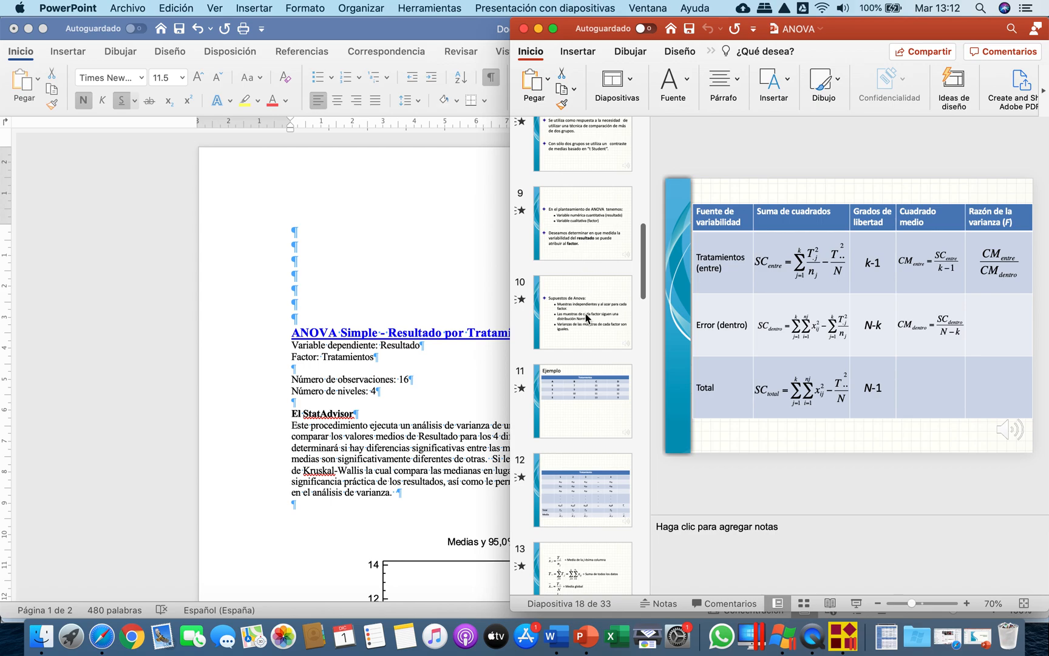
left_click(587, 413)
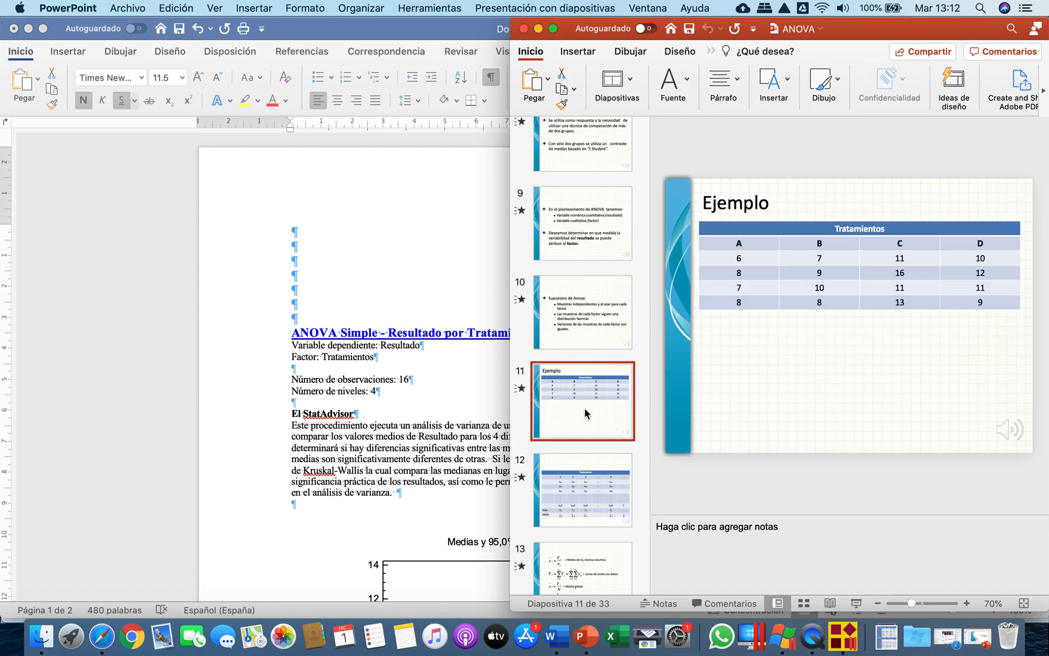
left_click(704, 202)
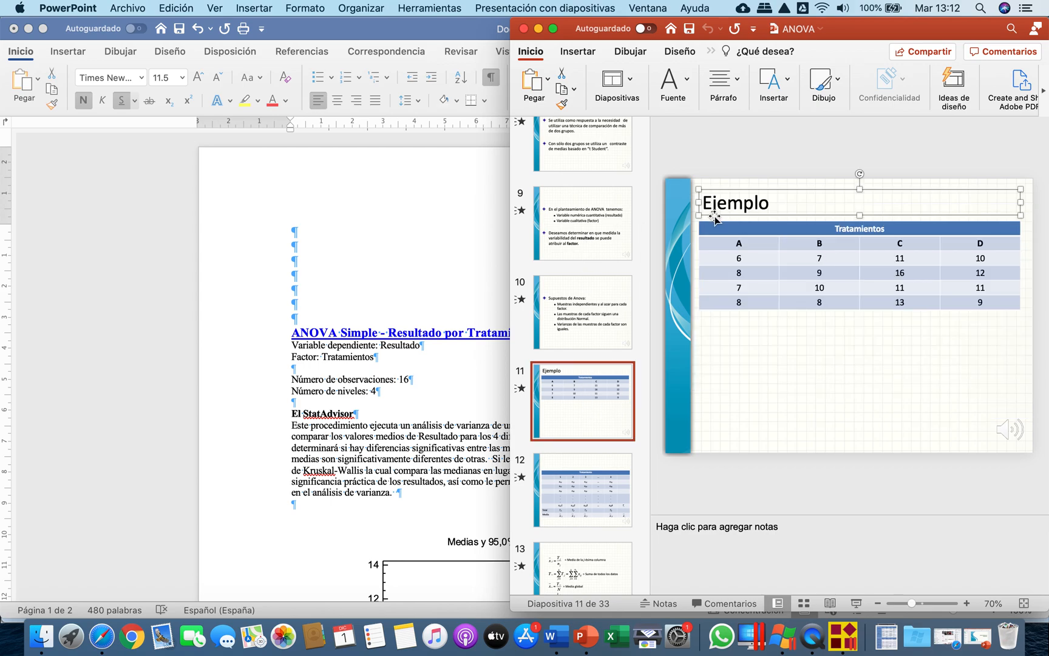
left_click(718, 227)
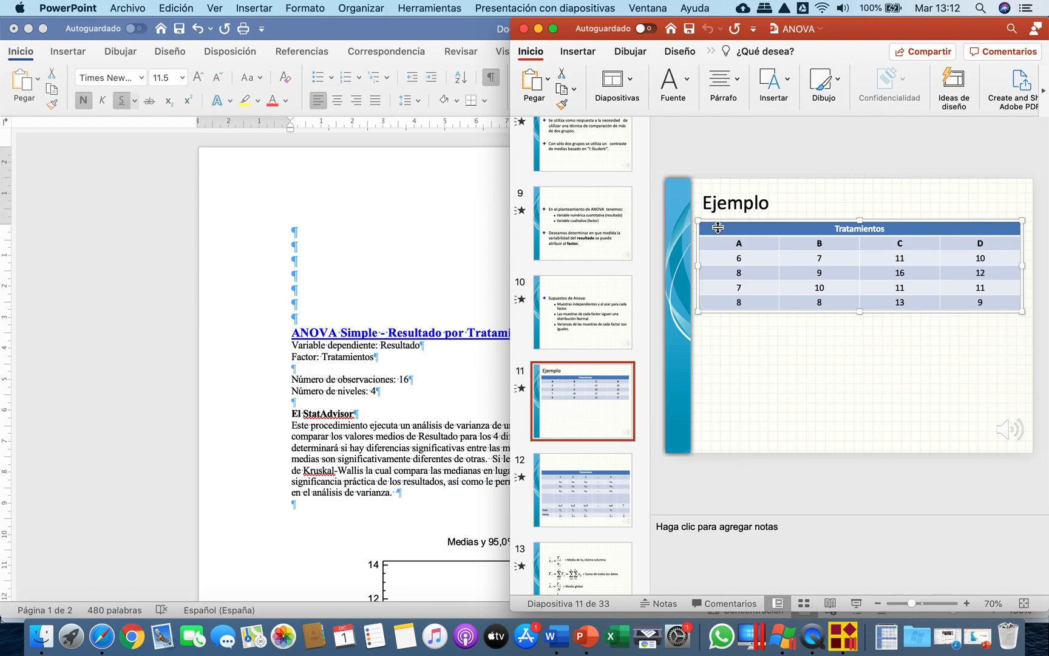
- Replace the selected blank lines in Word with the Tratamientos table in destination formatting, and shrink it to about 14 cm wide
left_click(346, 240)
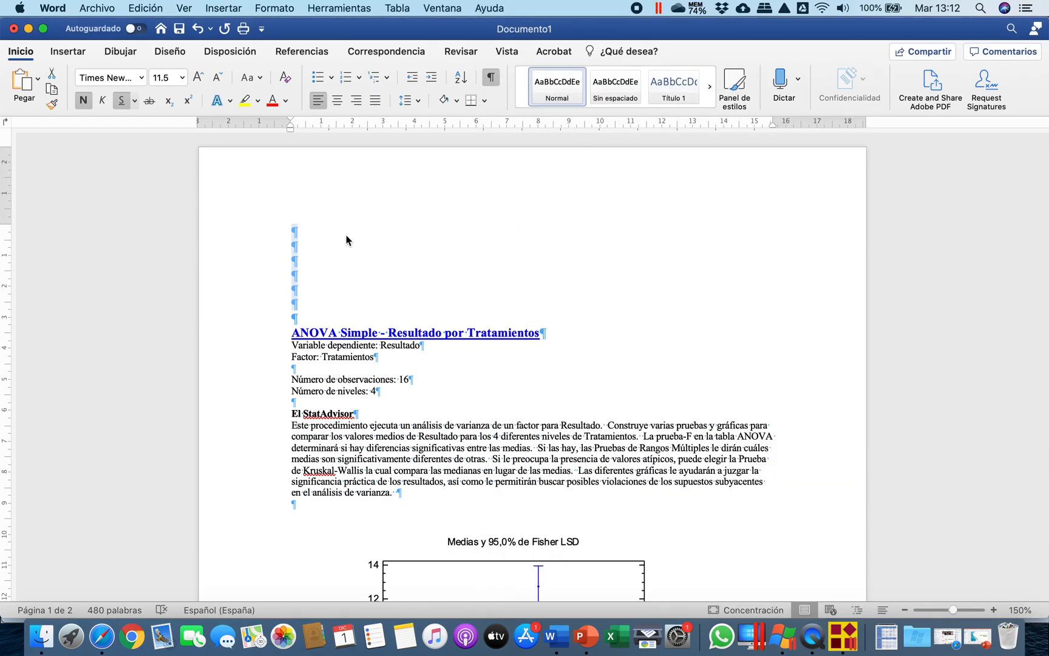
key("BackSpace")
key("super+v")
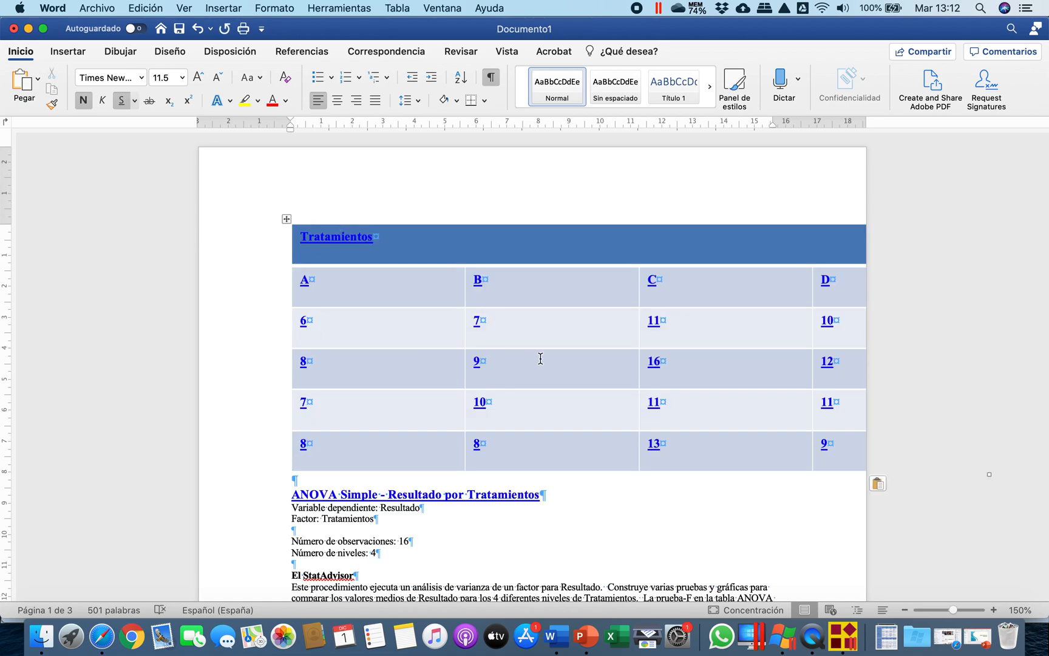
left_click(891, 486)
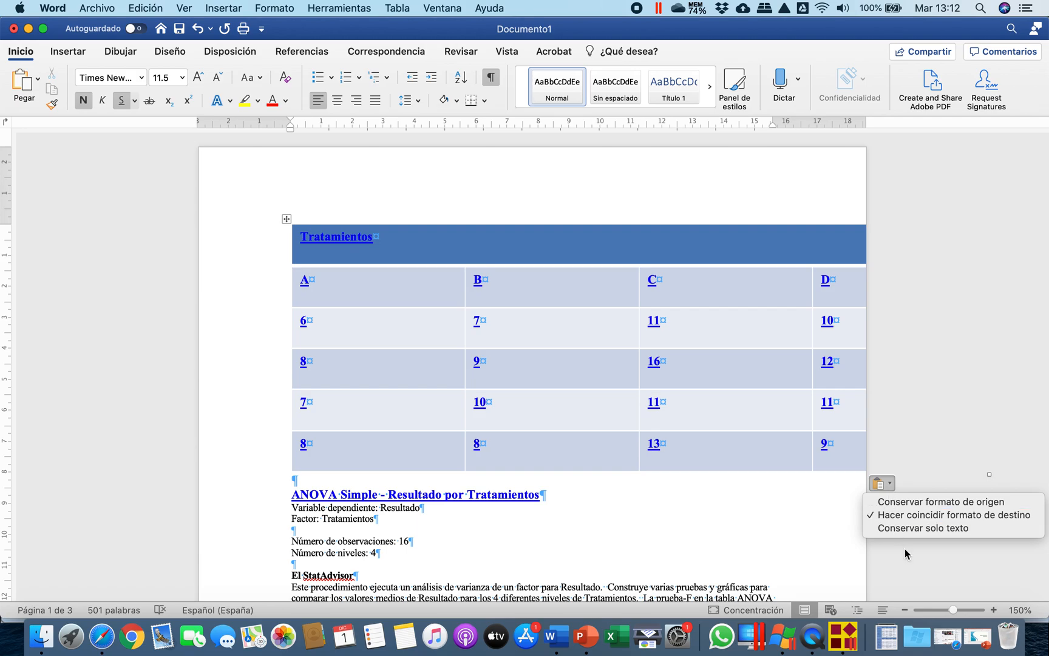
left_click(920, 515)
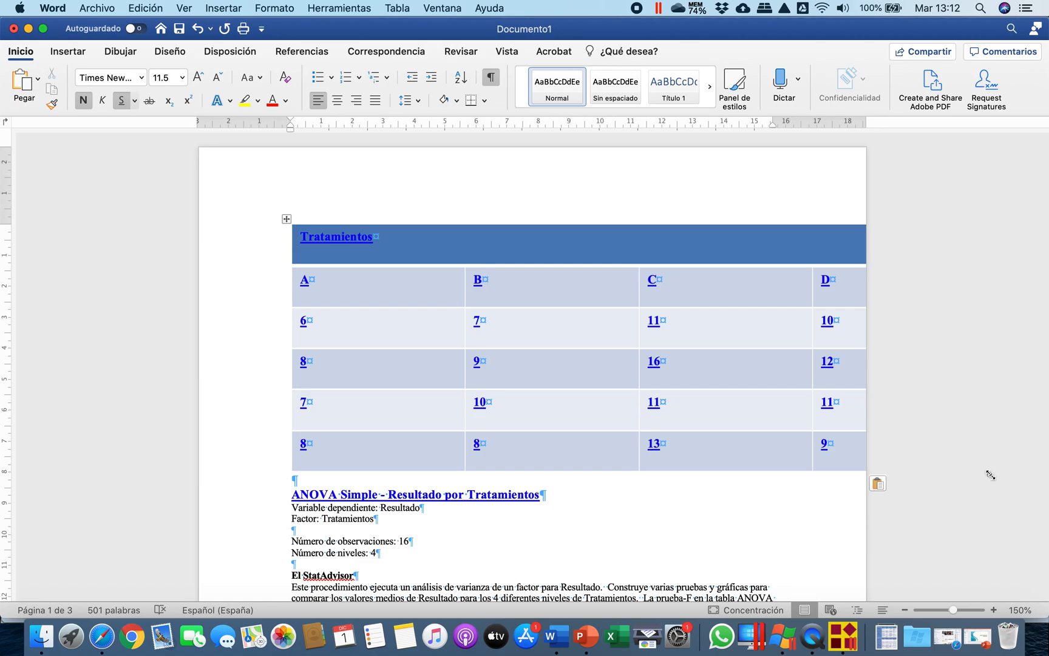
left_click_drag(990, 474, 732, 467)
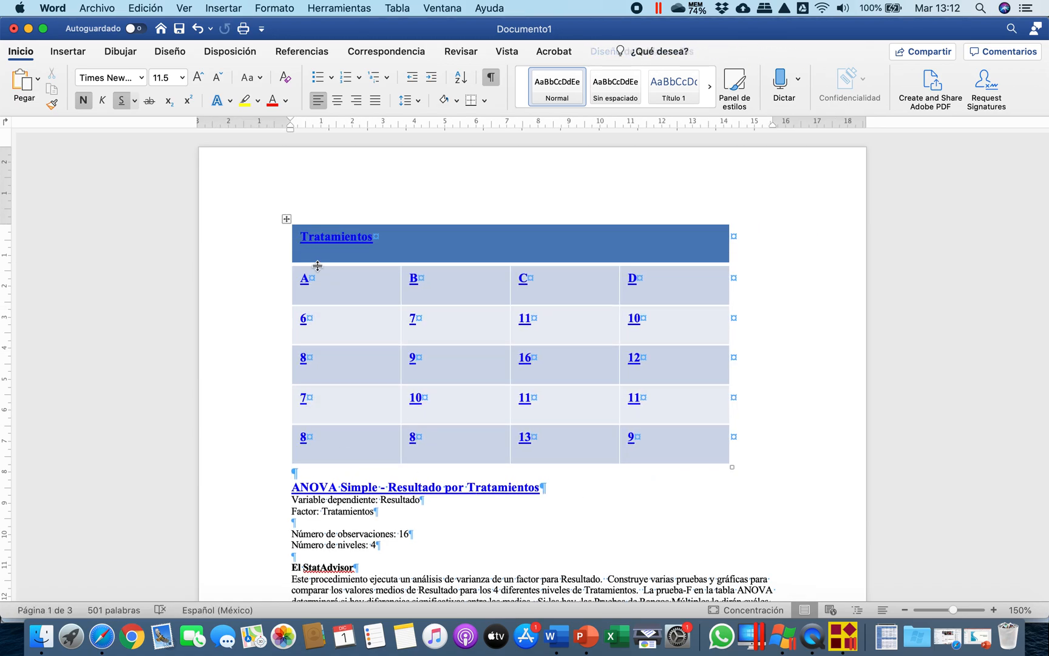
- Move the Tratamientos table down one line and add the title PROBLEMA 1 above it
left_click(286, 219)
key("super+c")
key("super+x")
key("Return")
key("Return")
key("super+v")
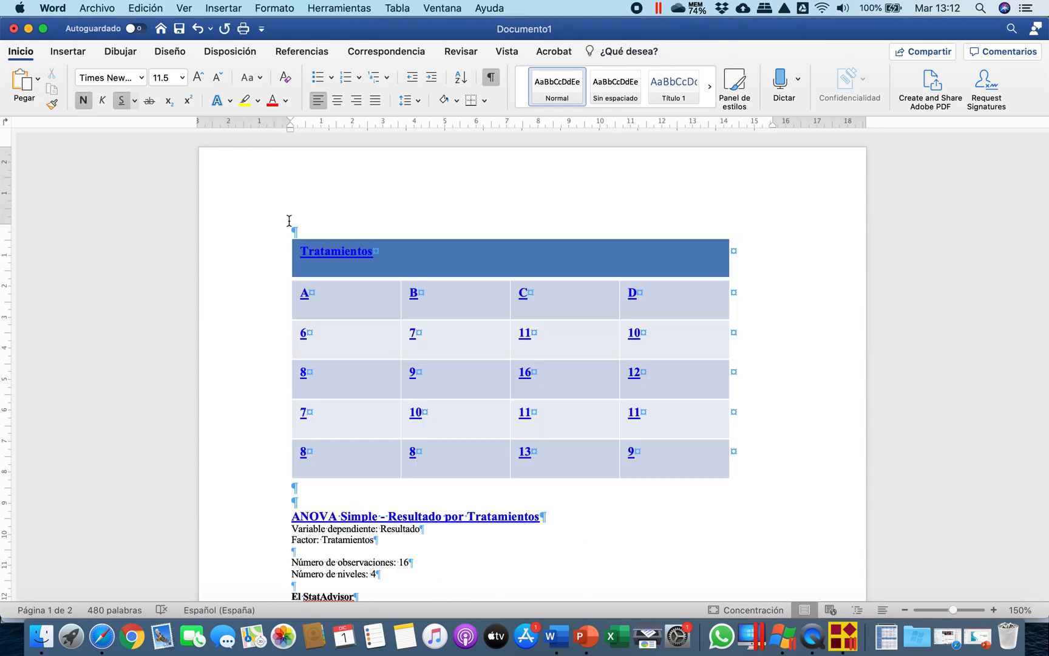
type("PROBLEMA 1")
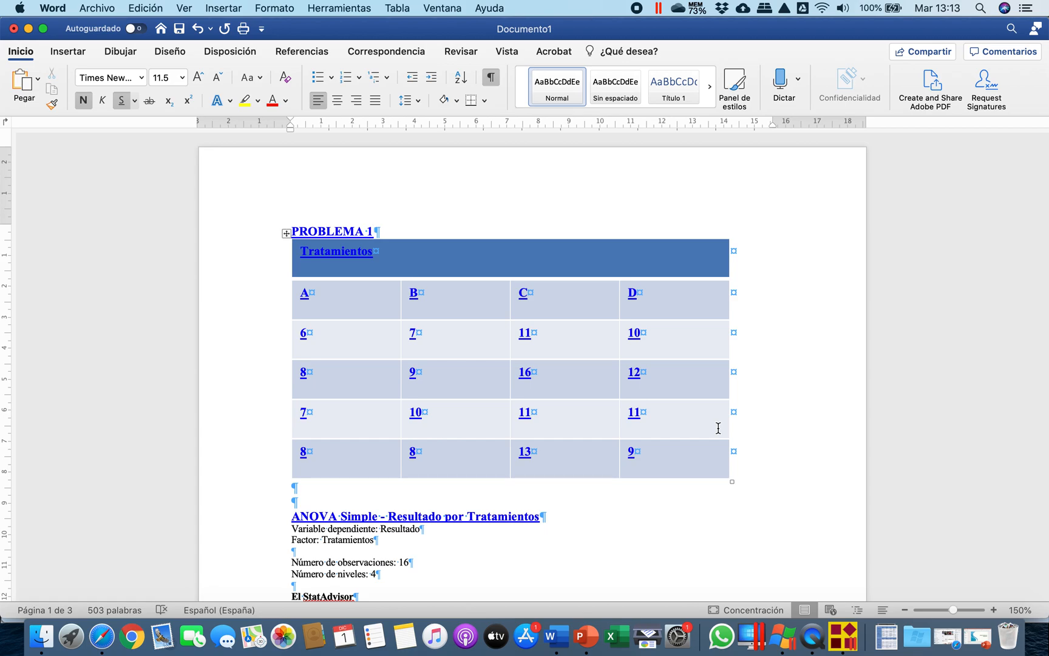
scroll(555, 440, "down", 6)
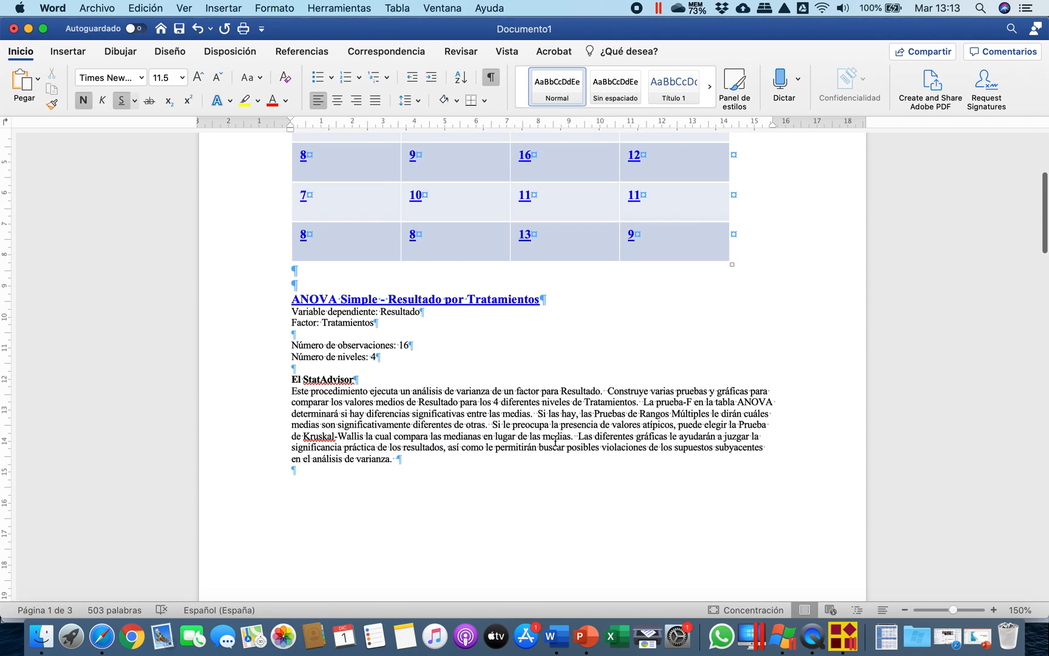
- Review the Word report from the PROBLEMA 1 title and Tratamientos table through the StatReporter text, charts and tables
scroll(555, 440, "down", 3)
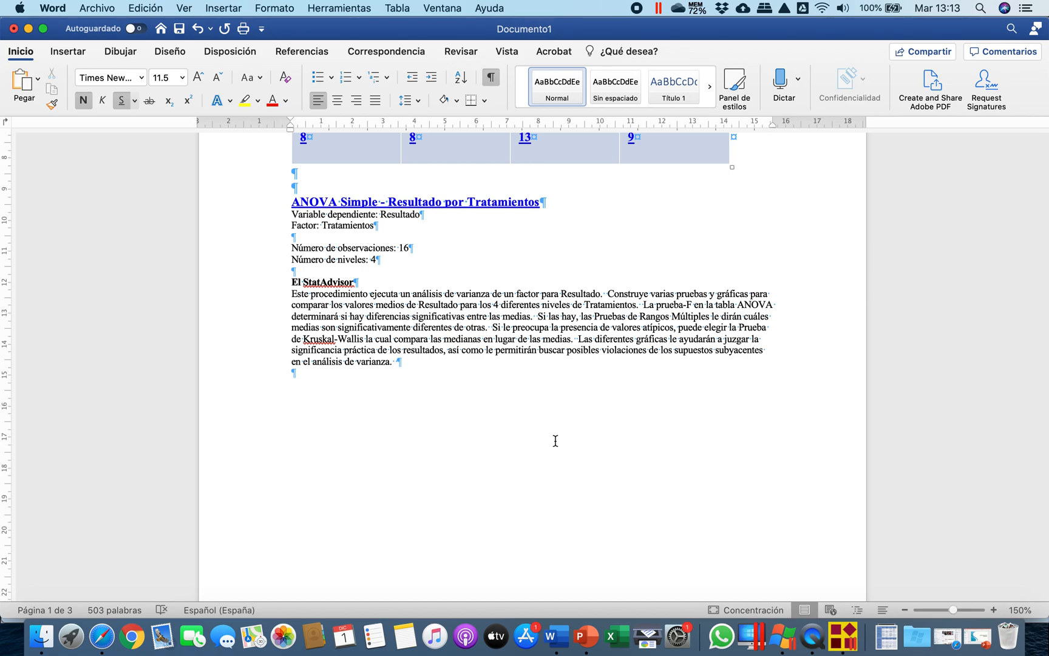
scroll(555, 441, "up", 10)
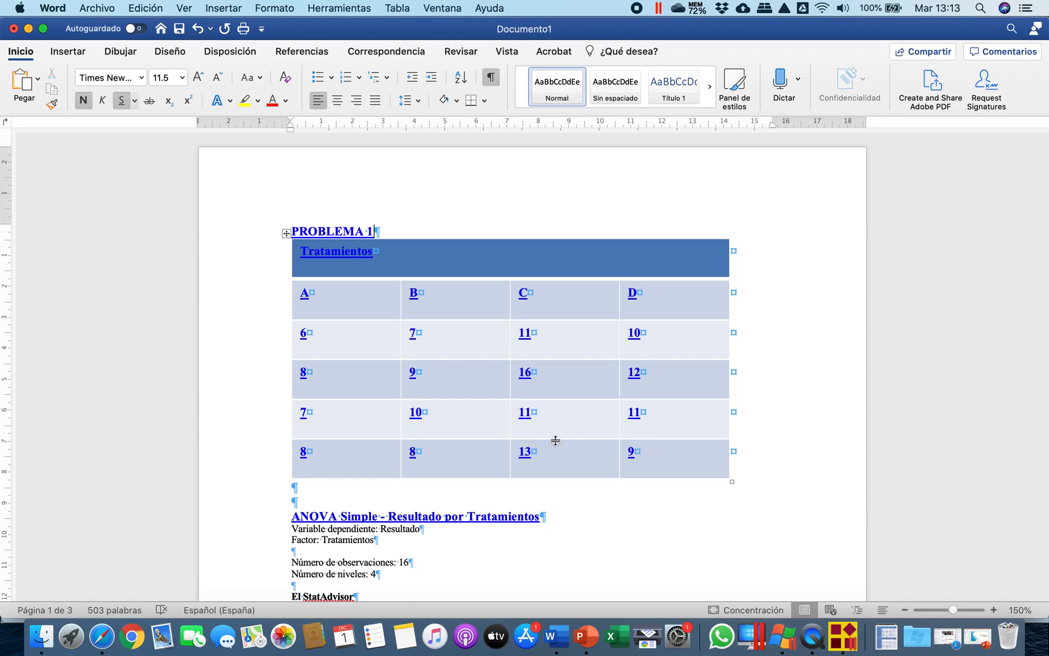
scroll(555, 440, "down", 15)
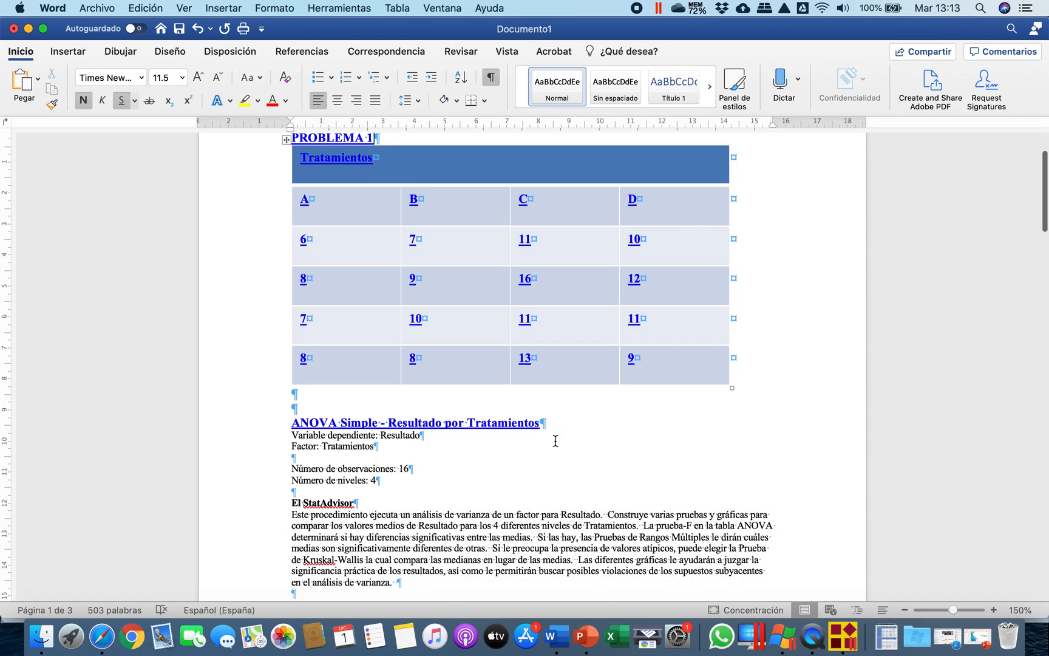
scroll(555, 440, "down", 1)
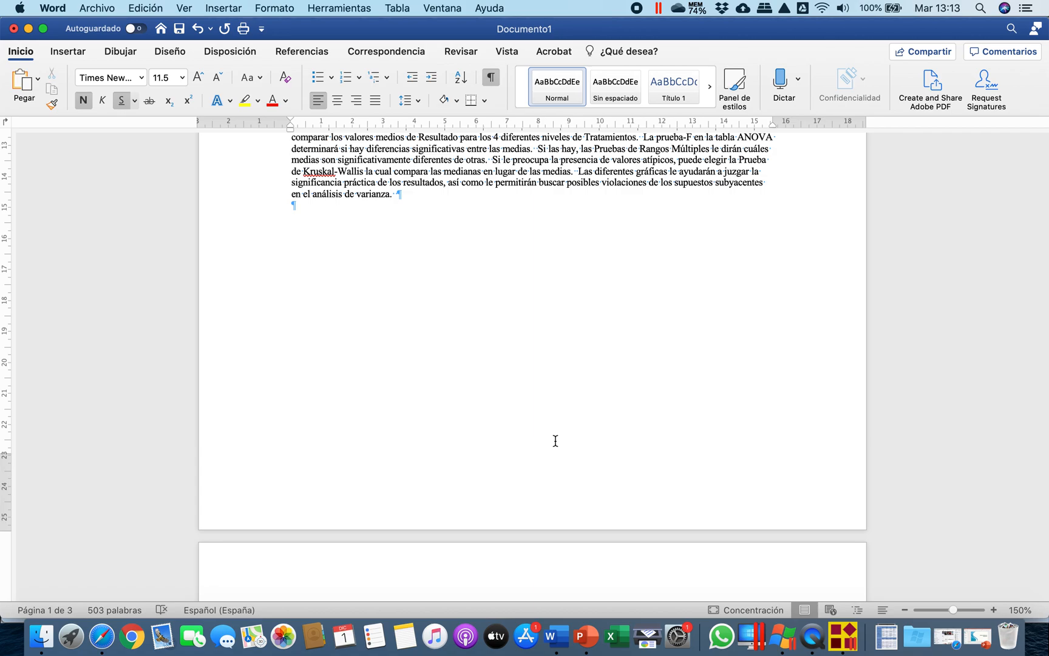
scroll(555, 440, "up", 14)
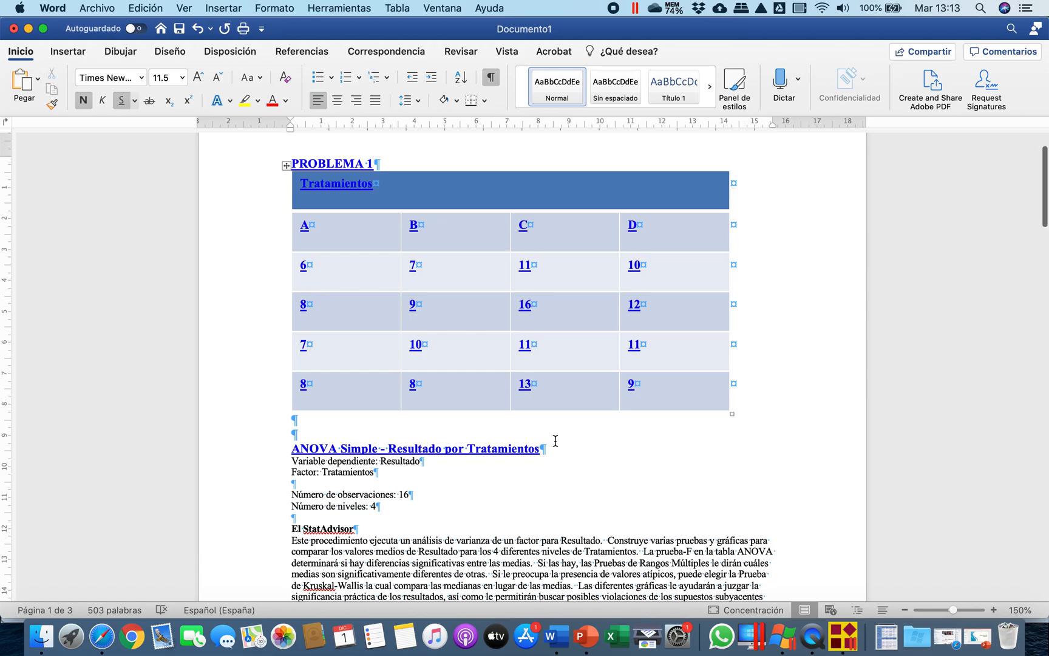
scroll(554, 440, "down", 20)
scroll(555, 440, "down", 20)
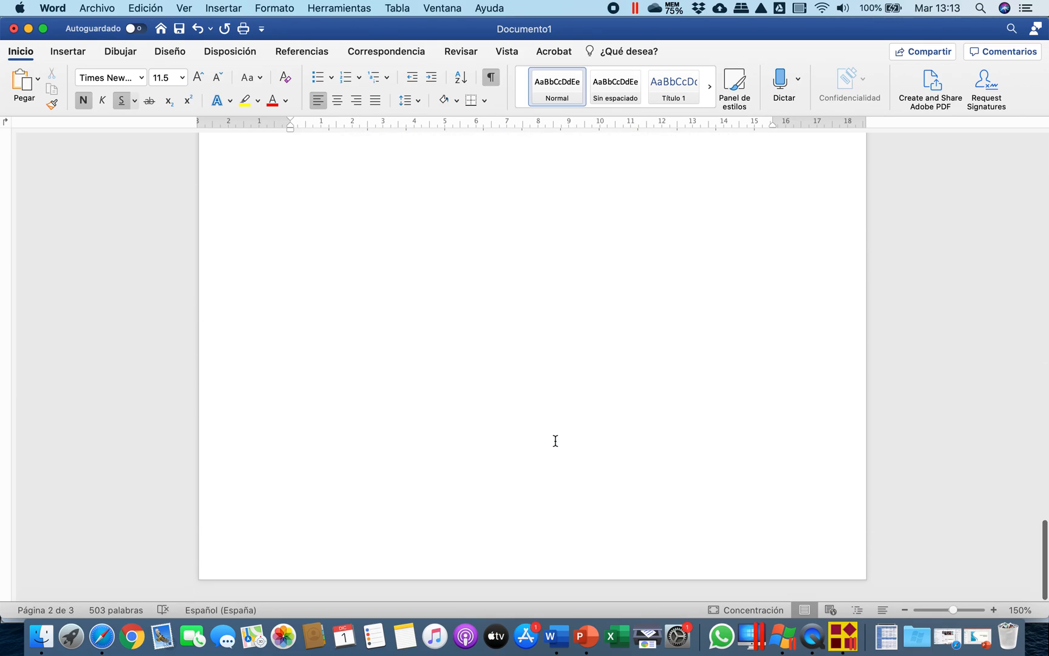
scroll(555, 440, "up", 20)
scroll(555, 441, "up", 10)
scroll(554, 440, "down", 4)
- Add the heading Problema 2 after the last StatAdvisor paragraph at the end of the report, with the placeholder text mmmmm on the line below
scroll(555, 440, "down", 20)
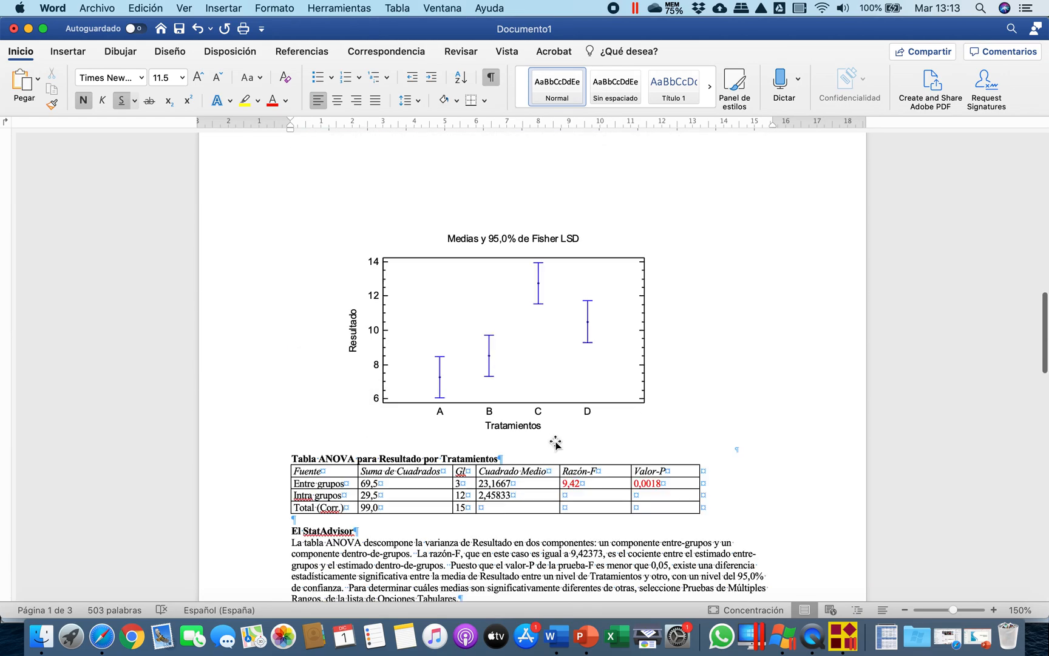
scroll(555, 440, "down", 2)
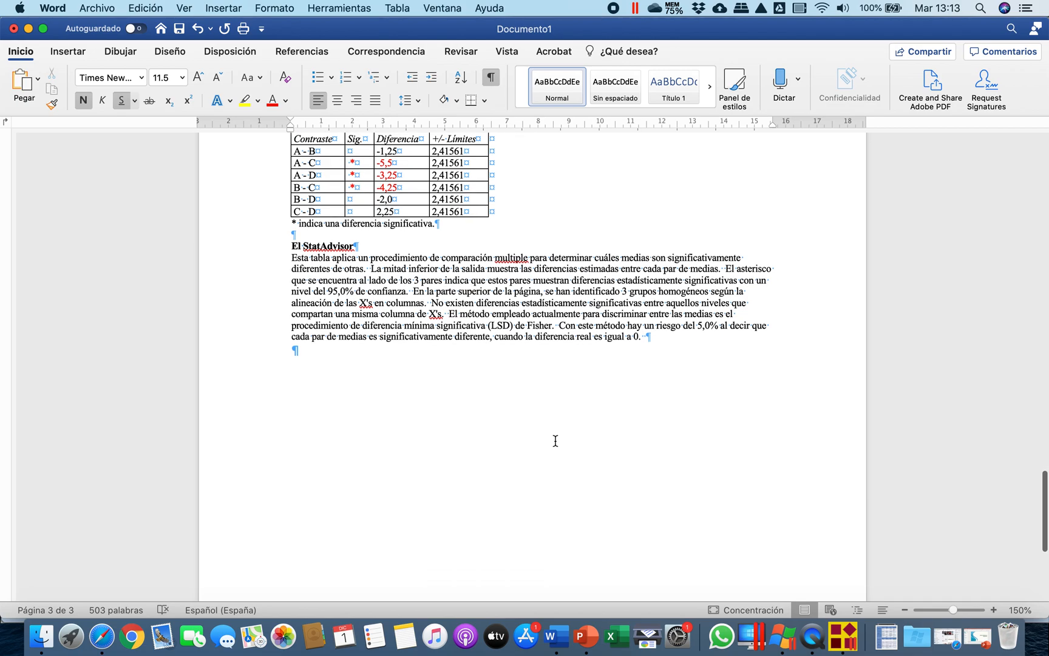
left_click(476, 412)
key("Return")
type("Problema")
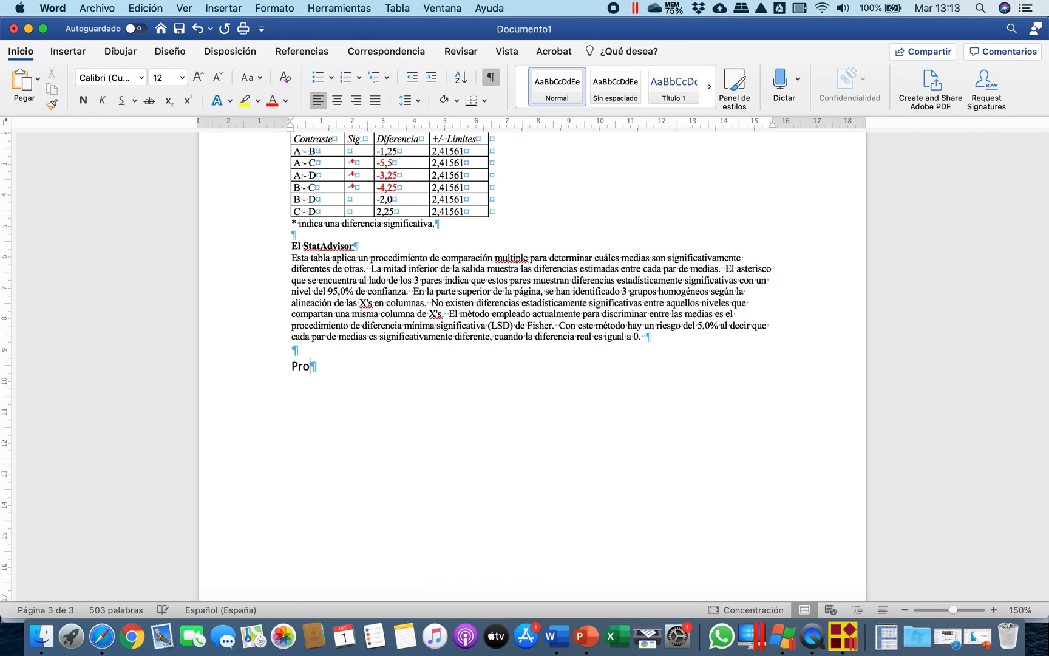
key("Return")
key("Up")
left_click(474, 380)
left_click(458, 363)
type("2 ")
type("mmmmm")
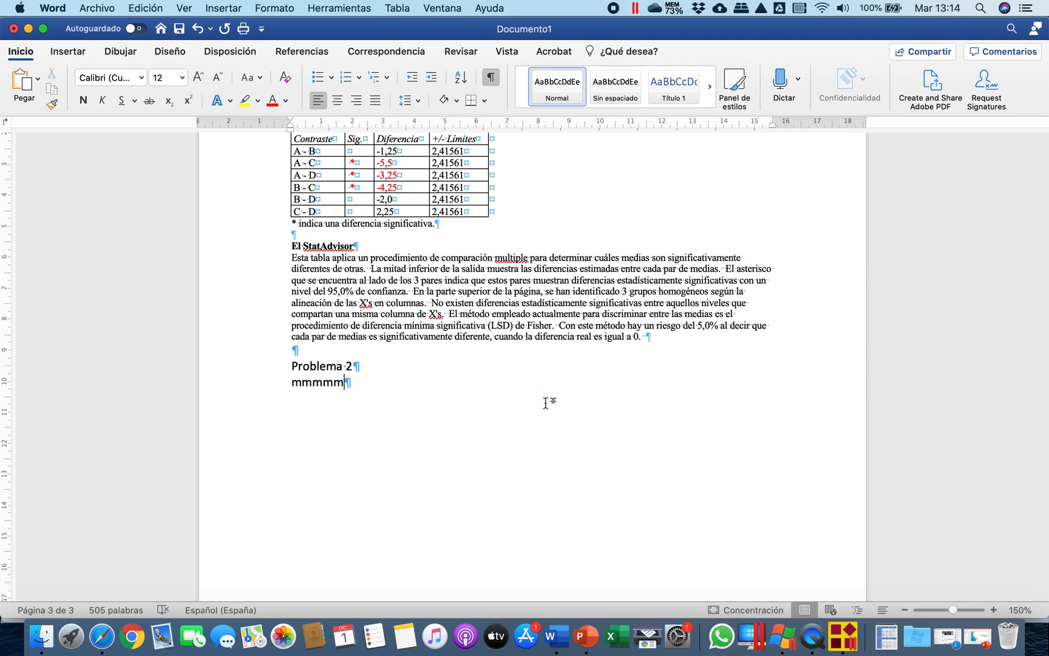
key("ctrl+Up")
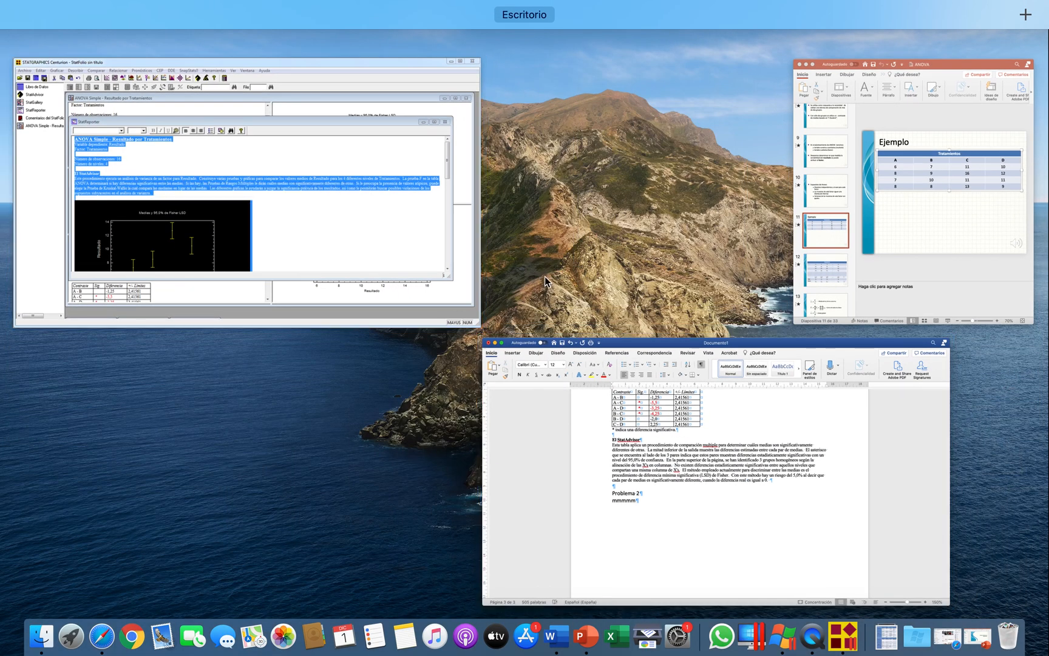
left_click(317, 241)
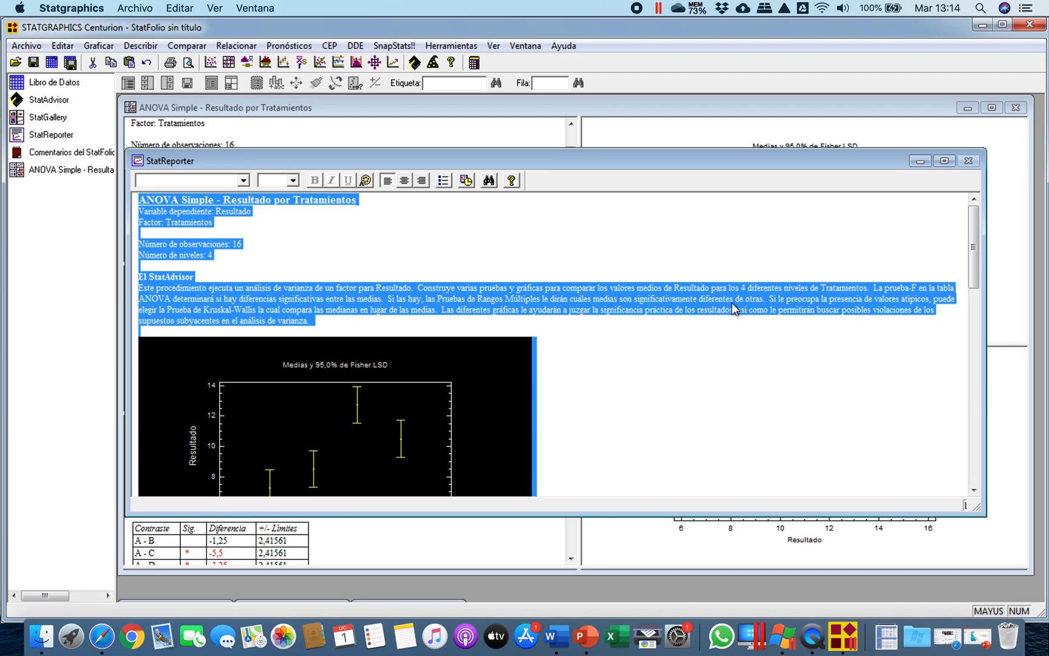
key("ctrl+Up")
left_click(482, 448)
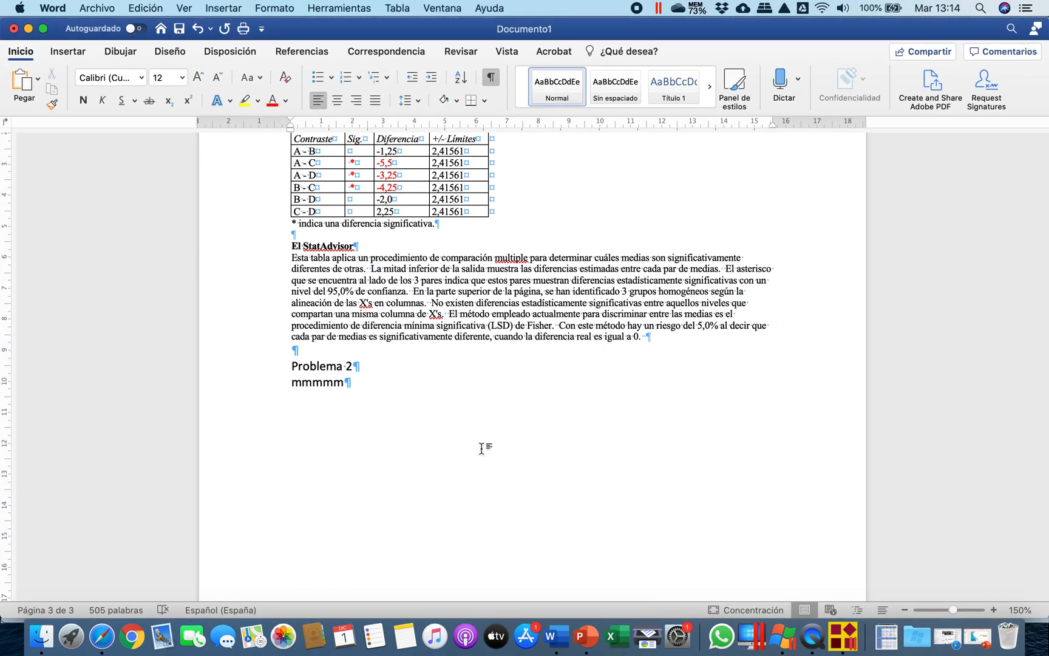
- Switch to Statgraphics, clear all content from the StatReporter and minimize its window
key("ctrl+Up")
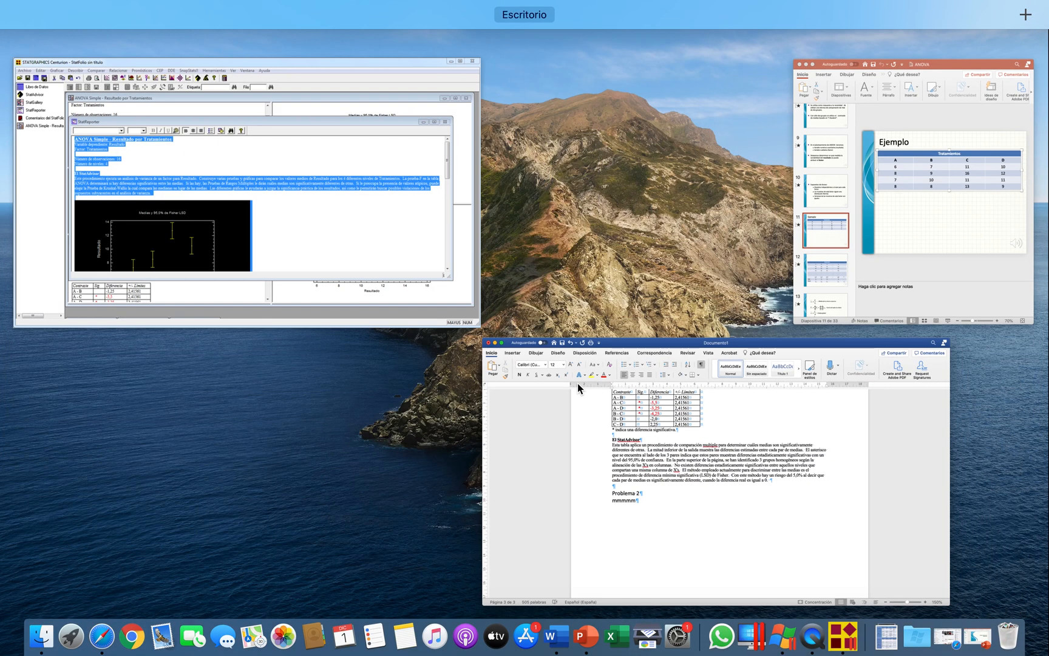
left_click(341, 229)
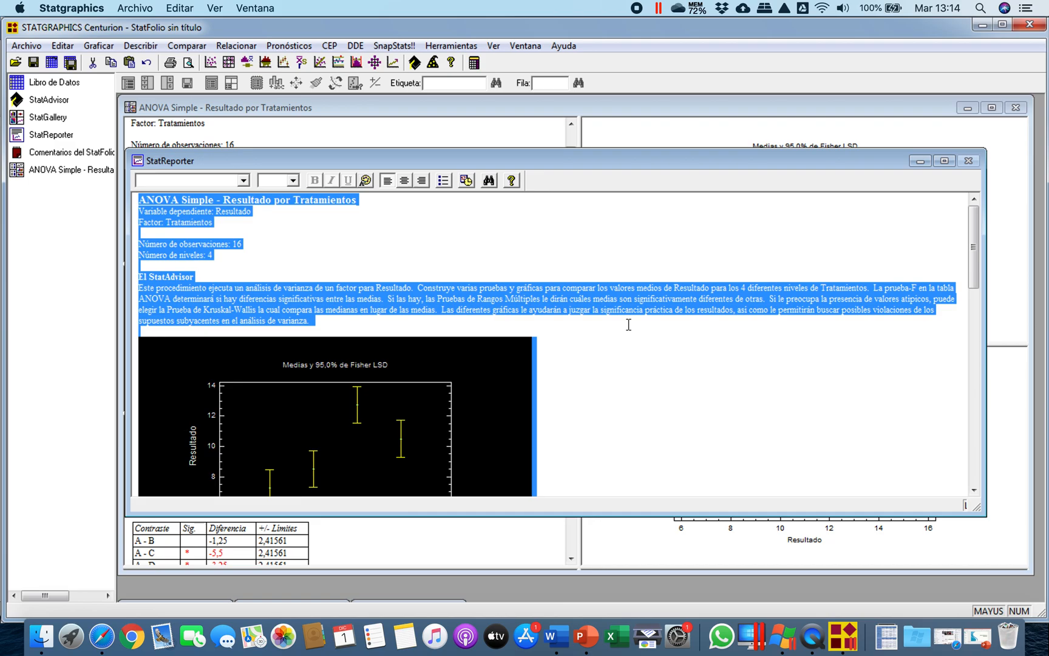
left_click(656, 249)
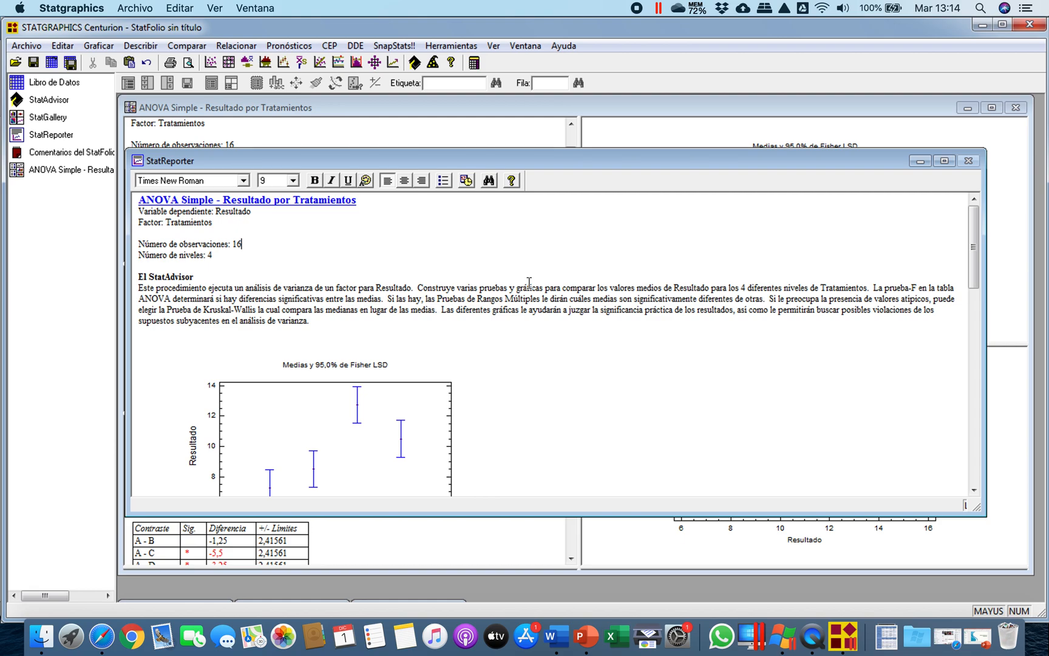
right_click(527, 250)
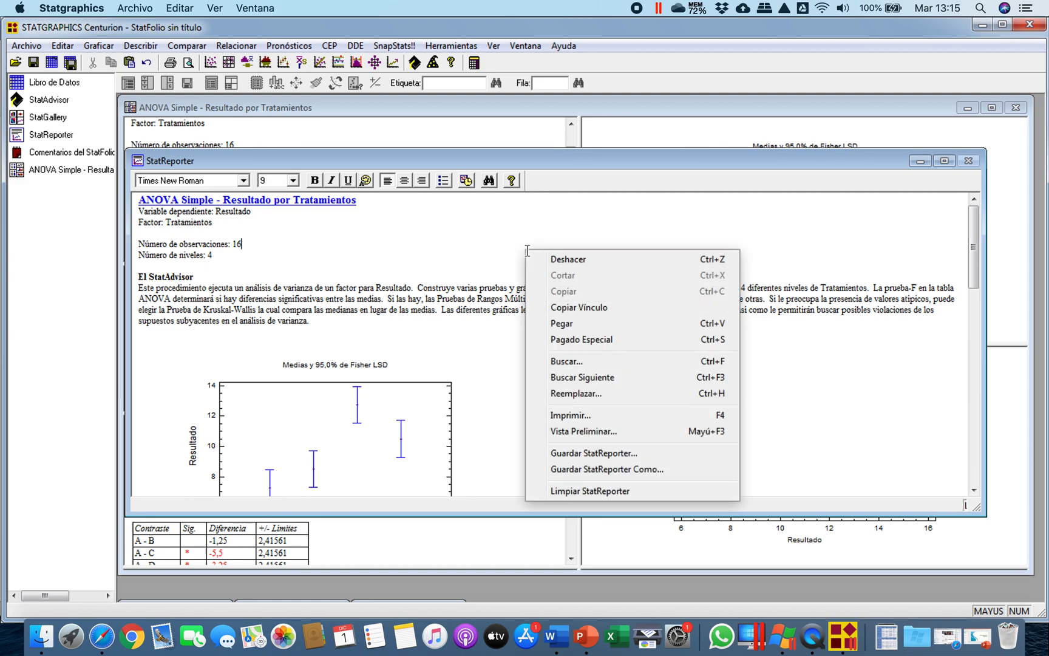
left_click(613, 492)
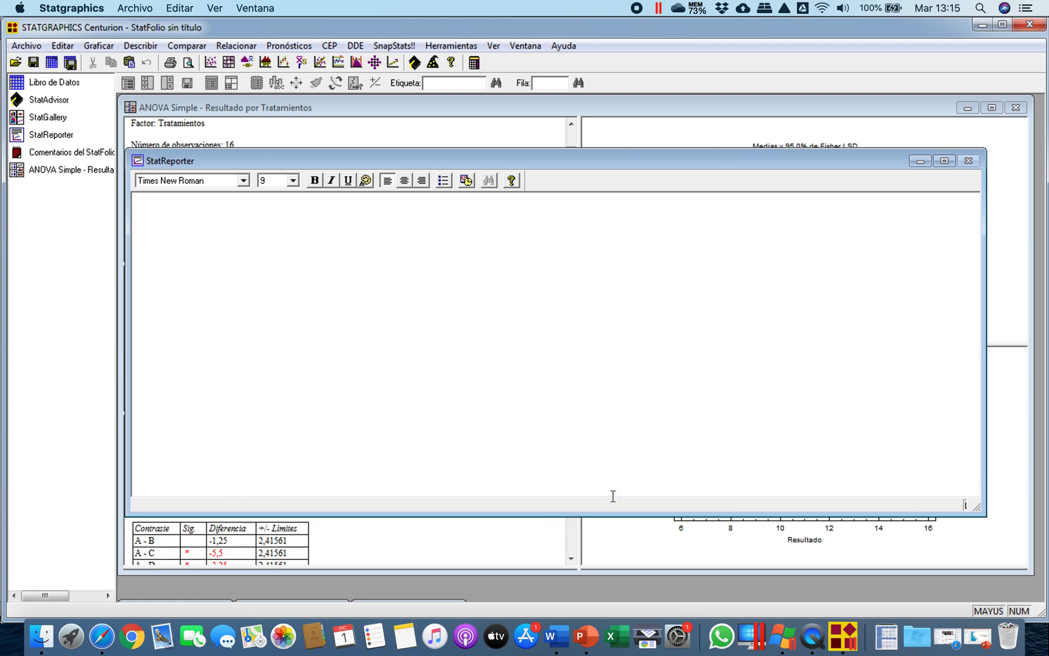
left_click(921, 161)
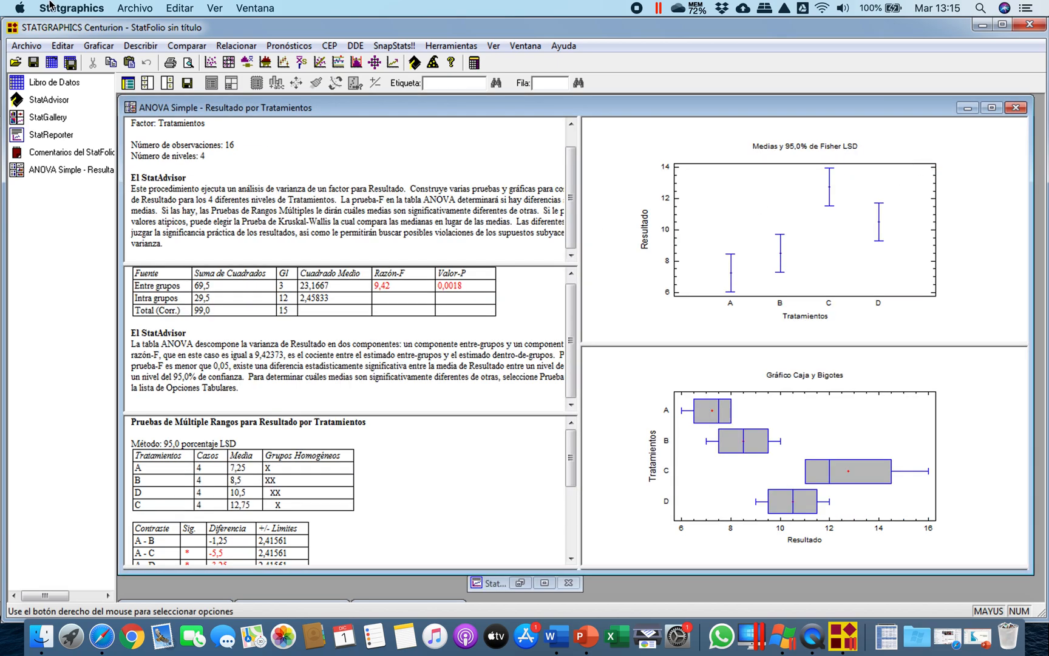
- Examine the data book's Tratamientos and Resultado columns, the ANOVA Simple results and the options for saving the StatFolio or the data
left_click(28, 47)
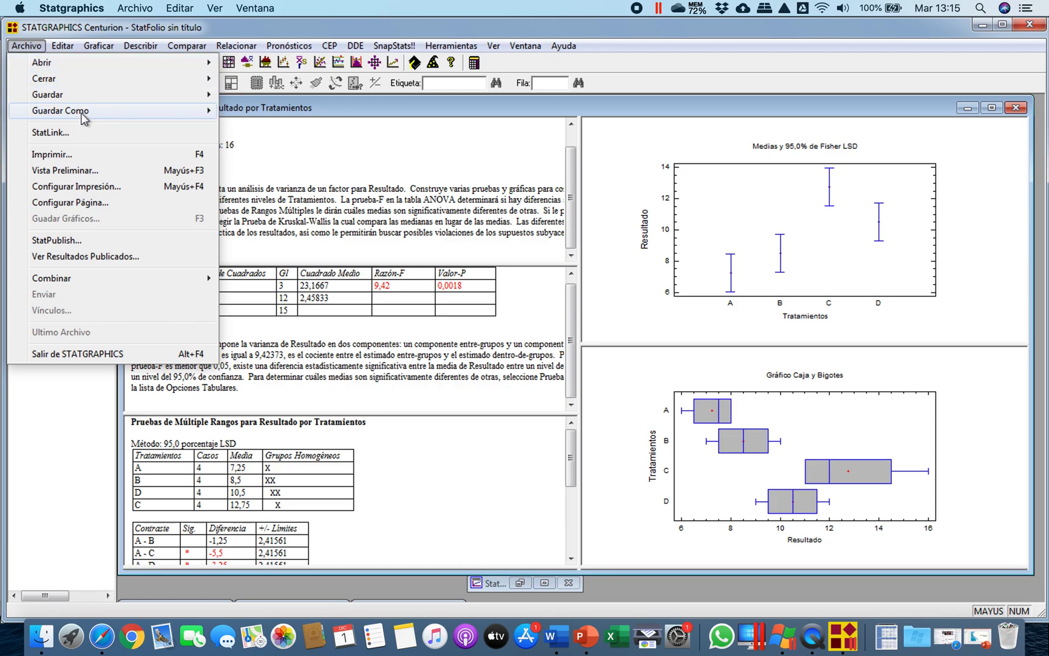
mouse_move(83, 118)
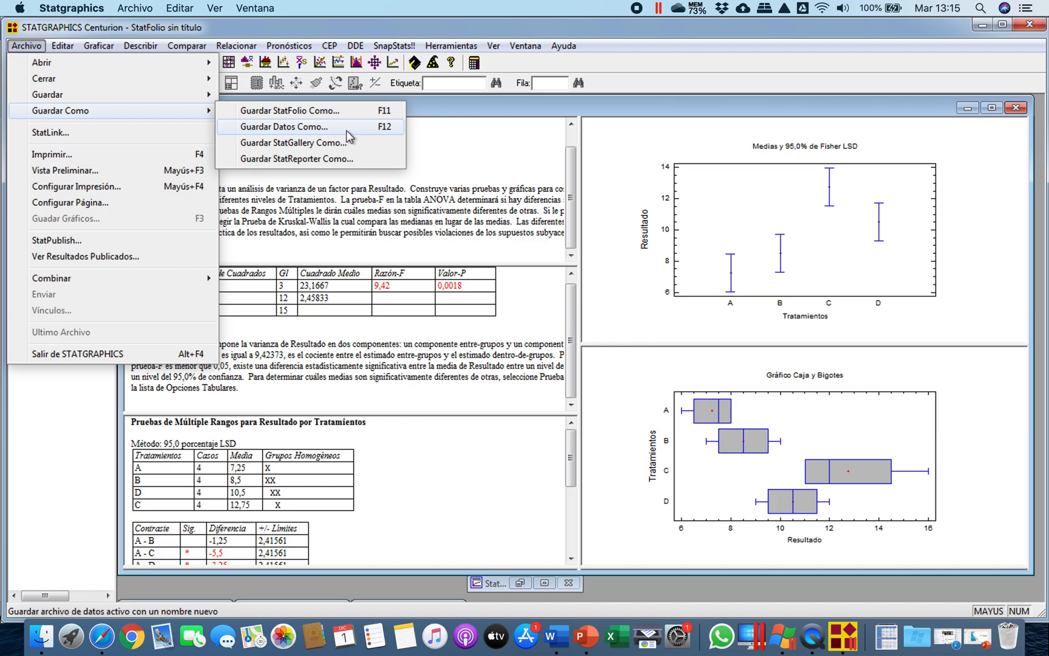
left_click(622, 107)
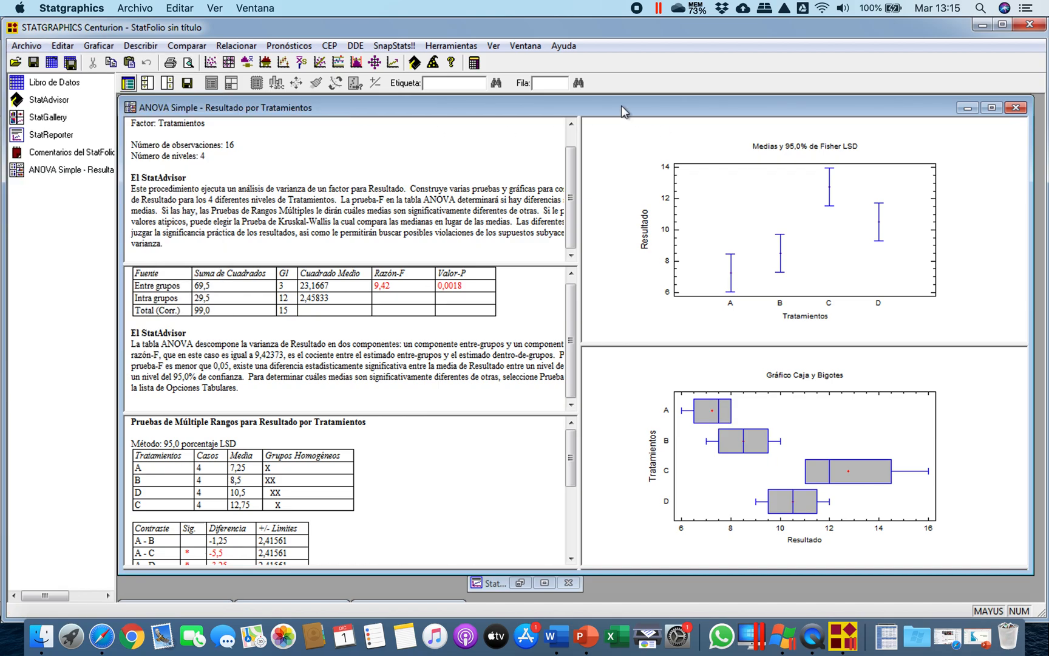
left_click(53, 83)
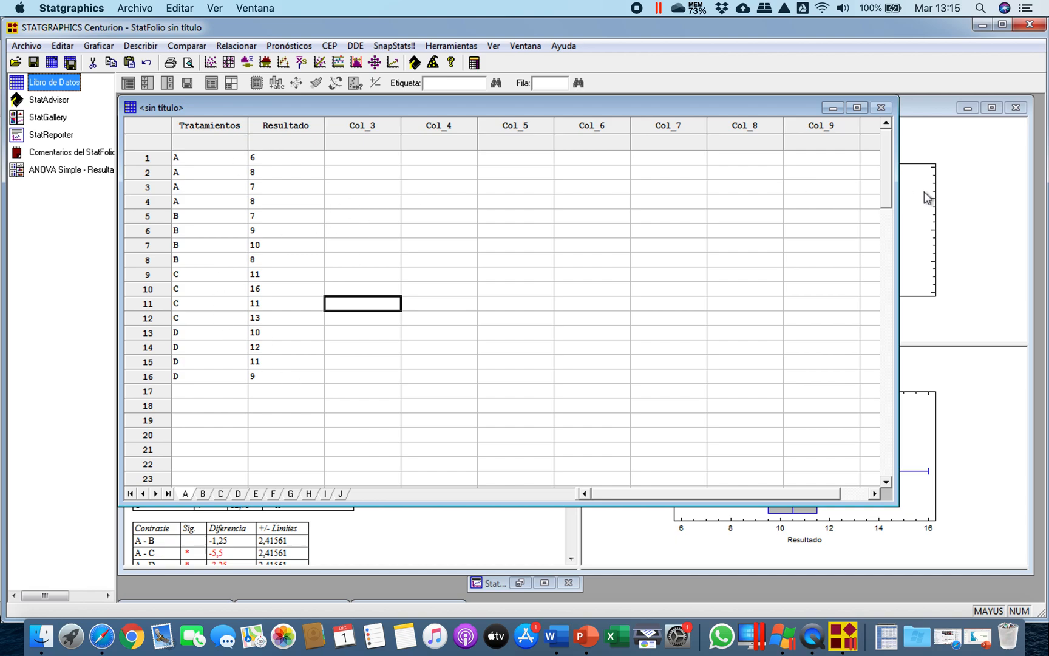
left_click(985, 205)
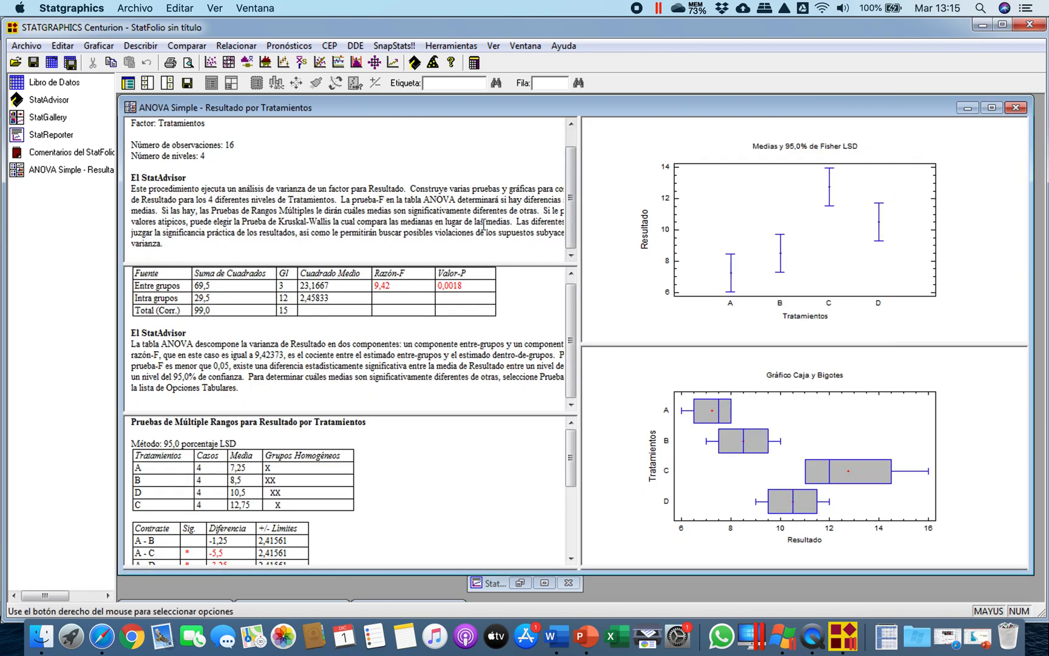
left_click(27, 46)
left_click(27, 47)
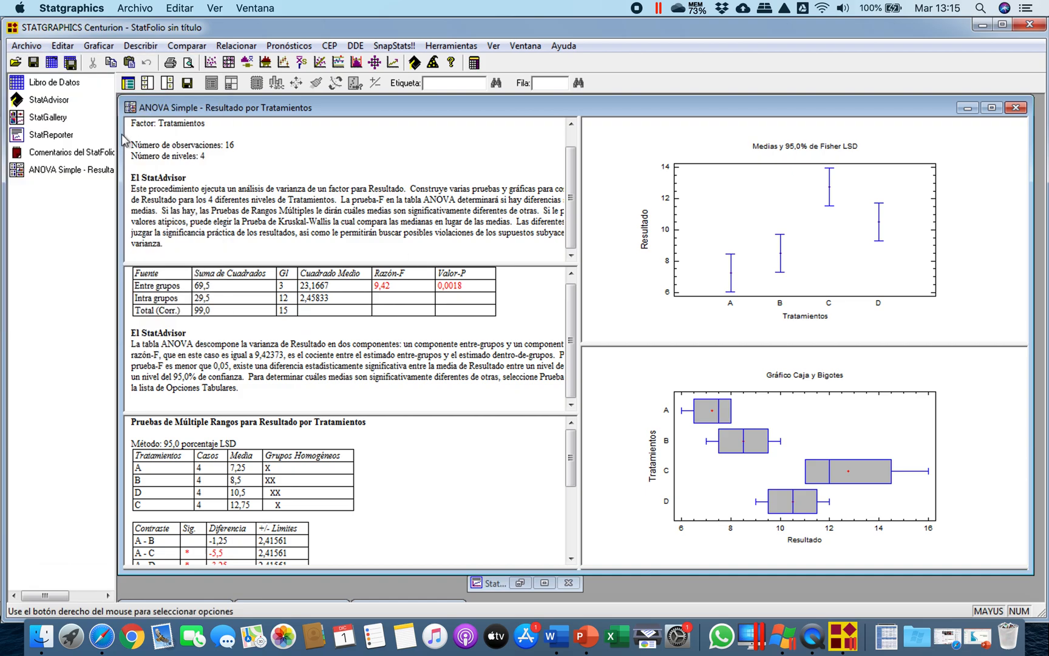
left_click(61, 82)
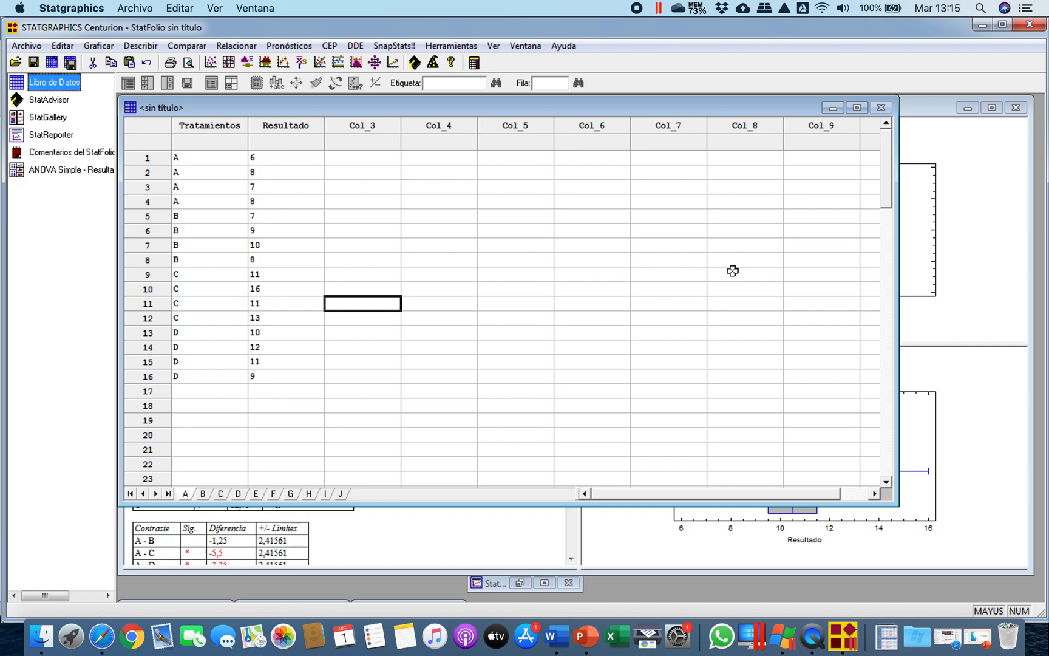
left_click(914, 260)
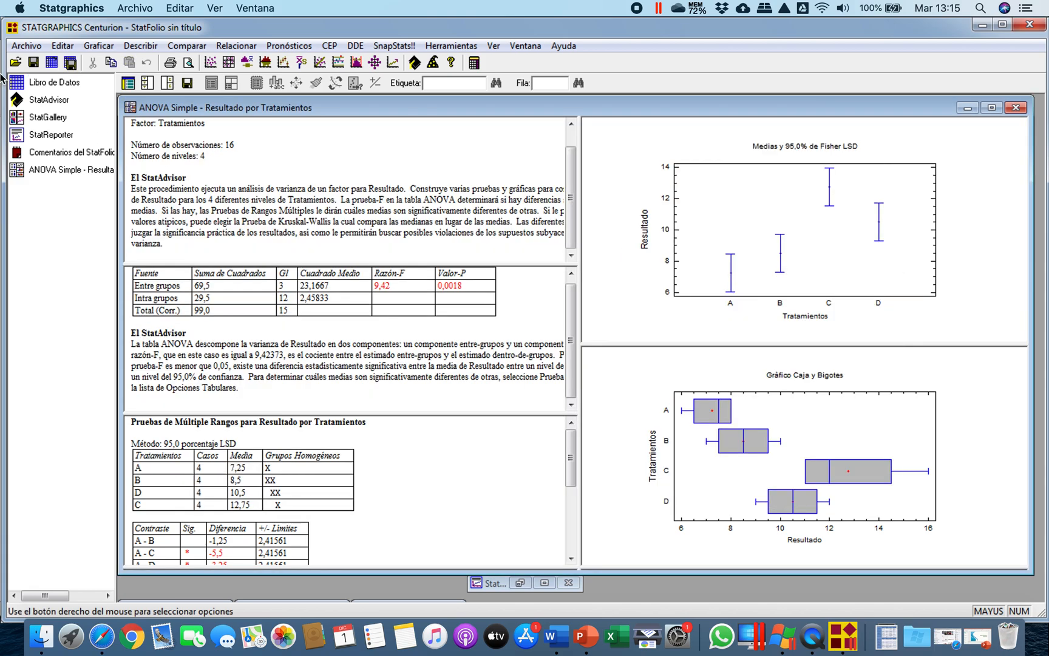
left_click(27, 47)
mouse_move(68, 115)
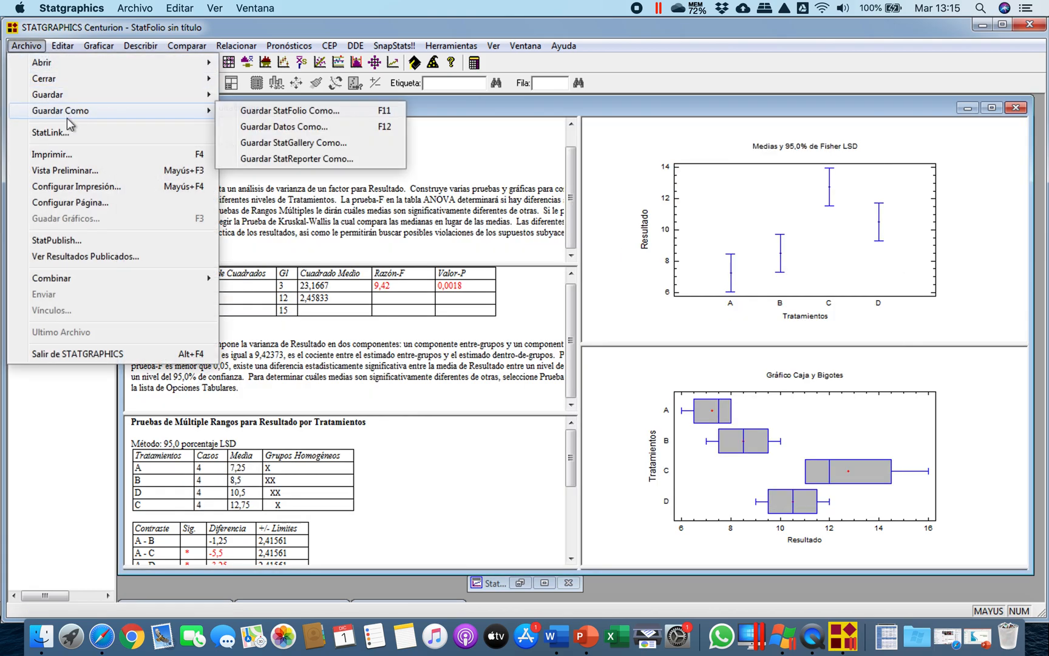
left_click(344, 111)
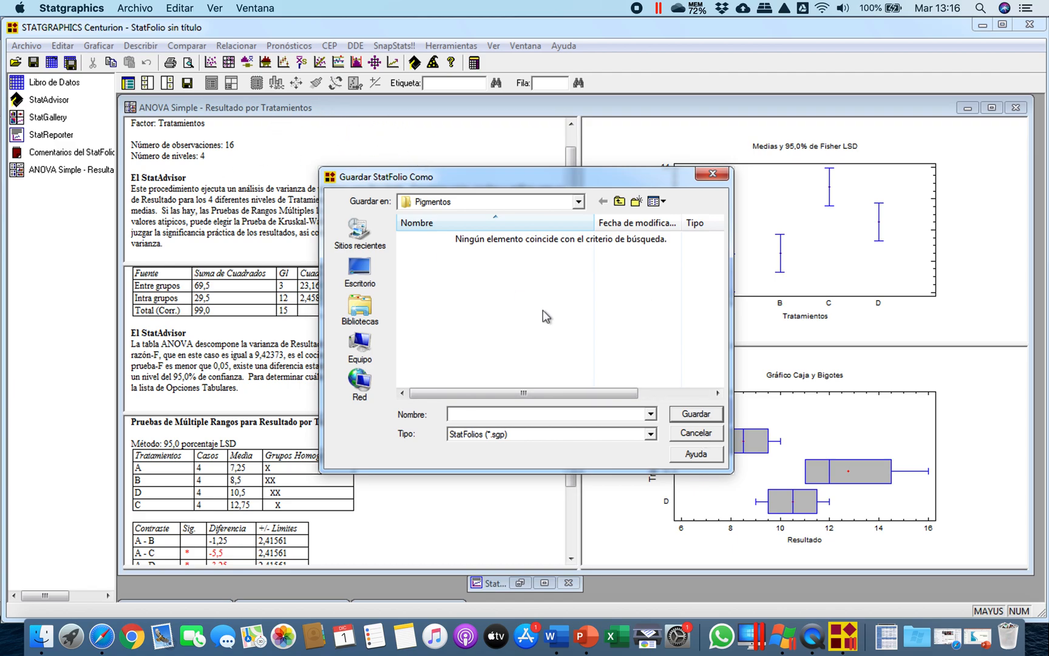
left_click(695, 433)
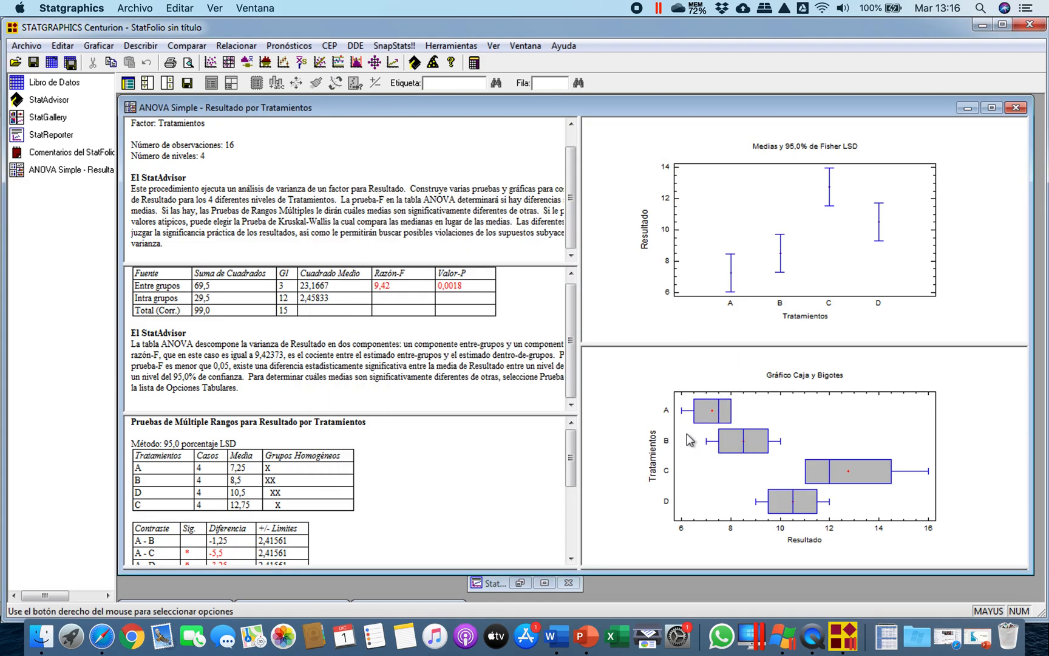
- Delete the ANOVA Simple analysis of Resultado by Tratamientos and close the data without saving sheet A
left_click(1020, 109)
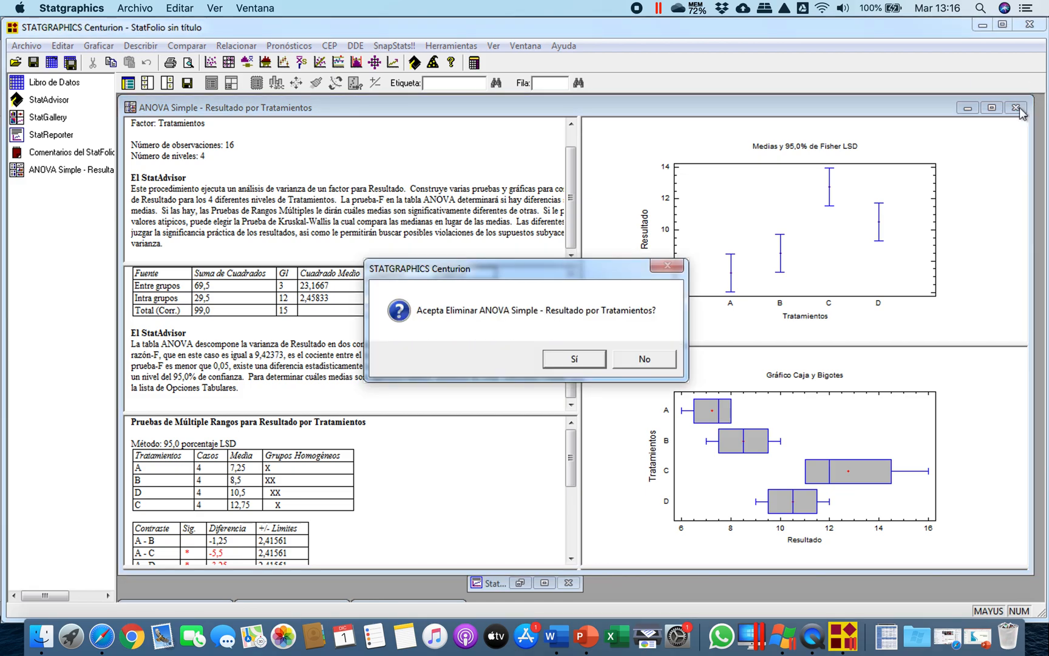
left_click(574, 360)
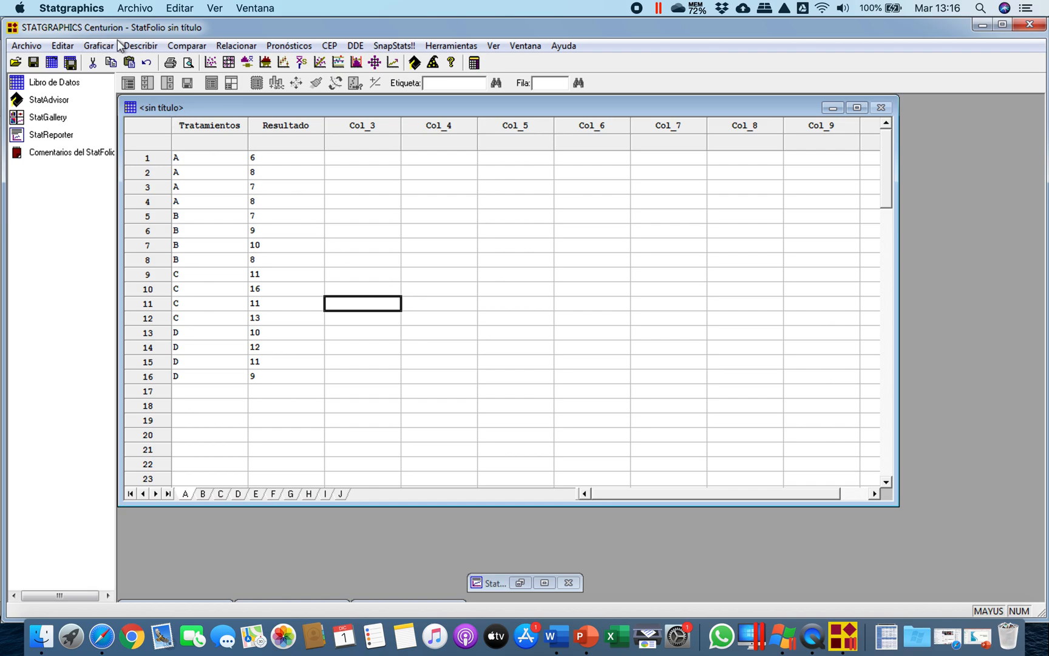
left_click(26, 46)
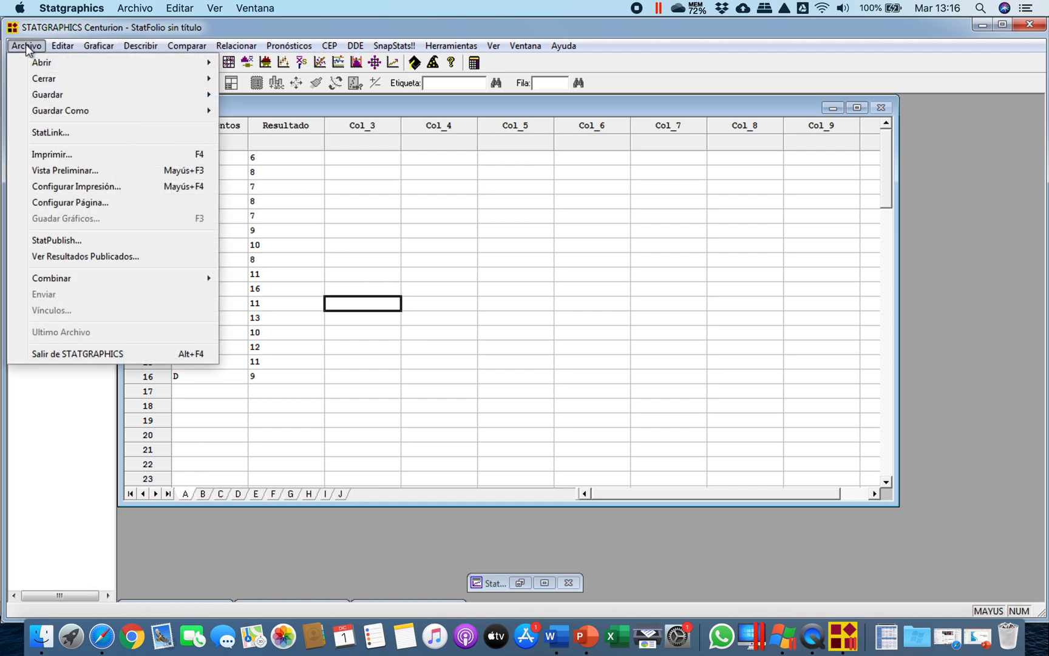
mouse_move(52, 80)
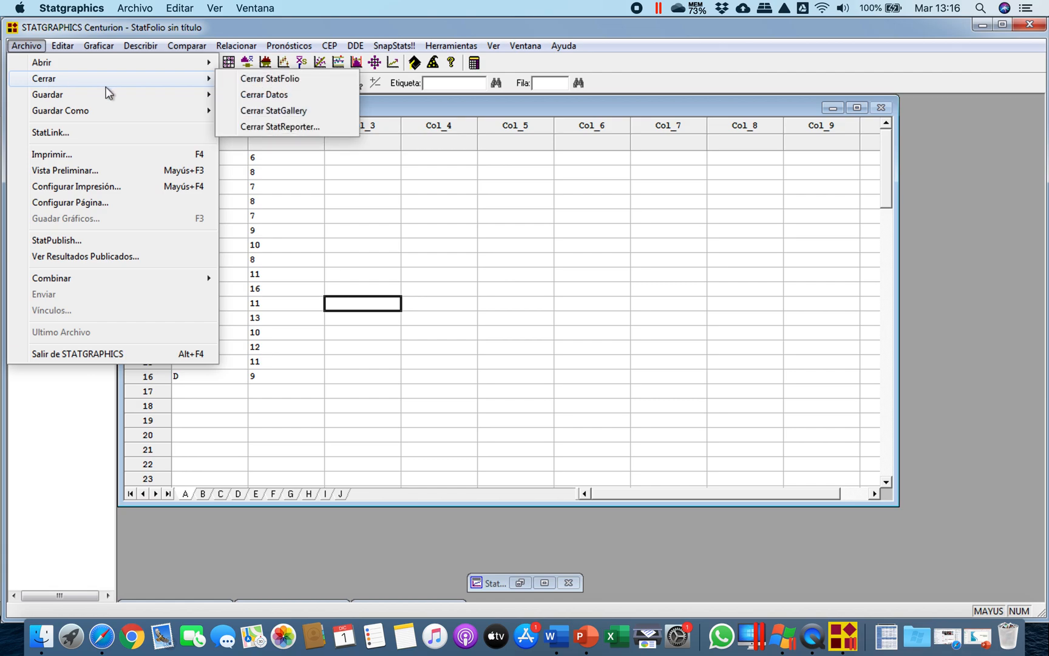
left_click(298, 96)
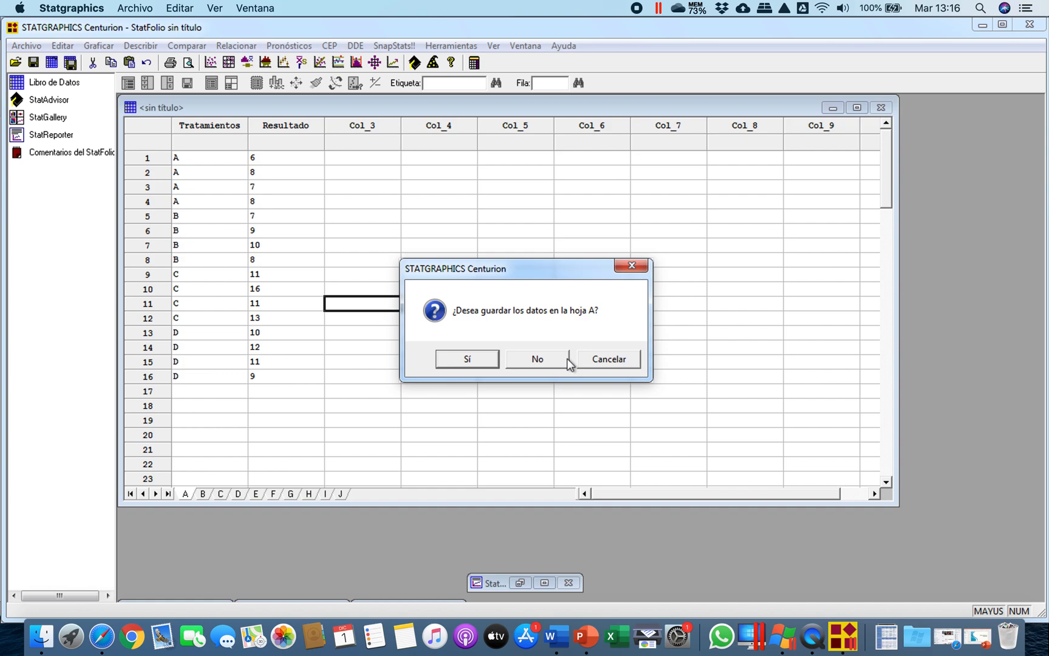
left_click(539, 359)
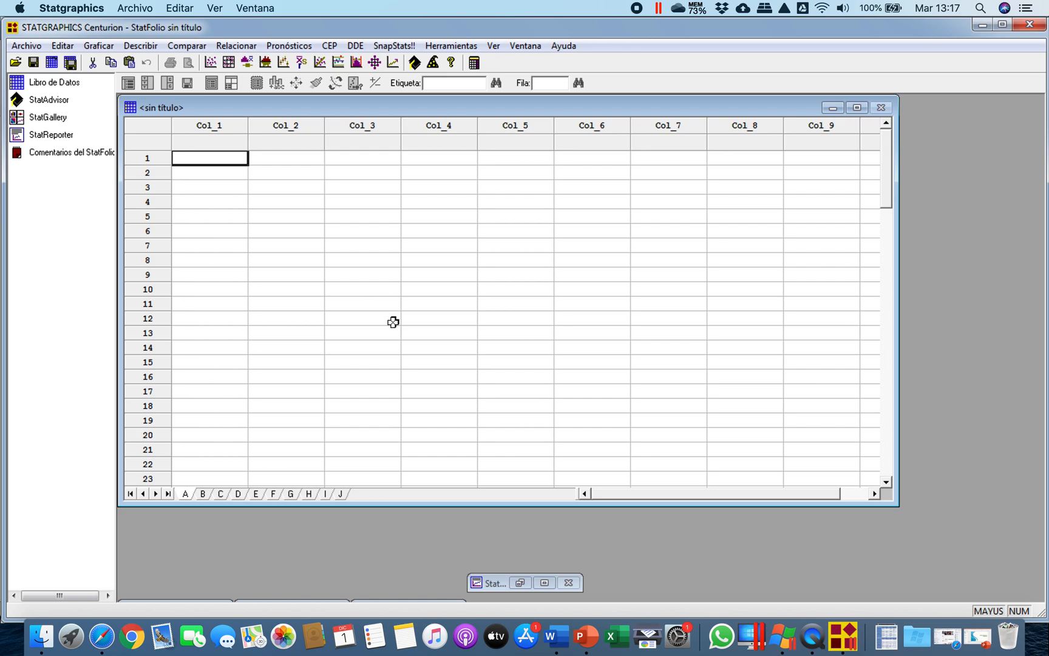
- Exit Statgraphics without saving the StatFolio, and restart it from Windows 7 without loading the temporary StatFolio
left_click(1029, 24)
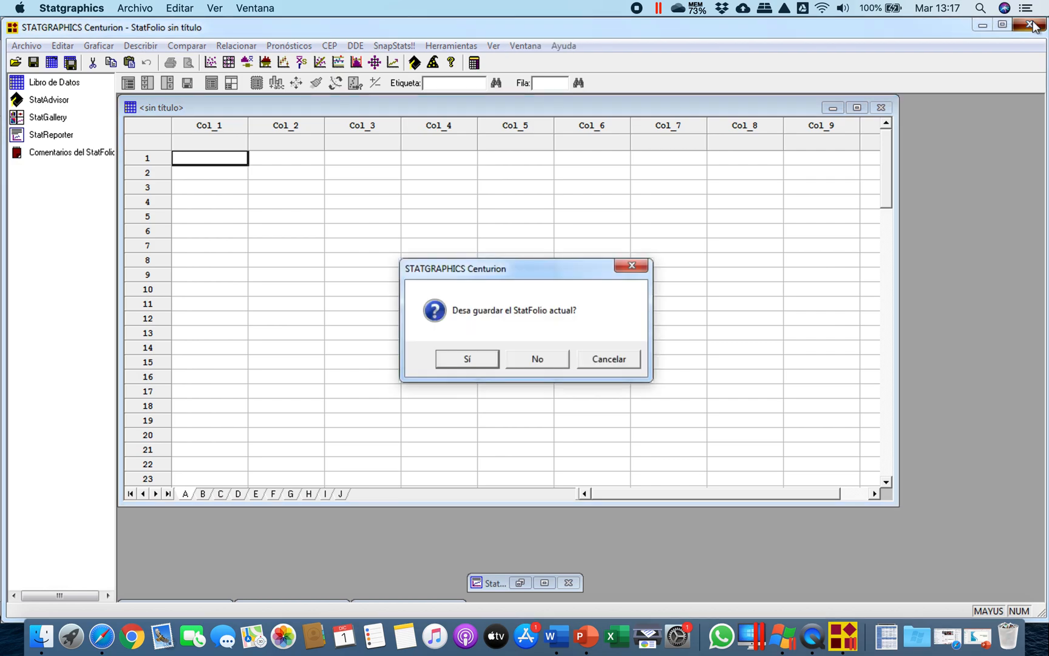
left_click(537, 359)
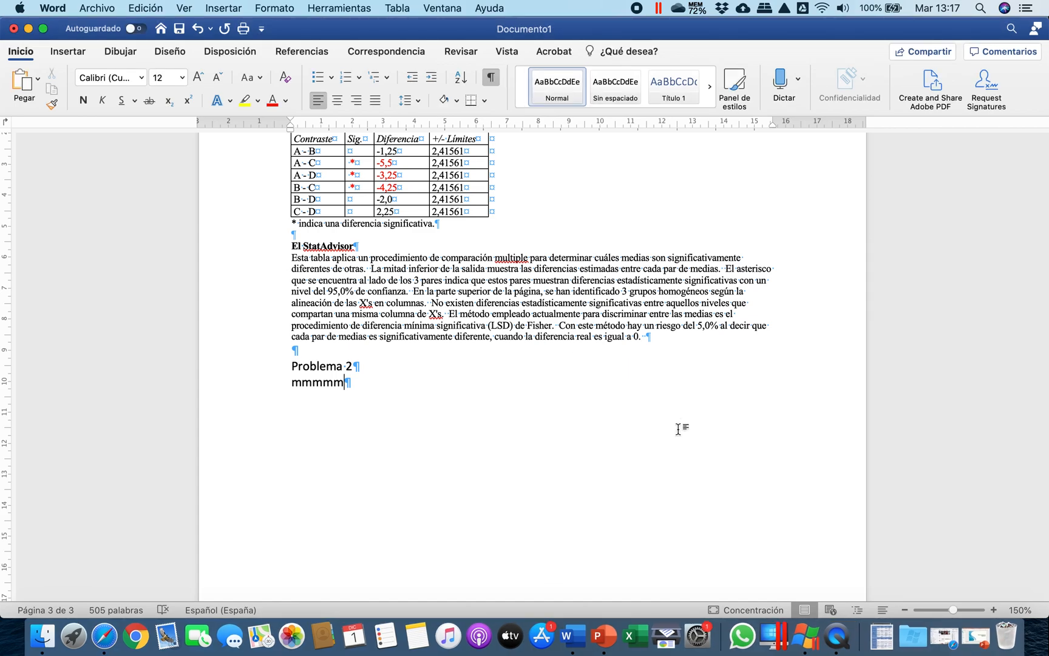
left_click(817, 642)
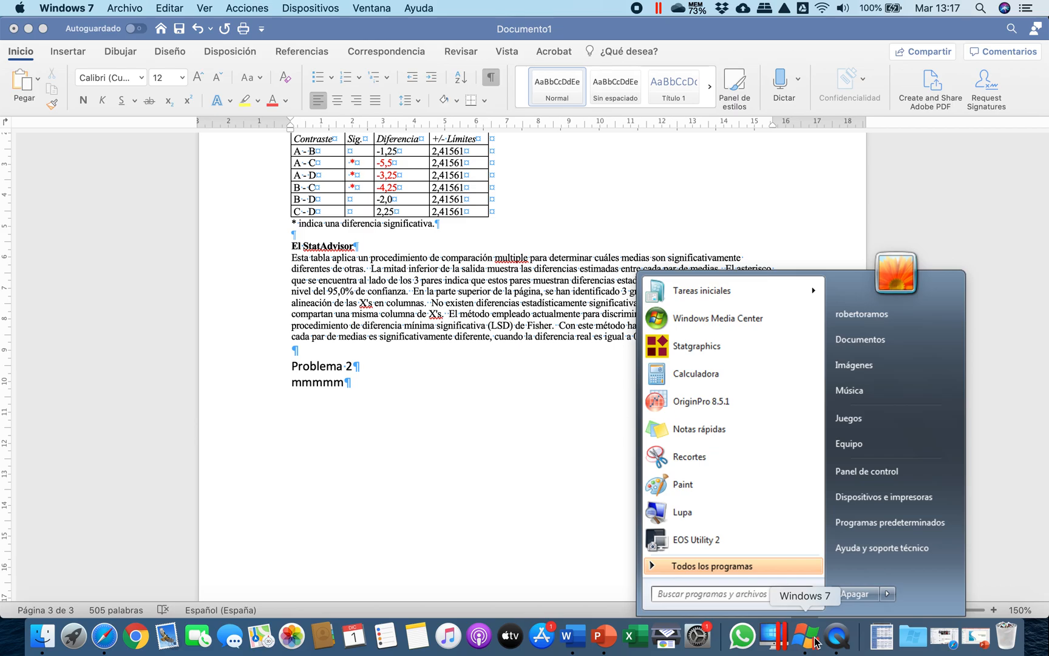
left_click(762, 356)
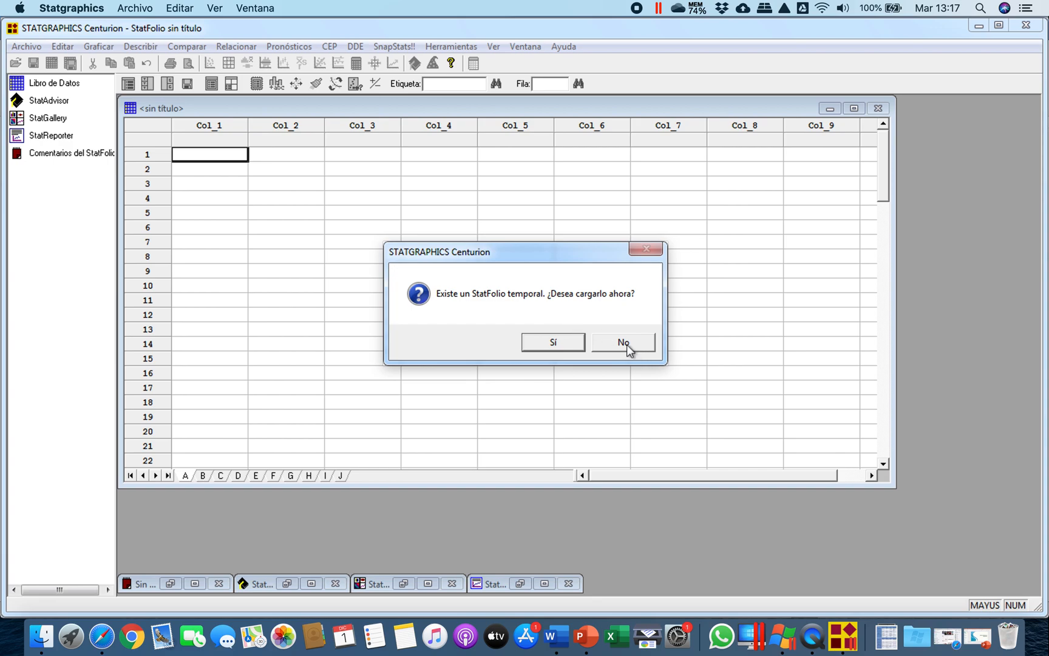
left_click(624, 342)
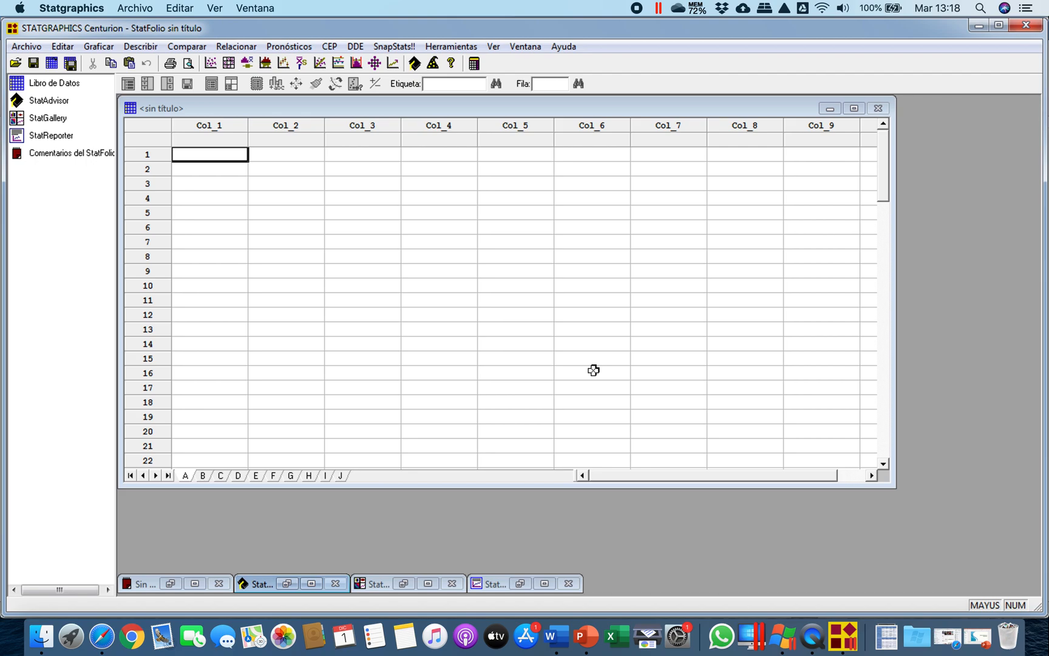
- Close Statgraphics and place the cursor in the Tratamientos header row at the start of the Word report
left_click(1035, 28)
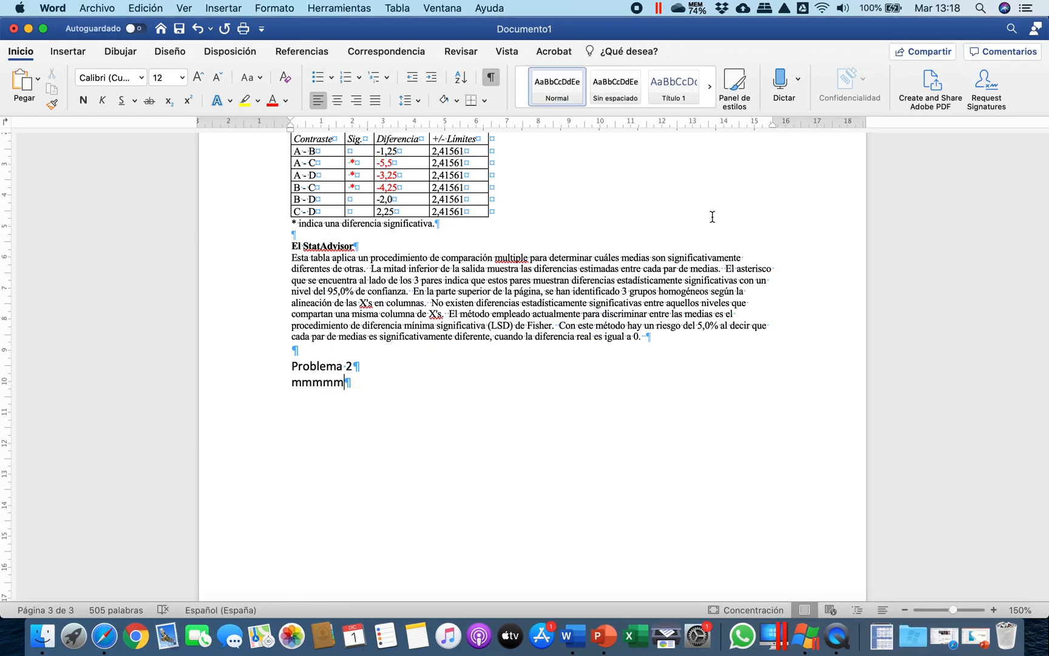
scroll(659, 340, "up", 20)
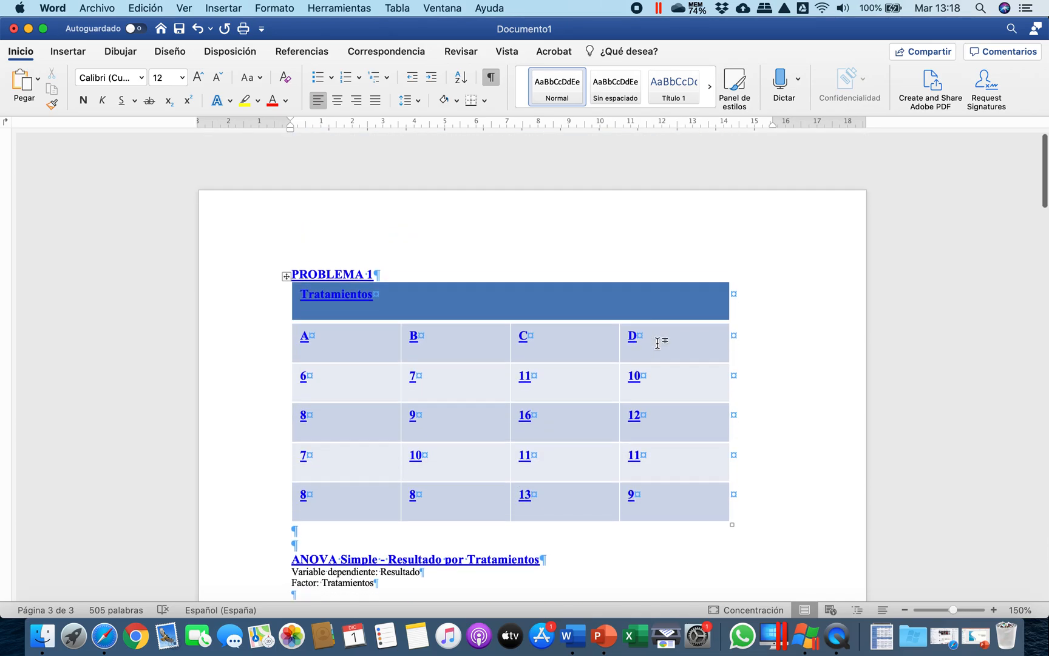
key("ctrl+Up")
left_click(481, 267)
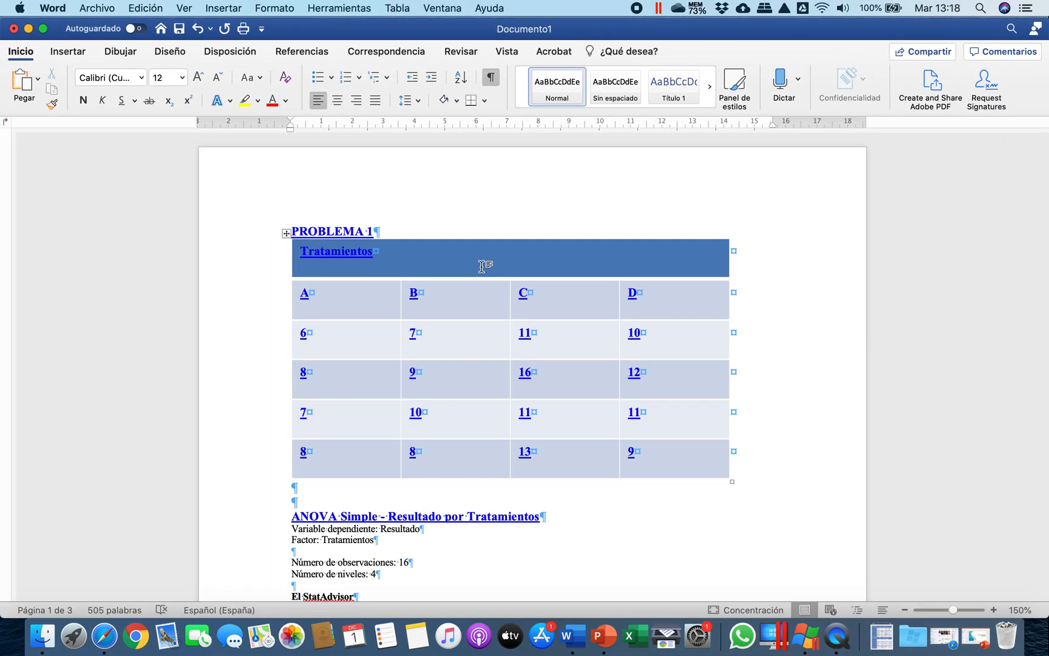